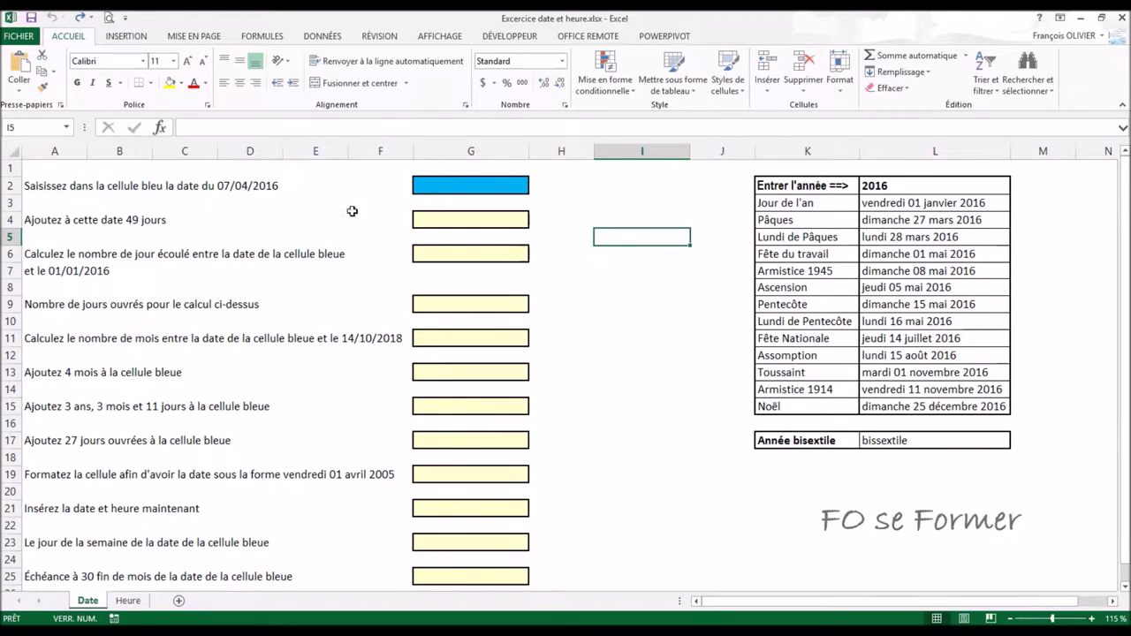
Enter the start date 07/04/16 in the blue cell G2, giving 07/04/2016
left_click(488, 183)
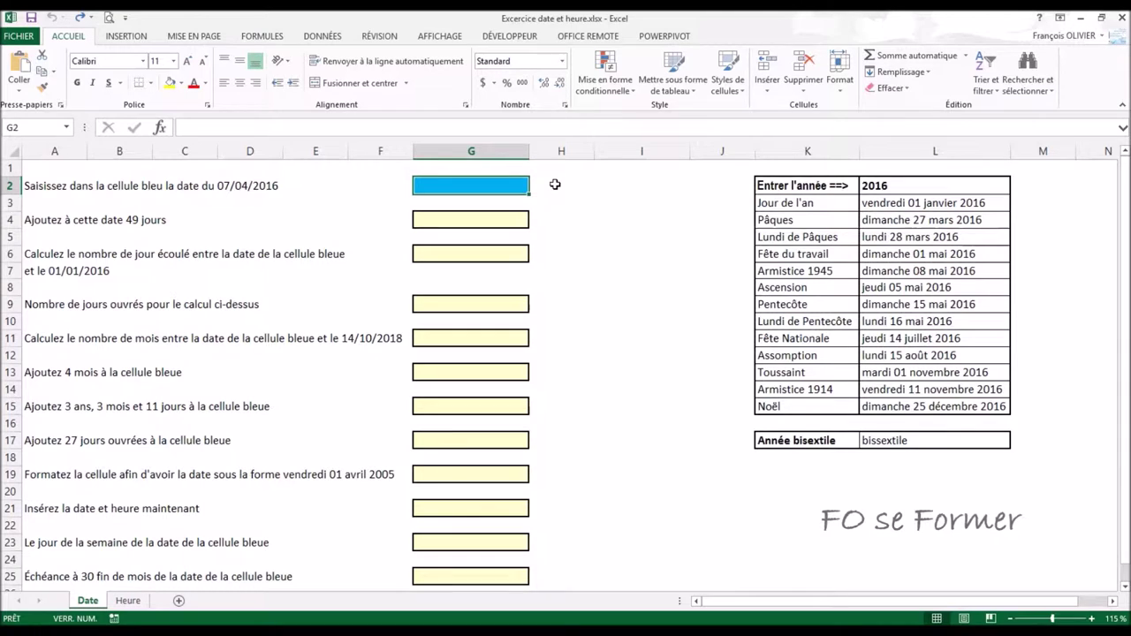
type("07/04/")
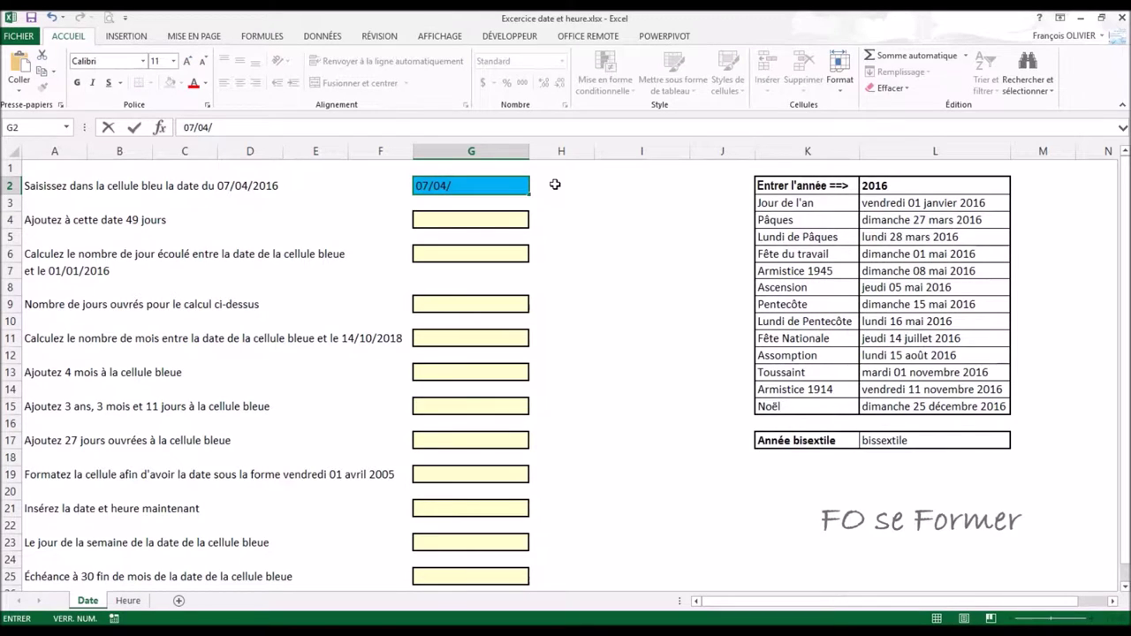
type("16")
key("ctrl+Return")
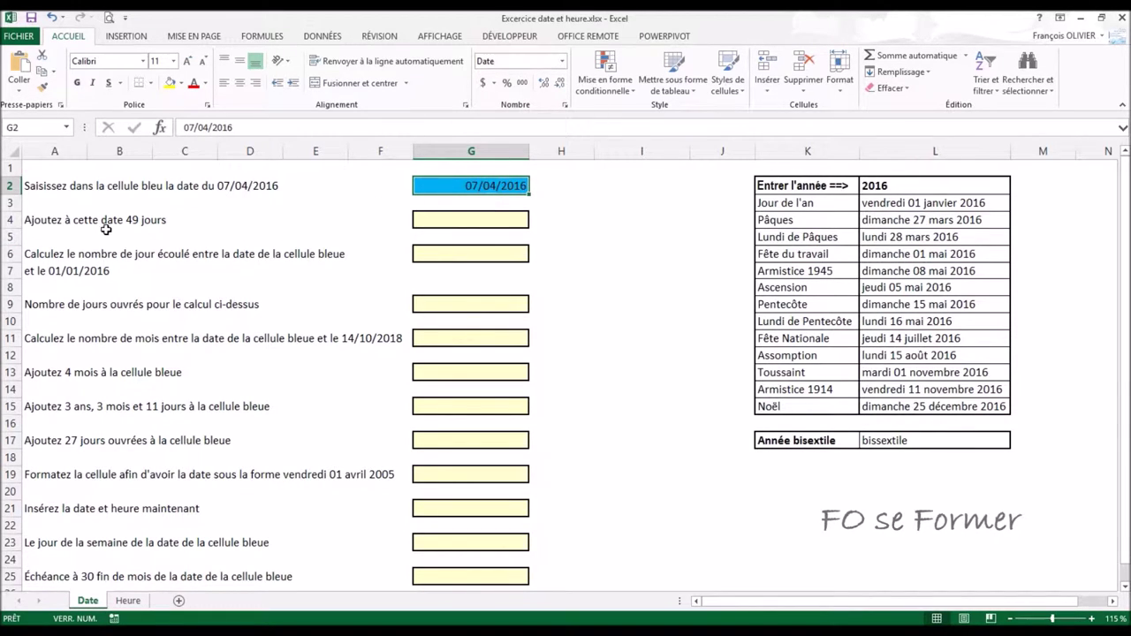
left_click(464, 217)
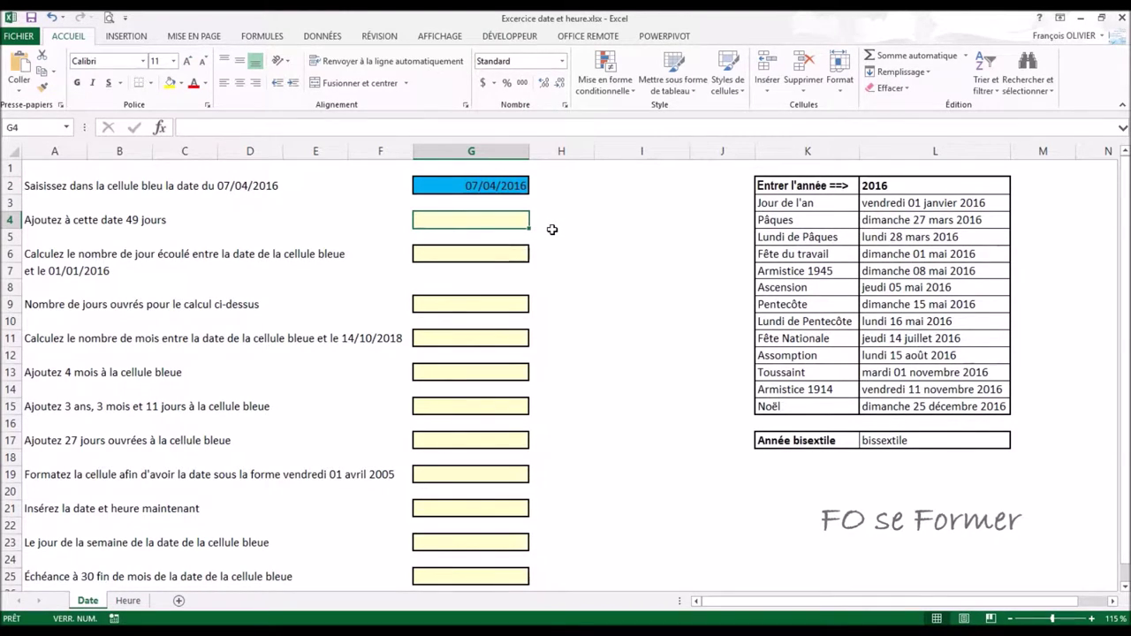
Enter =G2+49 in G4 so it shows 26/05/2016
type("=")
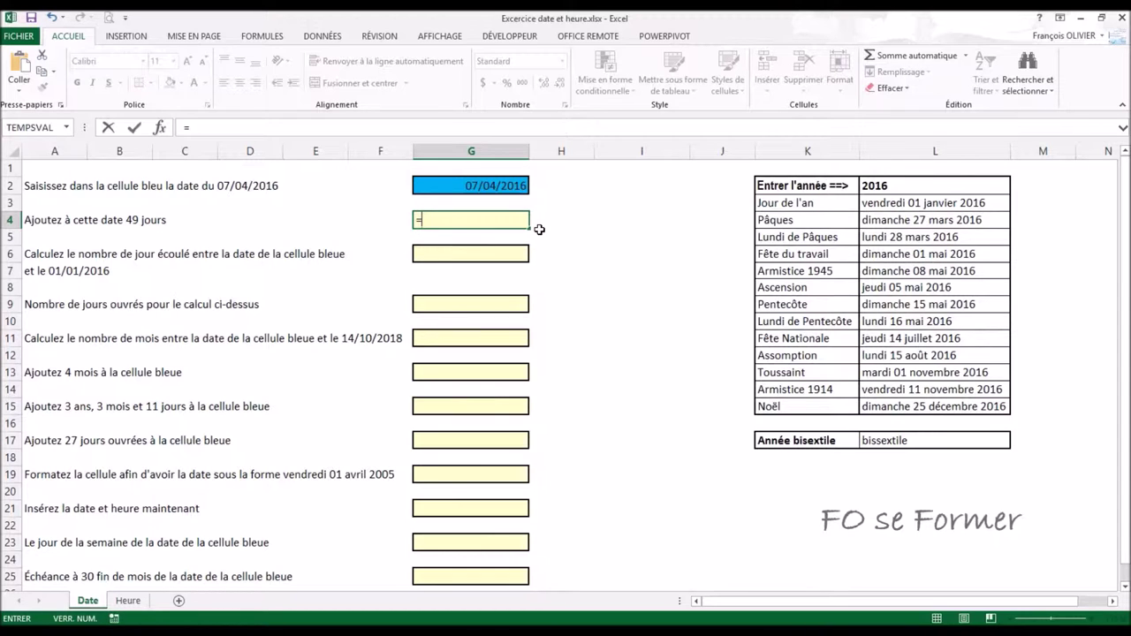
left_click(496, 185)
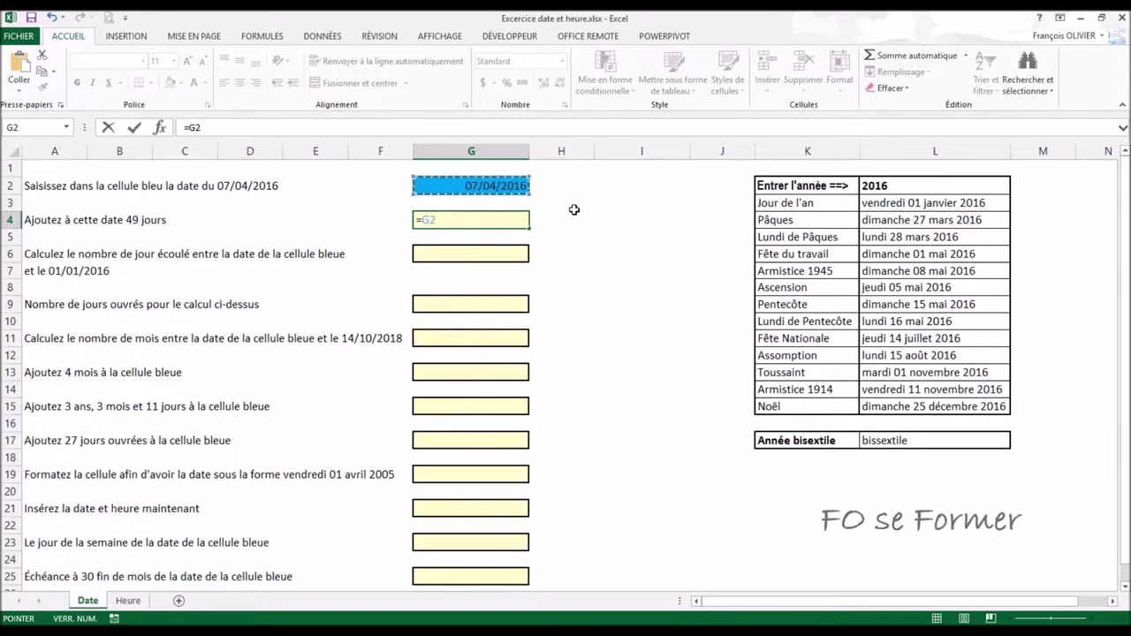
type("+")
type("49")
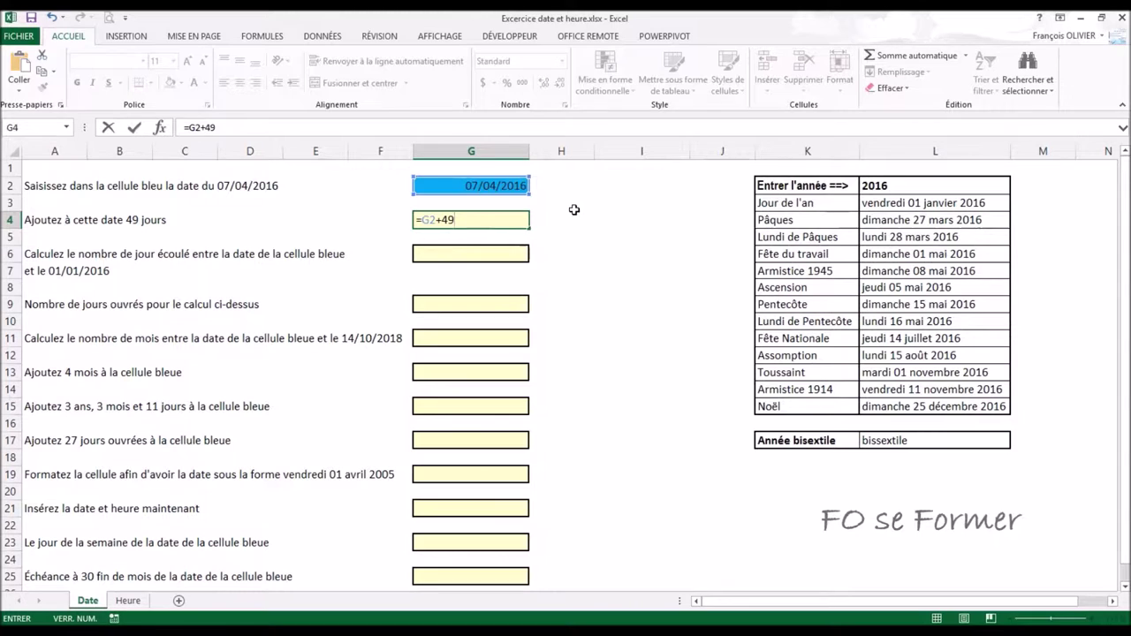
key("ctrl+Return")
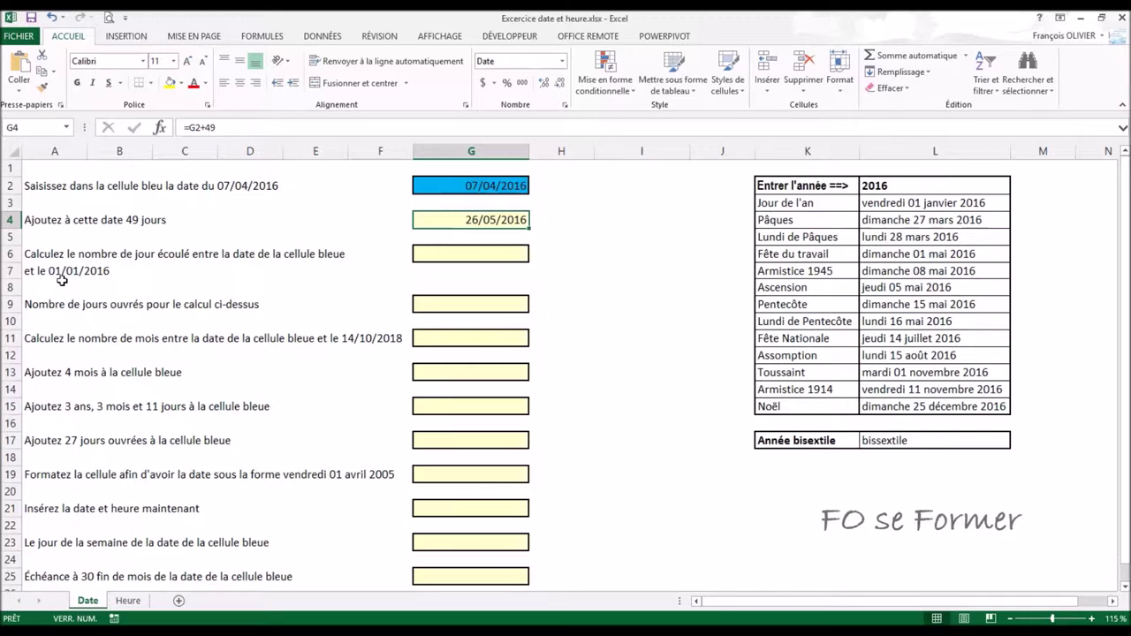
left_click(477, 256)
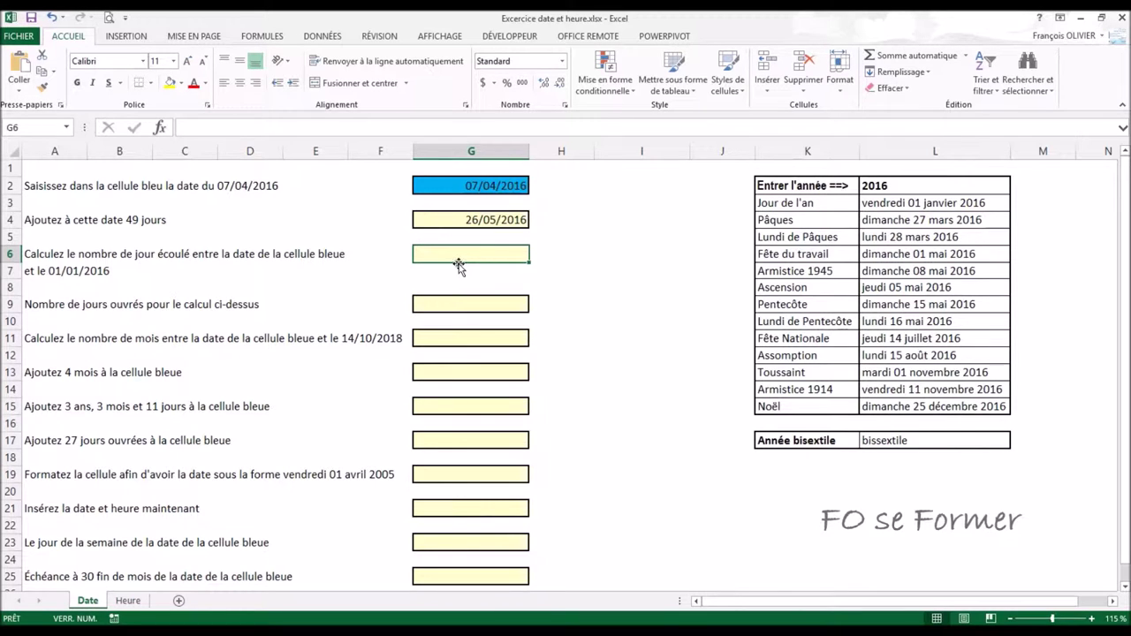
Enter =G2-"01/01/2016" in G6 to count the days since 01/01/2016
type("=")
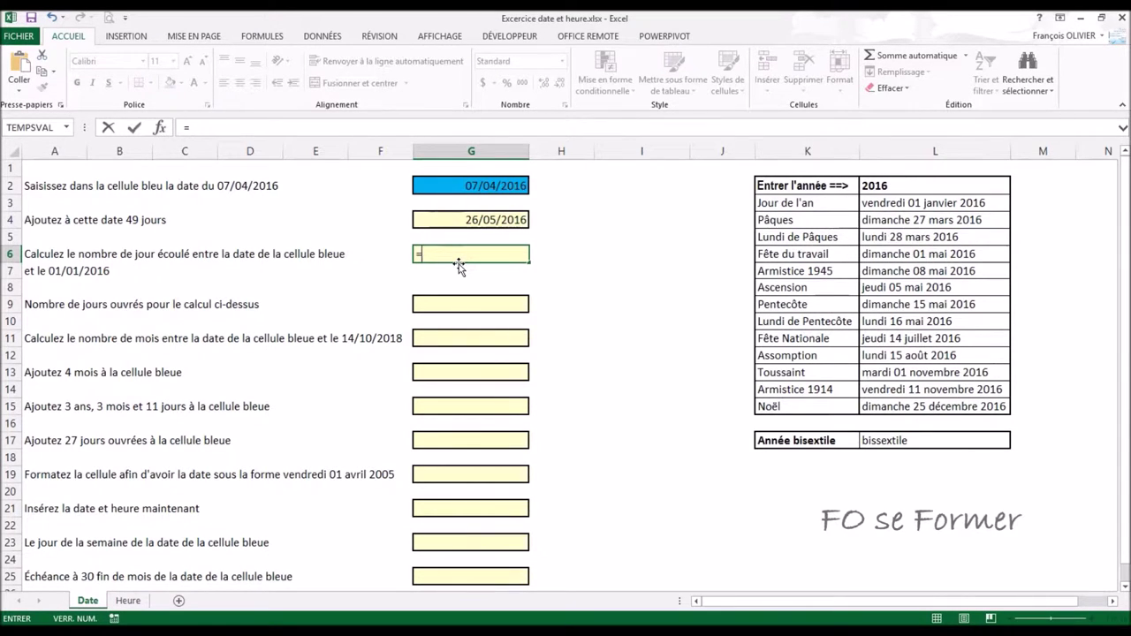
left_click(480, 184)
type("-")
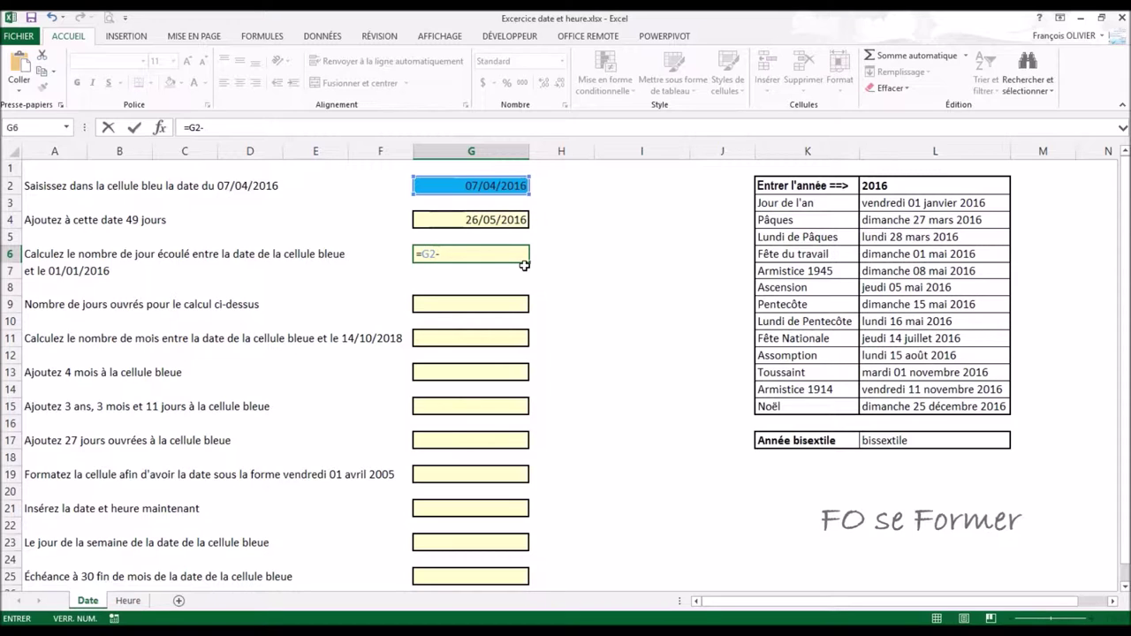
type("01/01/")
type("2016\"")
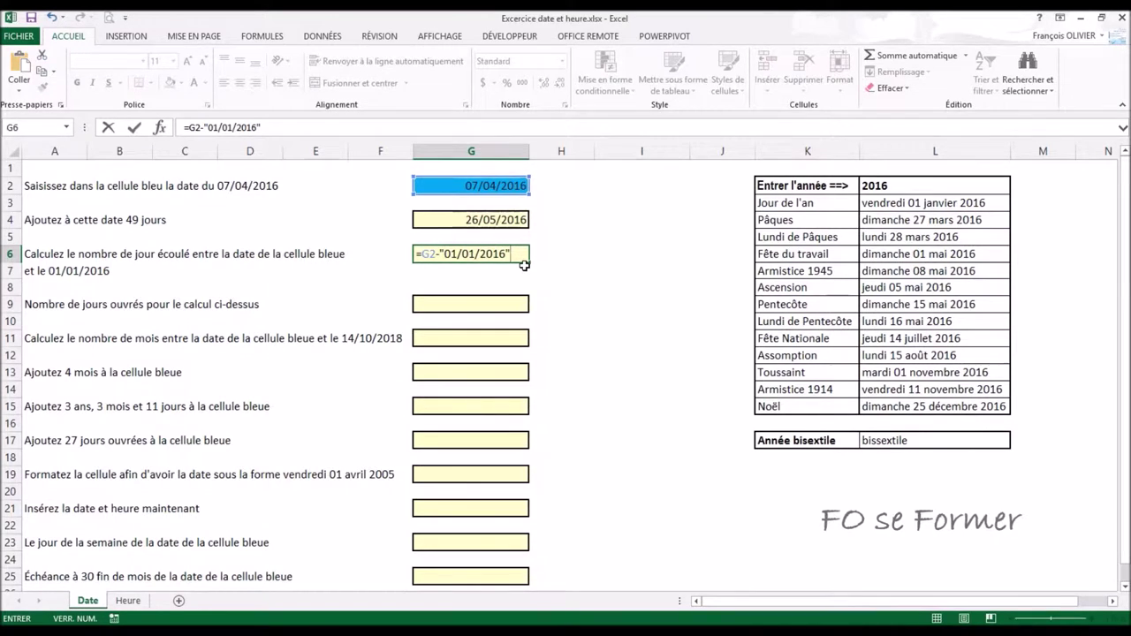
key("ctrl+Return")
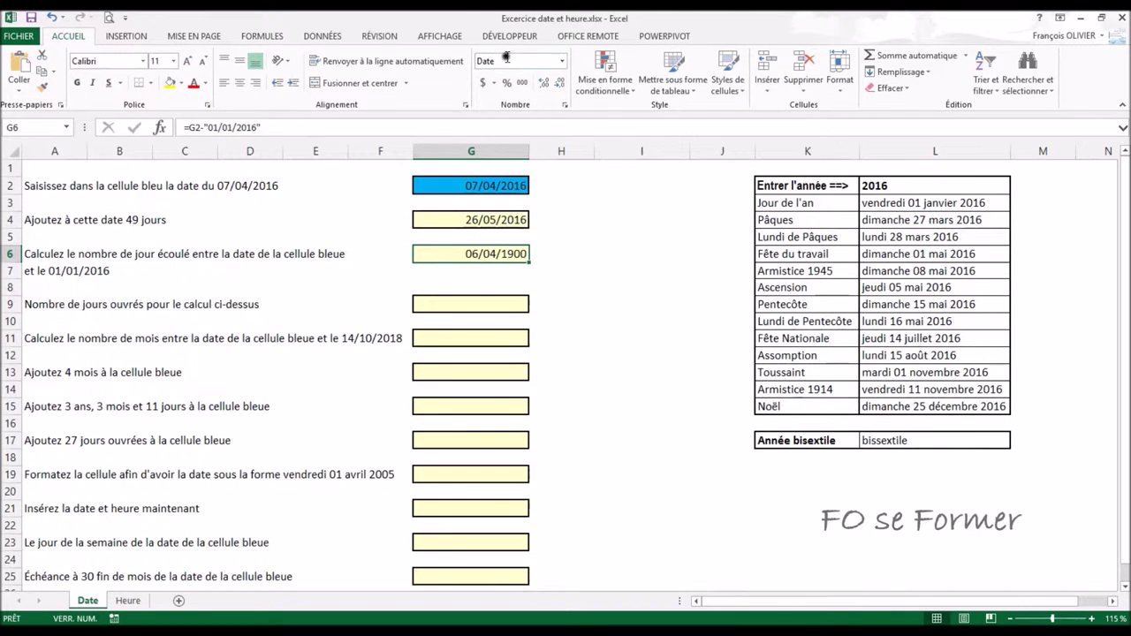
left_click(562, 62)
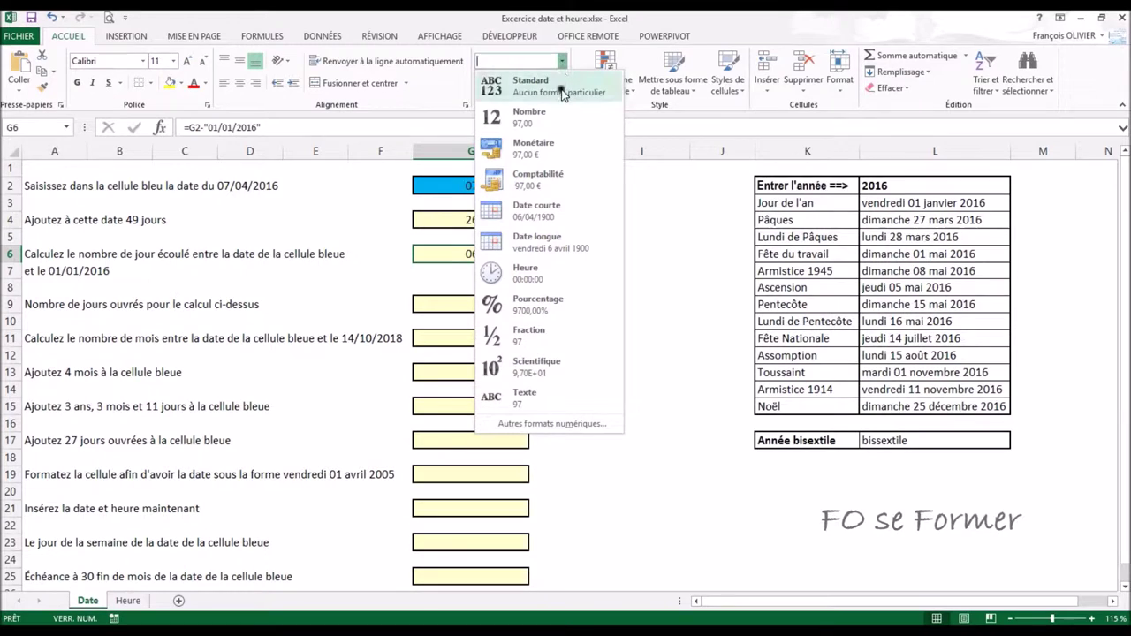
Apply the Standard number format to G6 so it shows 97
left_click(560, 88)
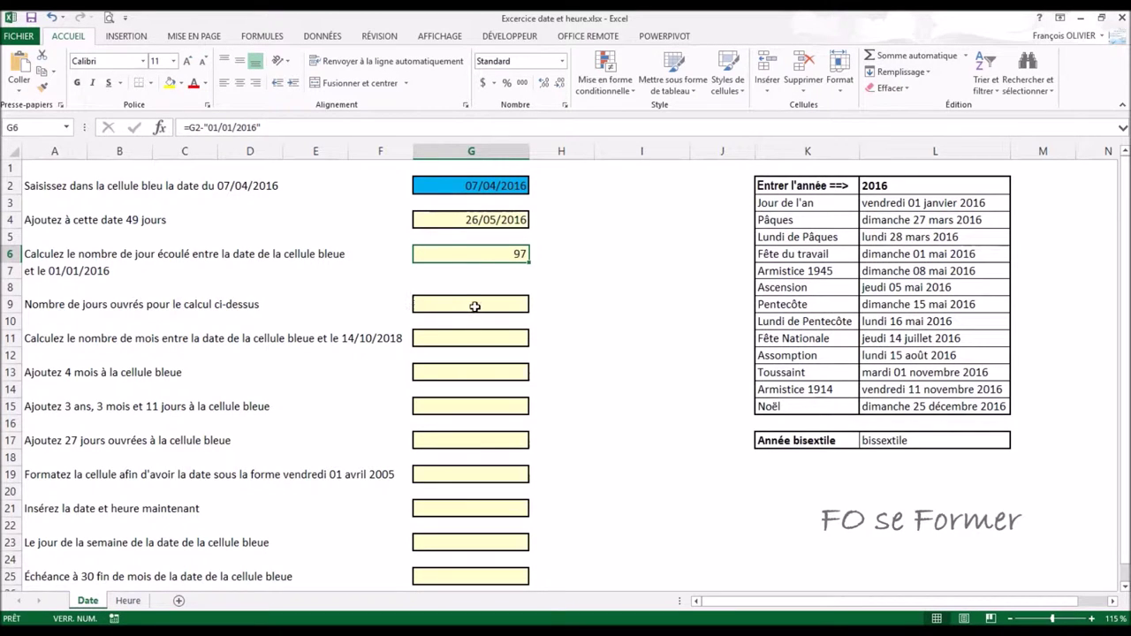
Begin =NB.JOURS.OUVRES( in G9 from autocomplete and open its arguments form
left_click(462, 303)
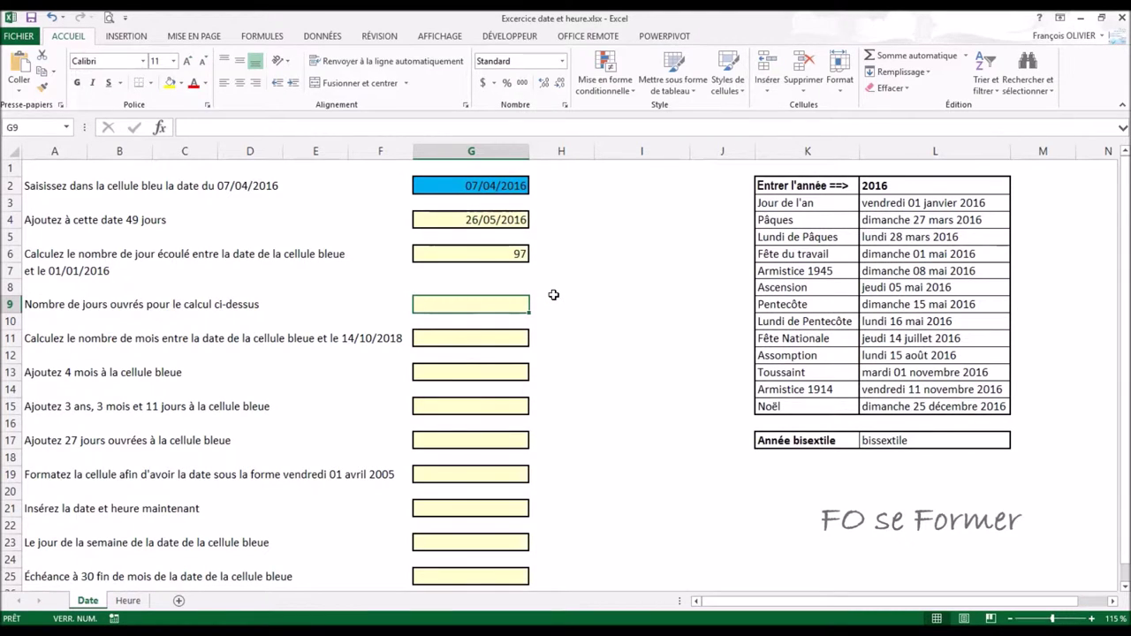
type("=")
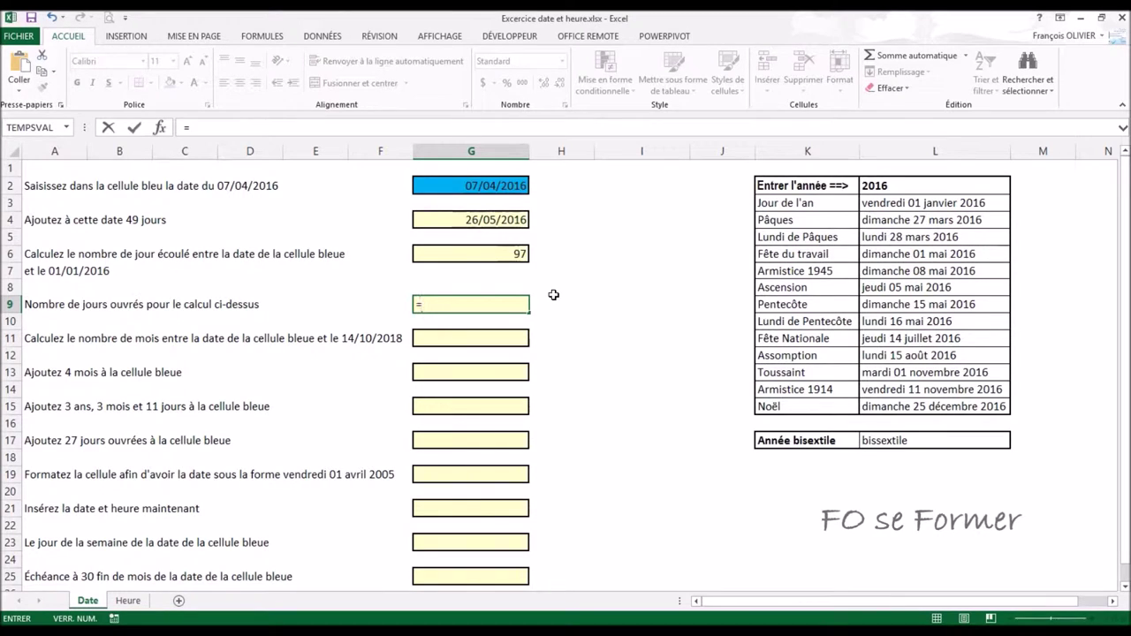
type("nb")
type(".")
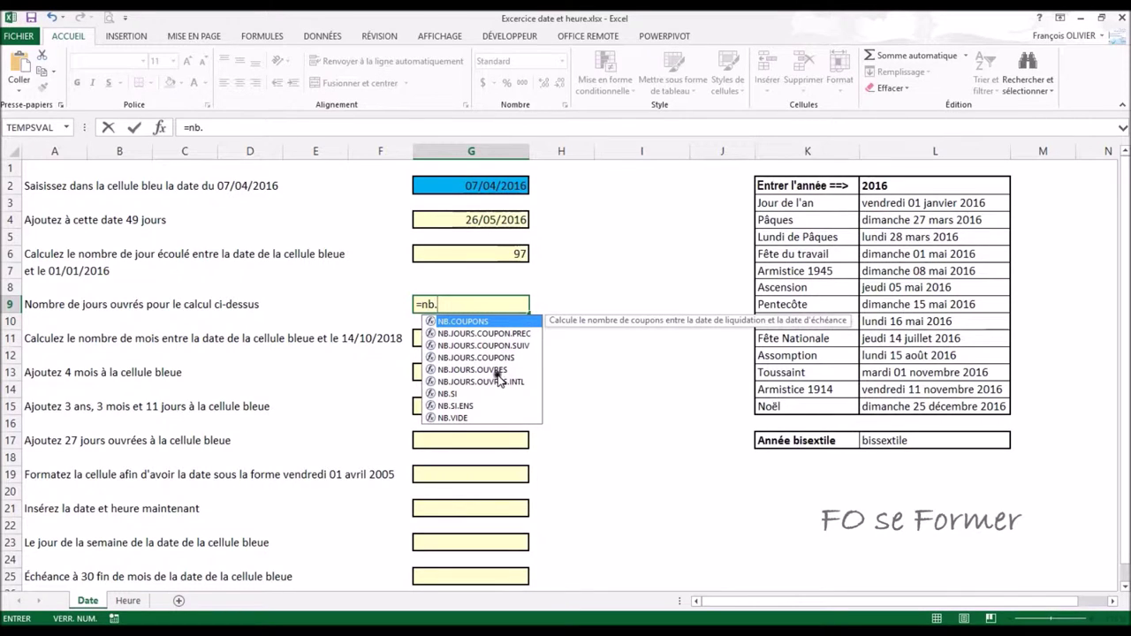
left_click(453, 371)
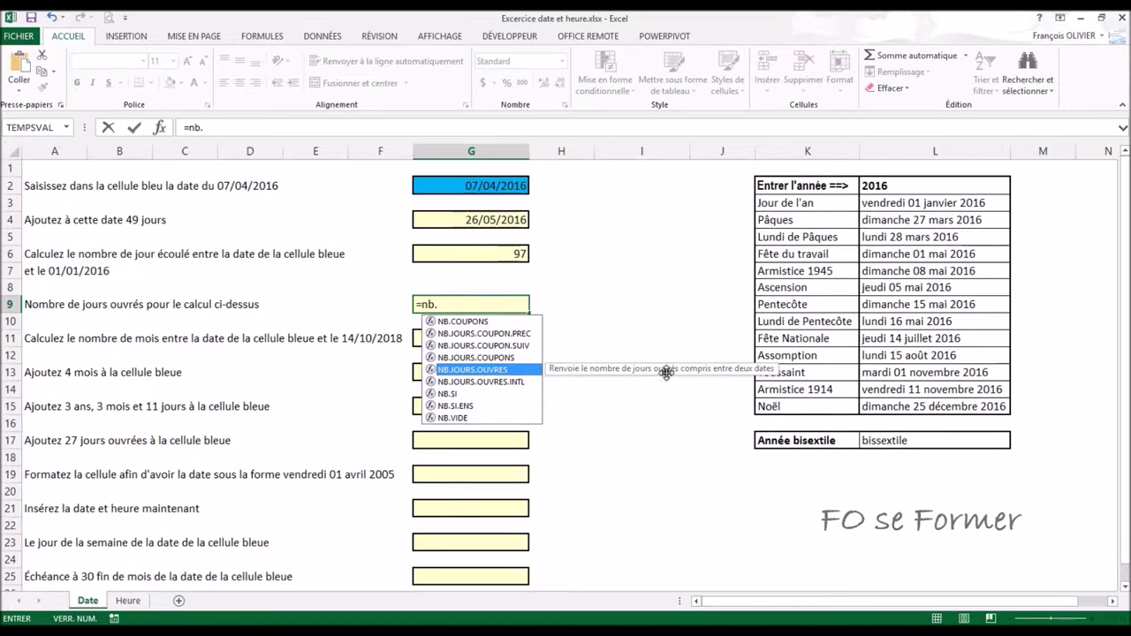
double_click(508, 377)
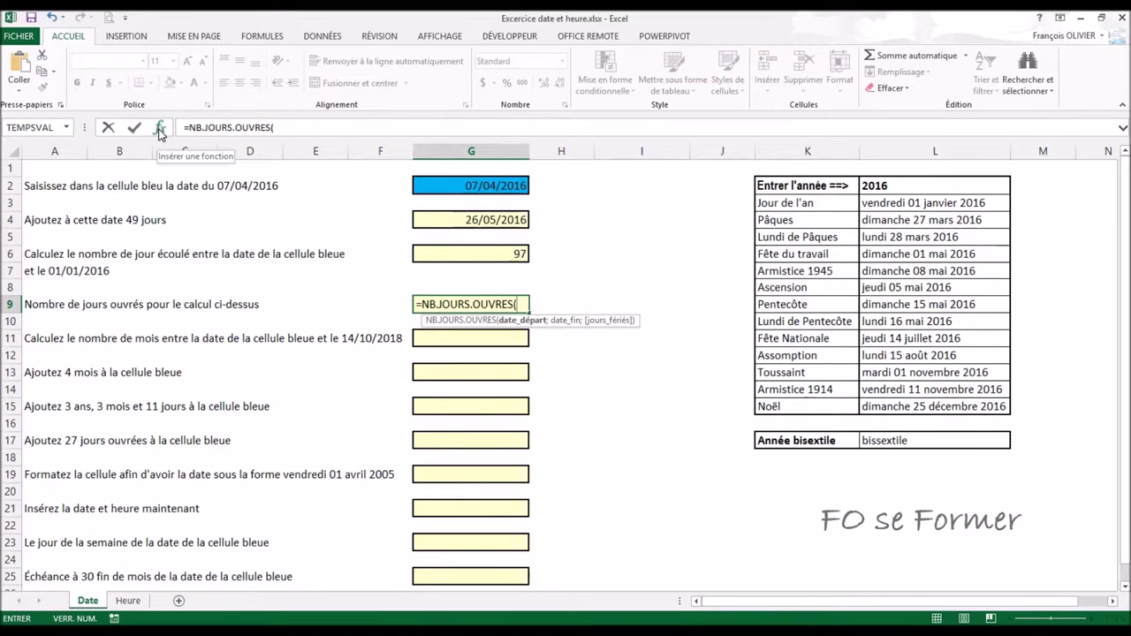
left_click(160, 129)
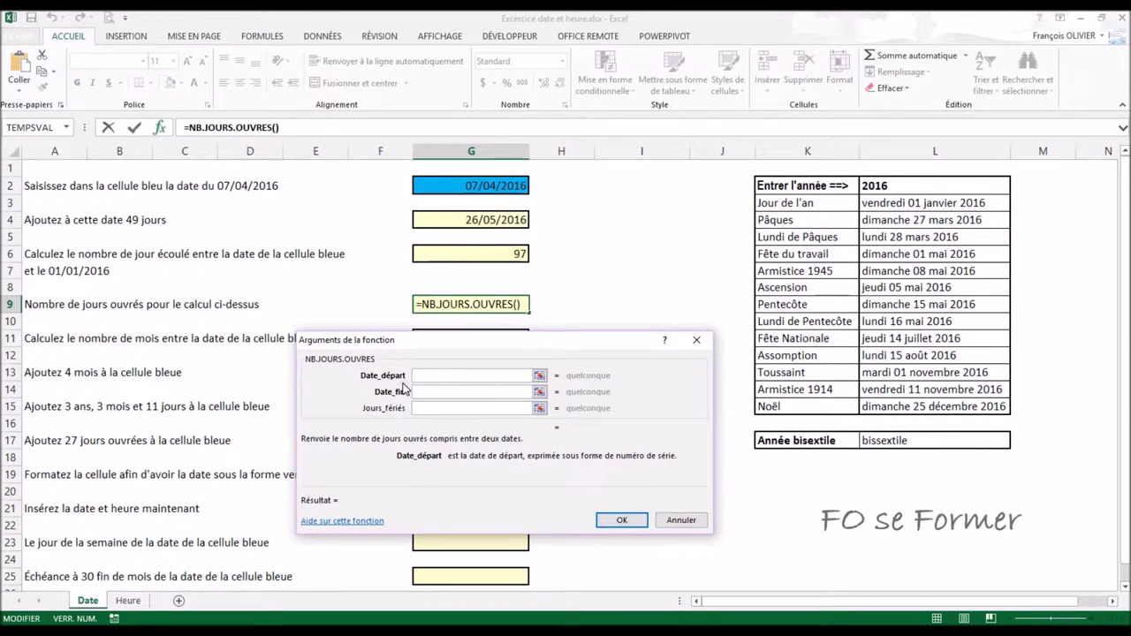
Set start "01/01/2016", end G2 and holidays L3:L15, giving 68 working days
type("\"01/01/2016\"")
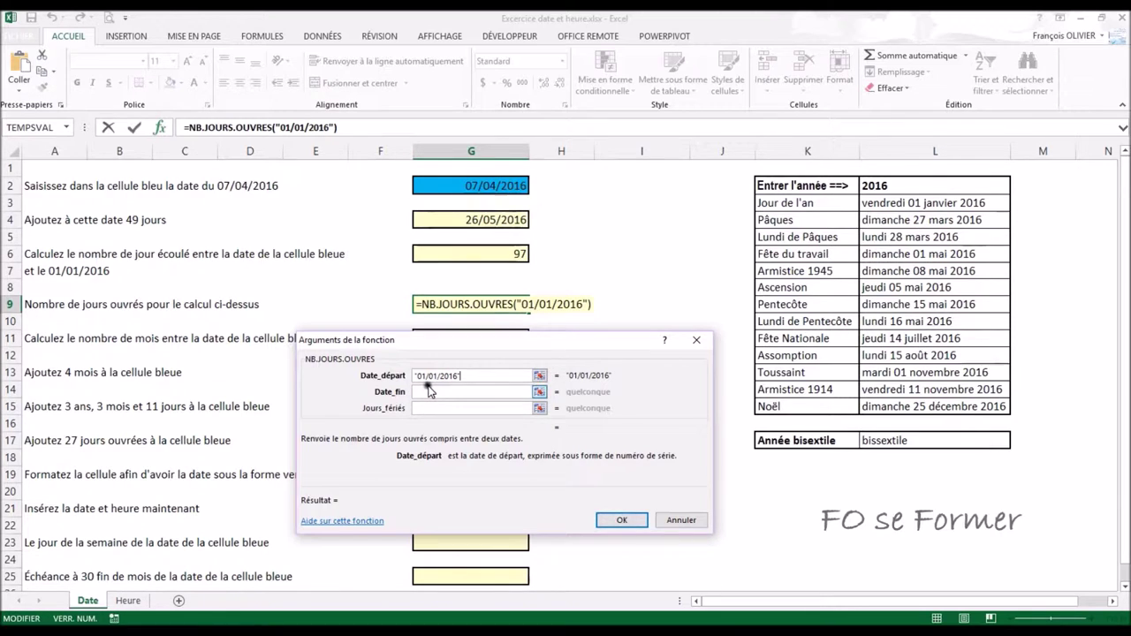
left_click(428, 391)
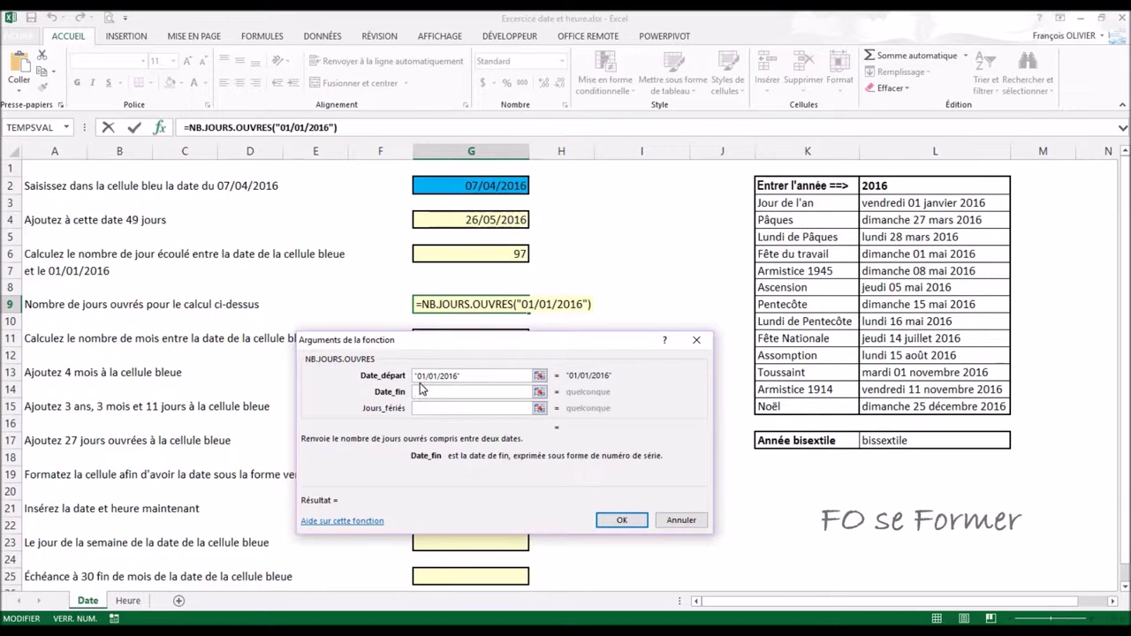
left_click(466, 186)
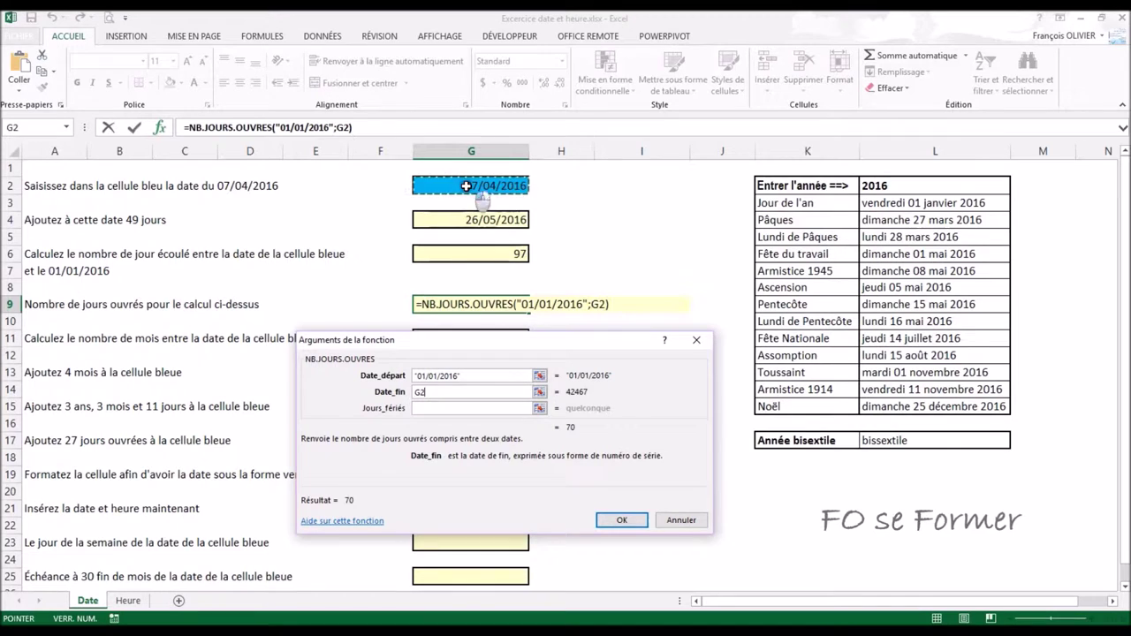
left_click(446, 406)
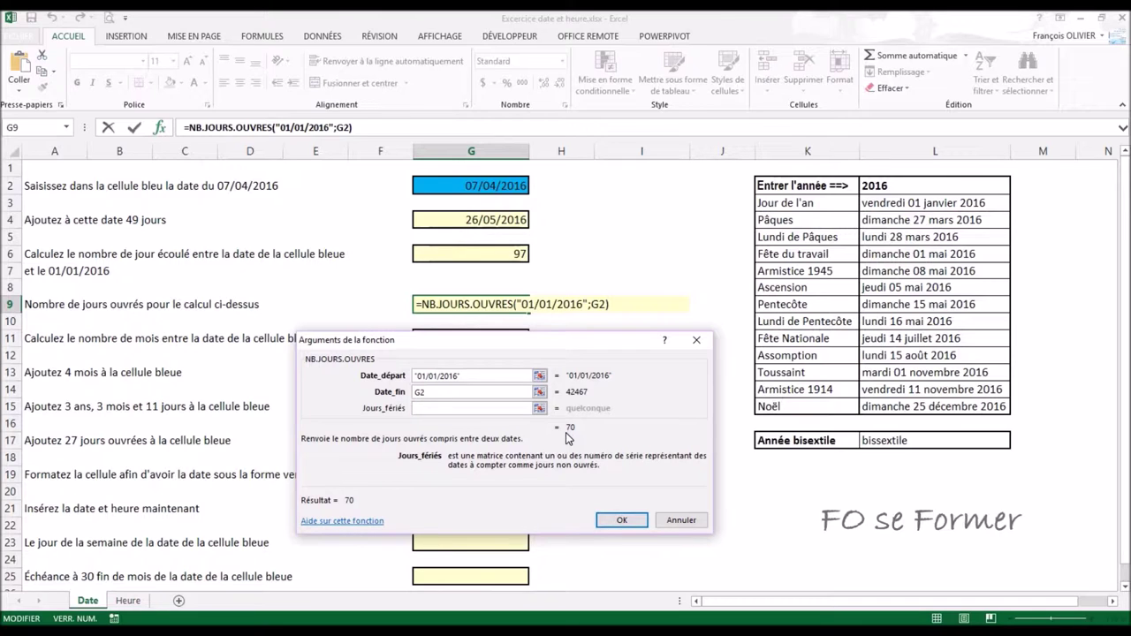
left_click(451, 416)
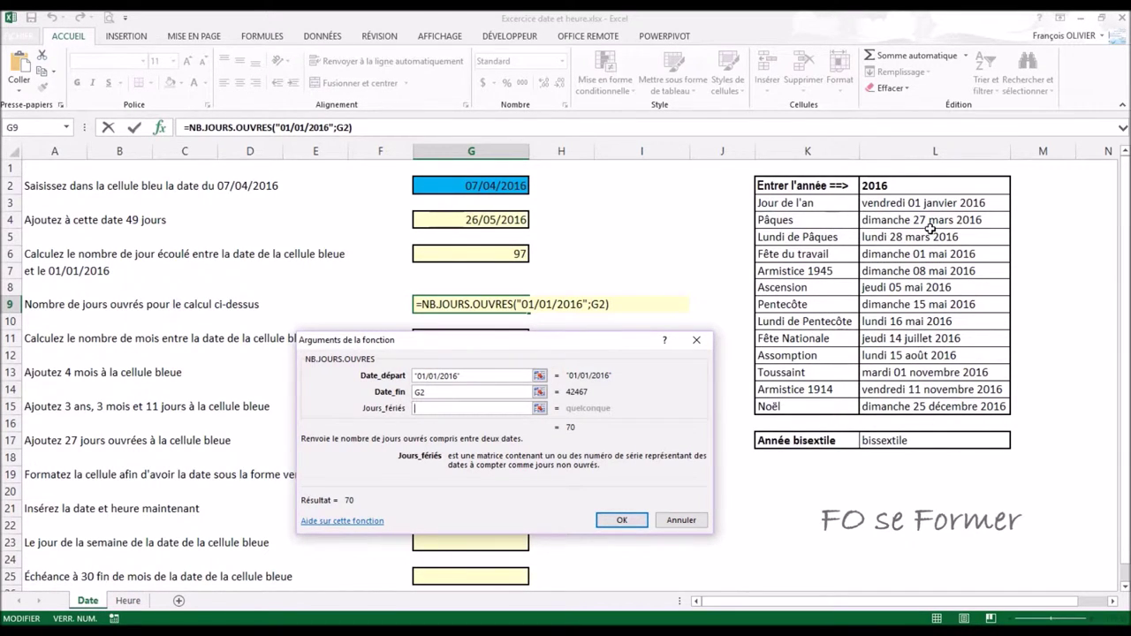
left_click_drag(935, 202, 919, 406)
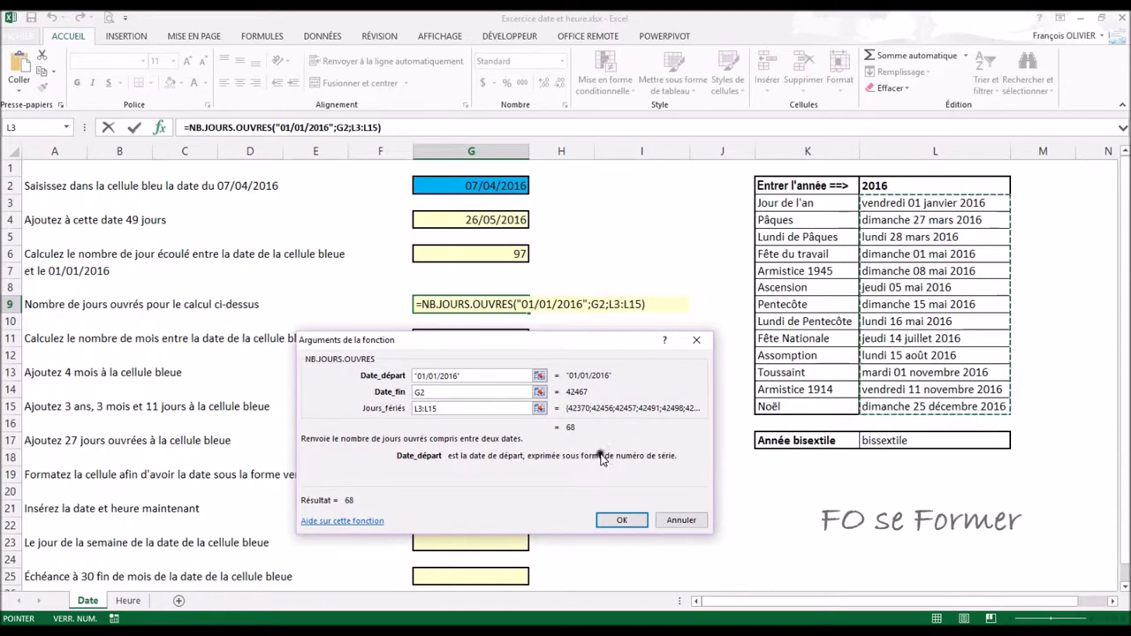
left_click(609, 520)
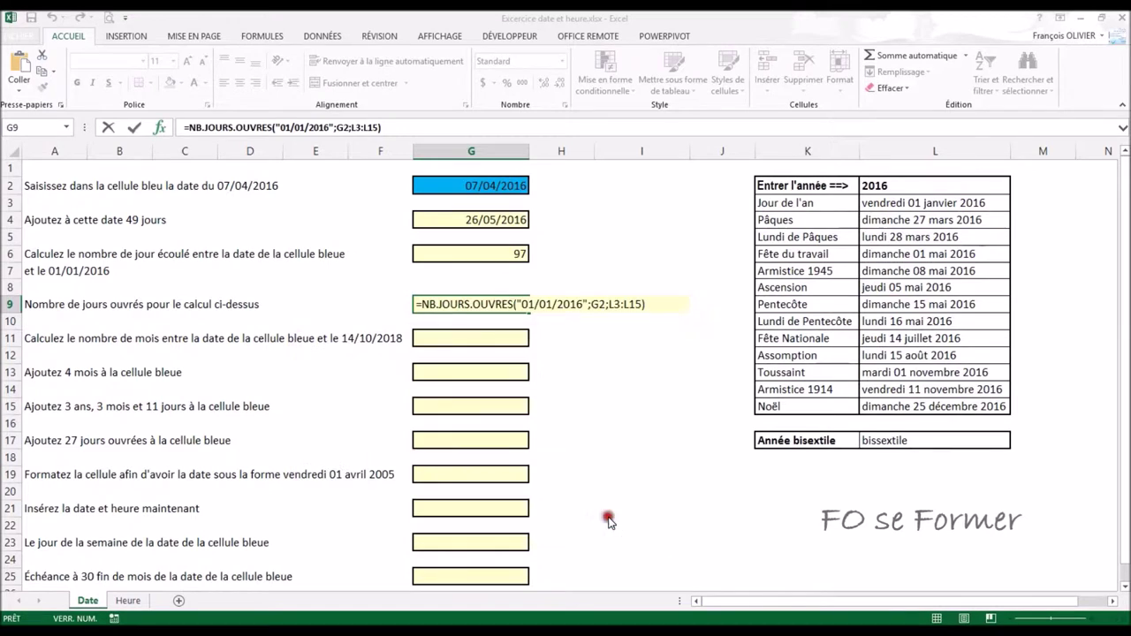
left_click(510, 341)
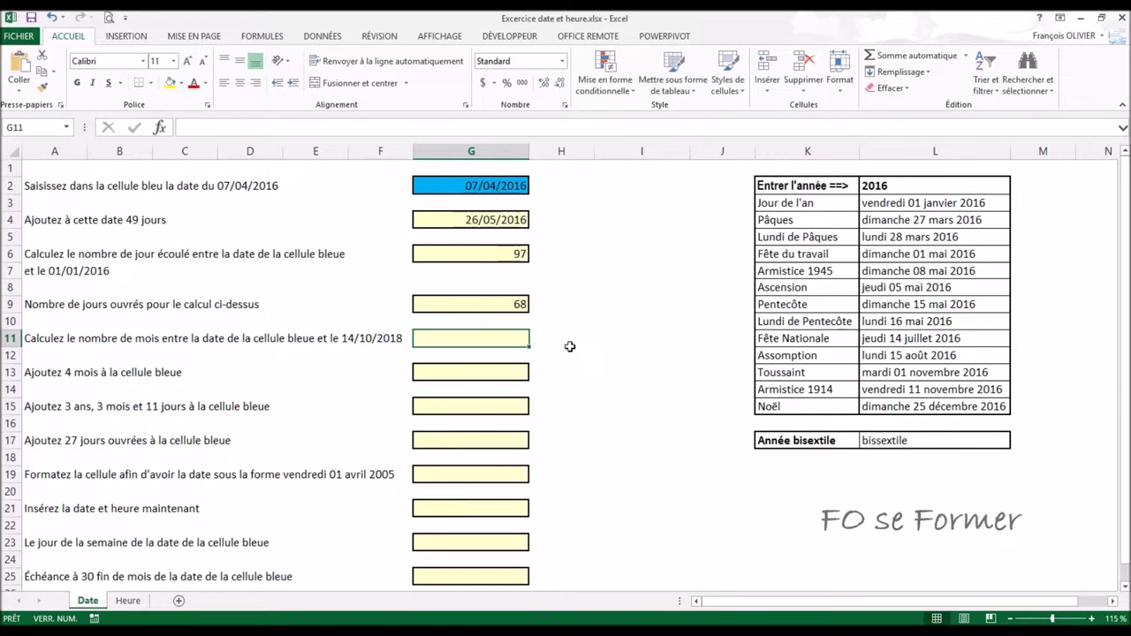
Enter =DATEDIF(G2;"14/10/2018";"m") in G11, returning 30 months
type("=")
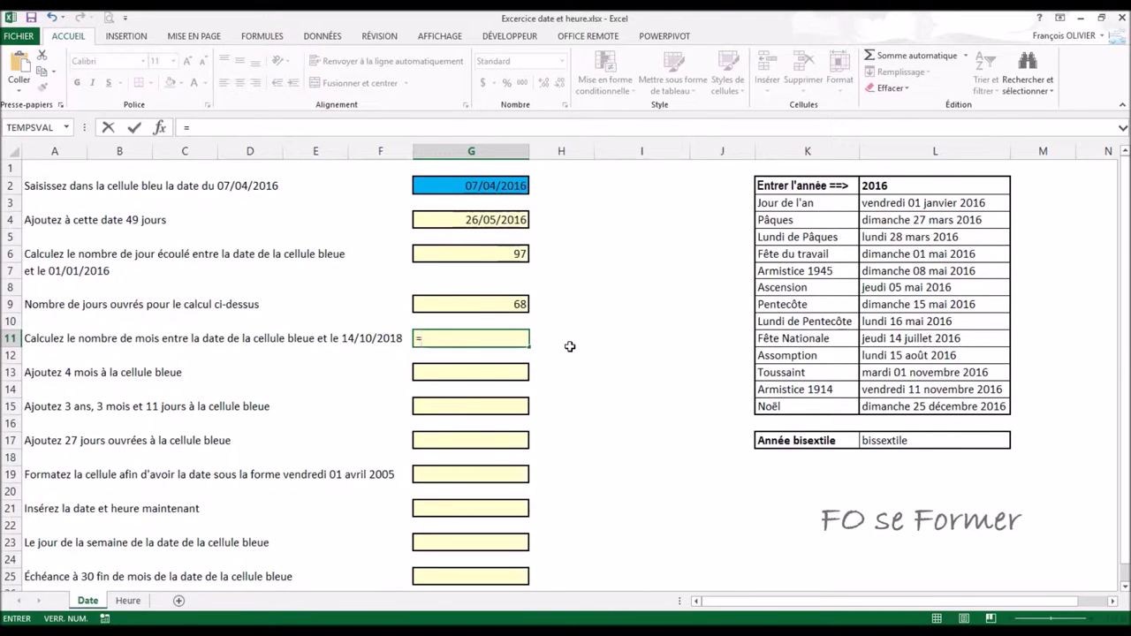
type("data")
key("BackSpace")
type("edif(")
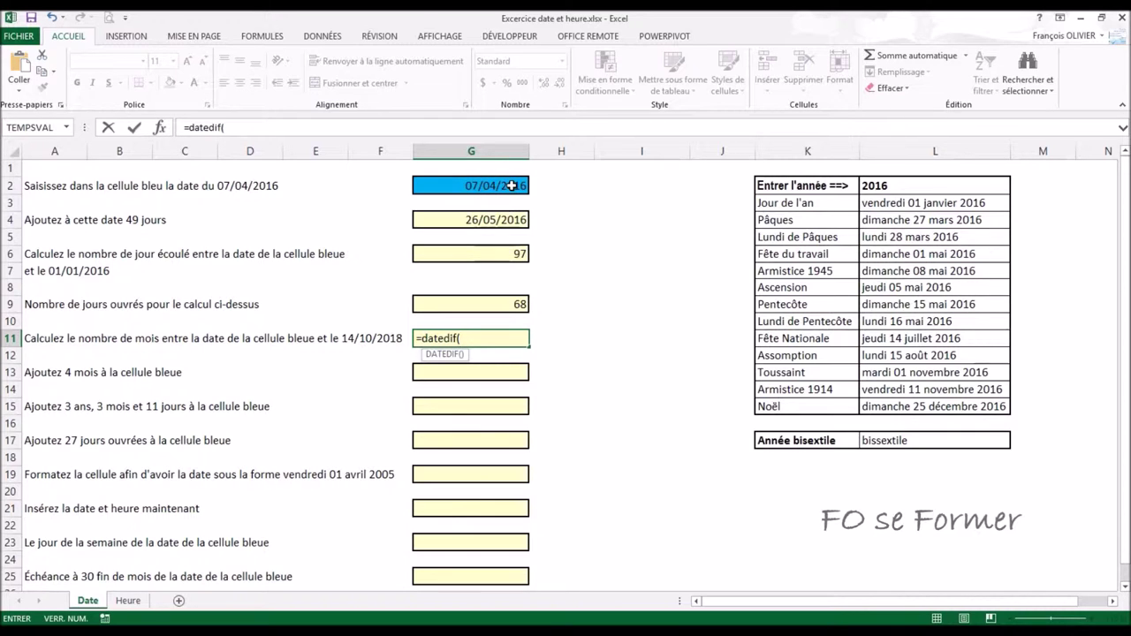
left_click(512, 185)
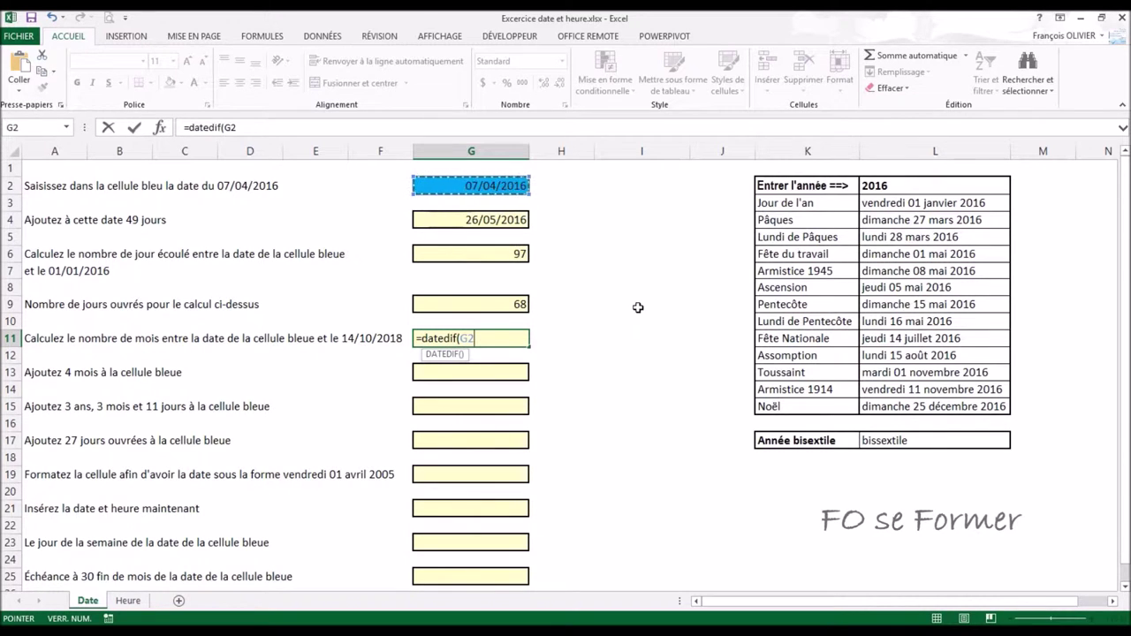
type(";")
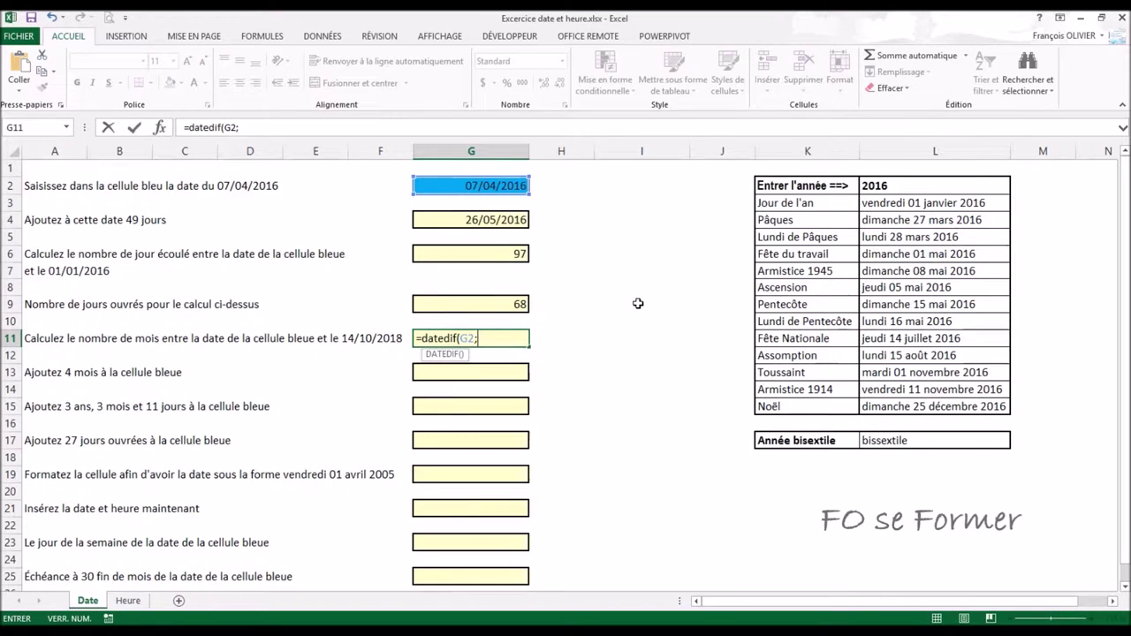
type("\"14/10/")
type("2018\";\"m")
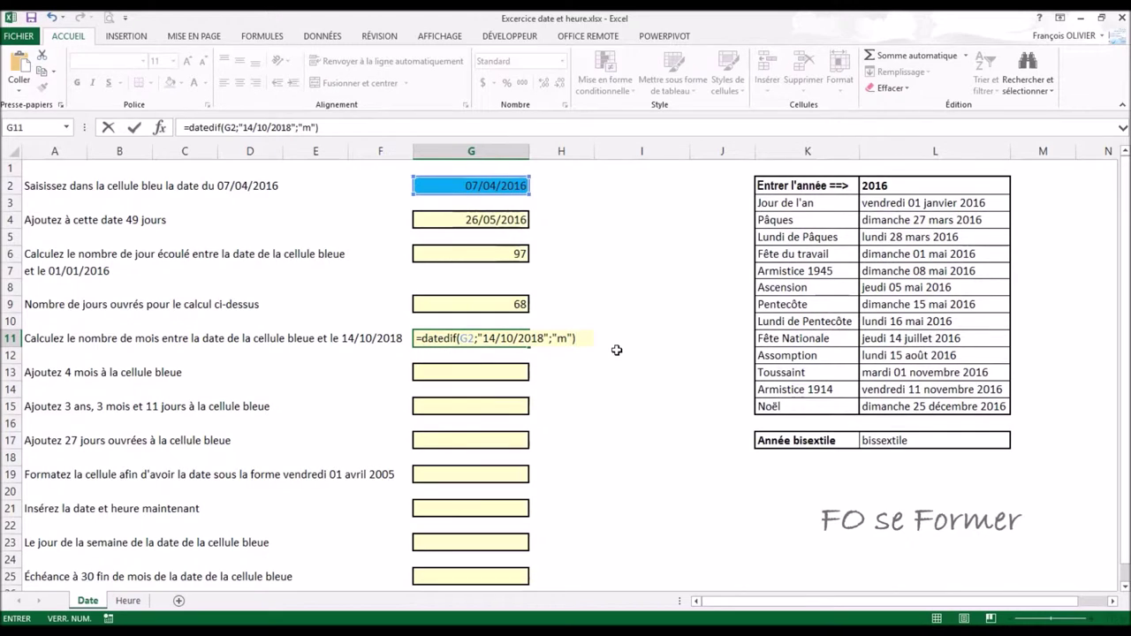
key("ctrl+Return")
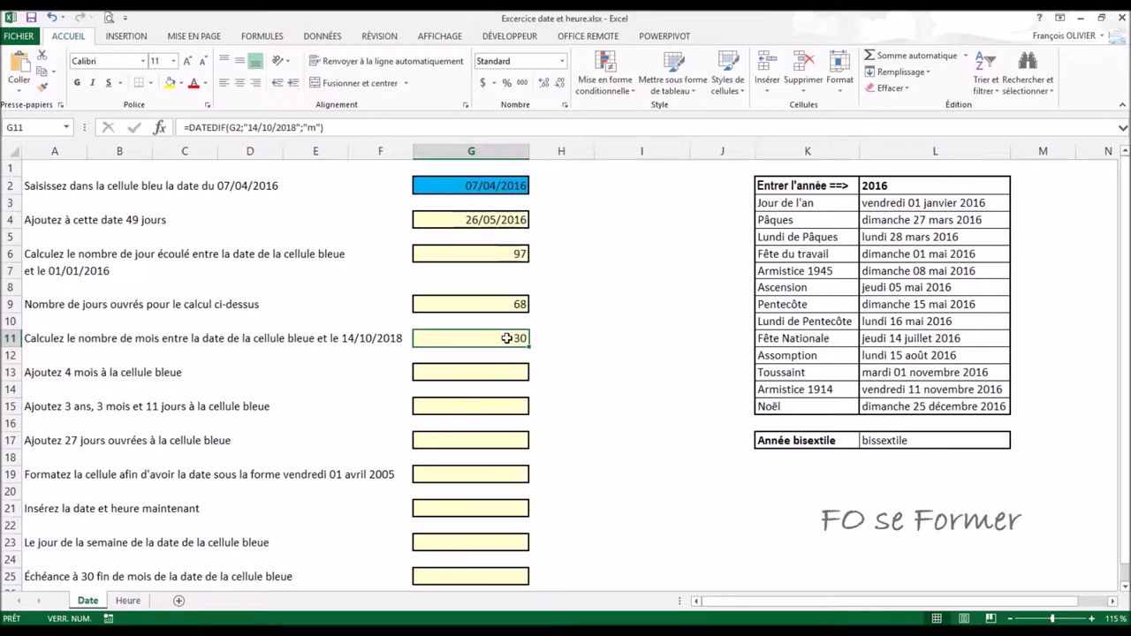
double_click(506, 339)
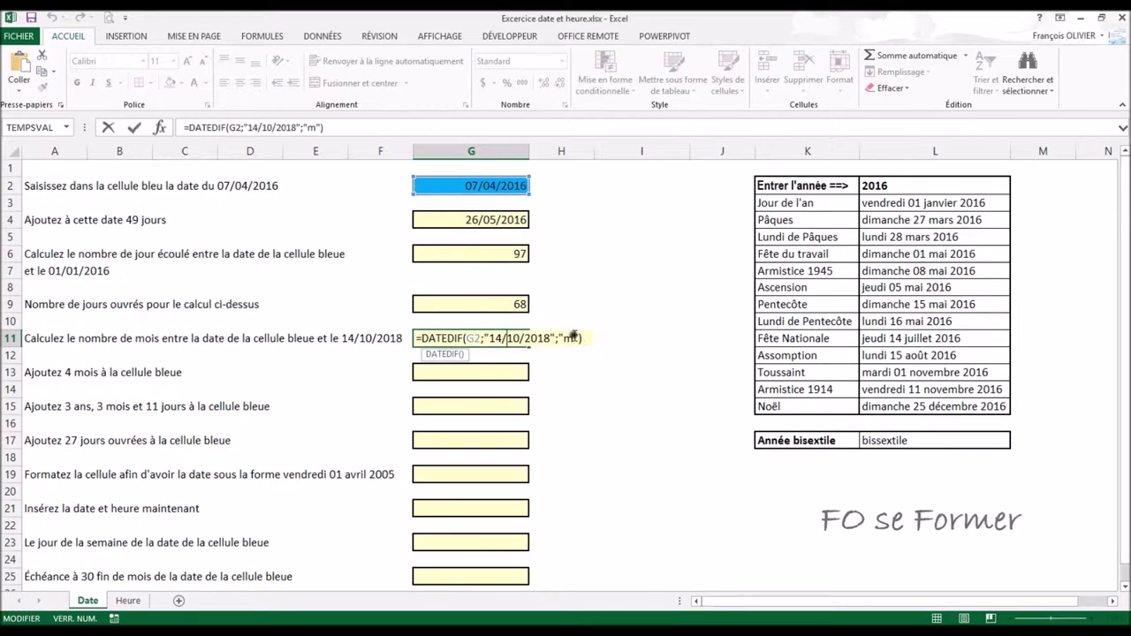
key("BackSpace")
type("y")
key("Return")
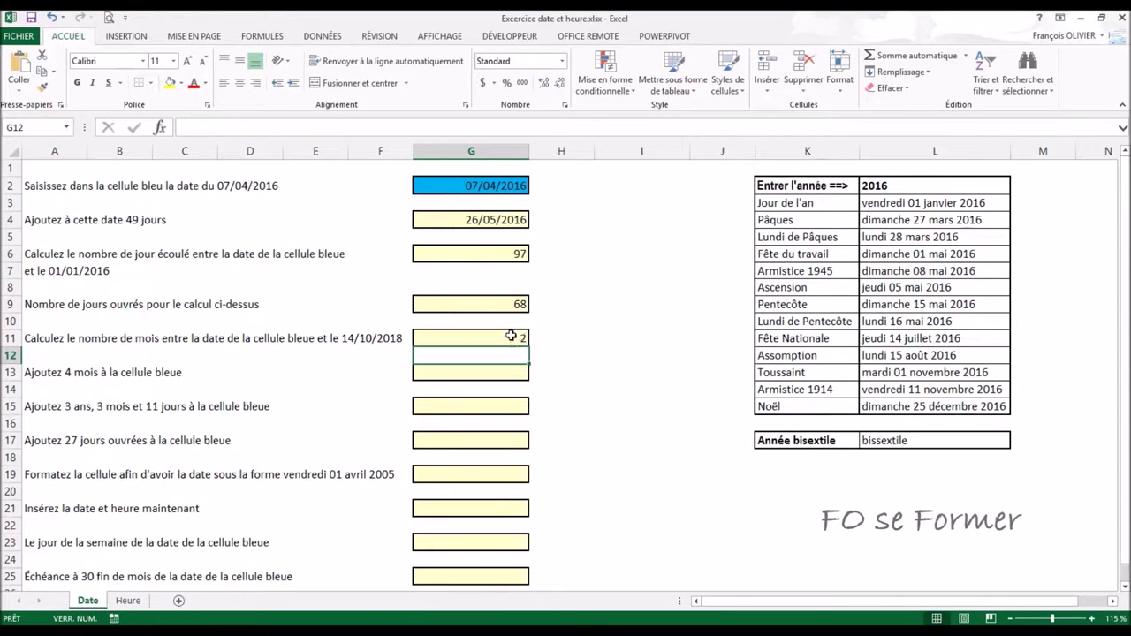
double_click(511, 336)
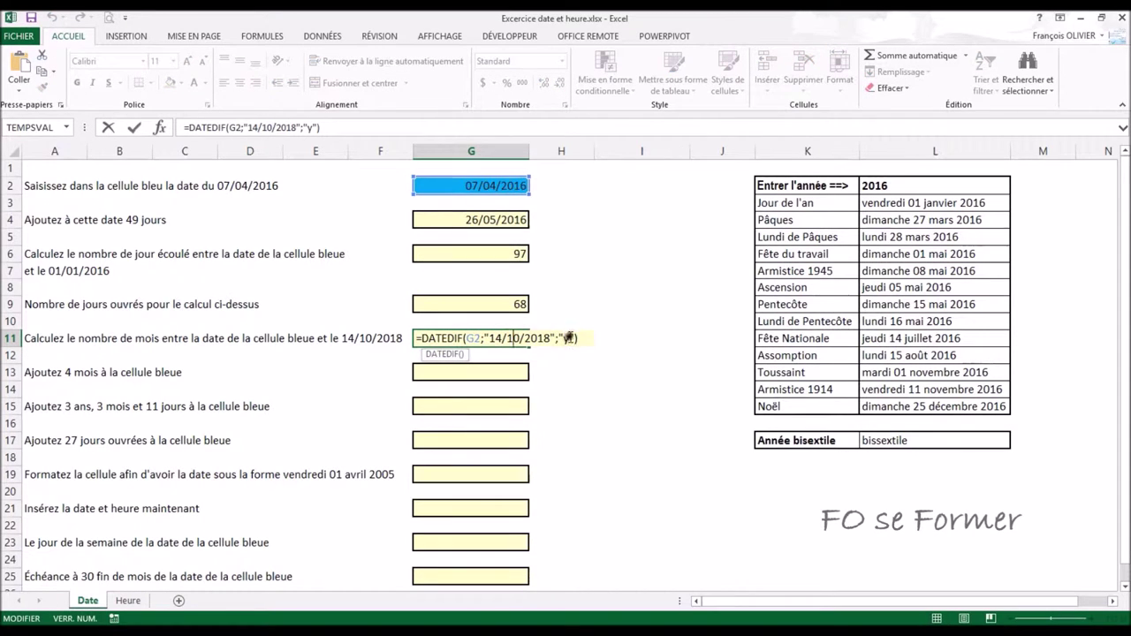
key("BackSpace")
key("Return")
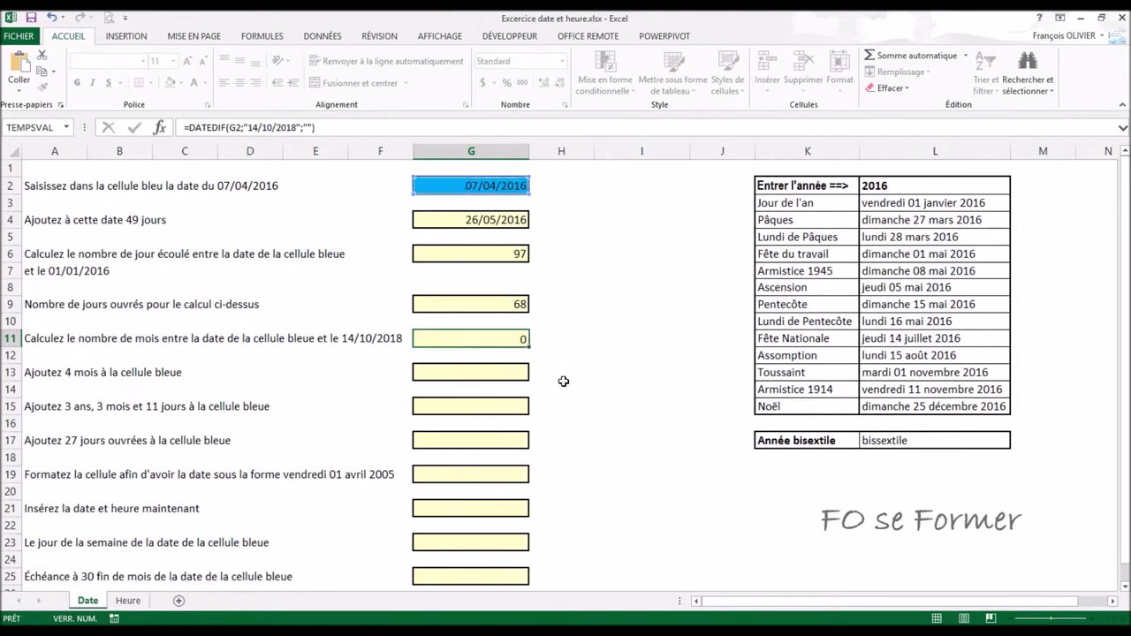
double_click(492, 338)
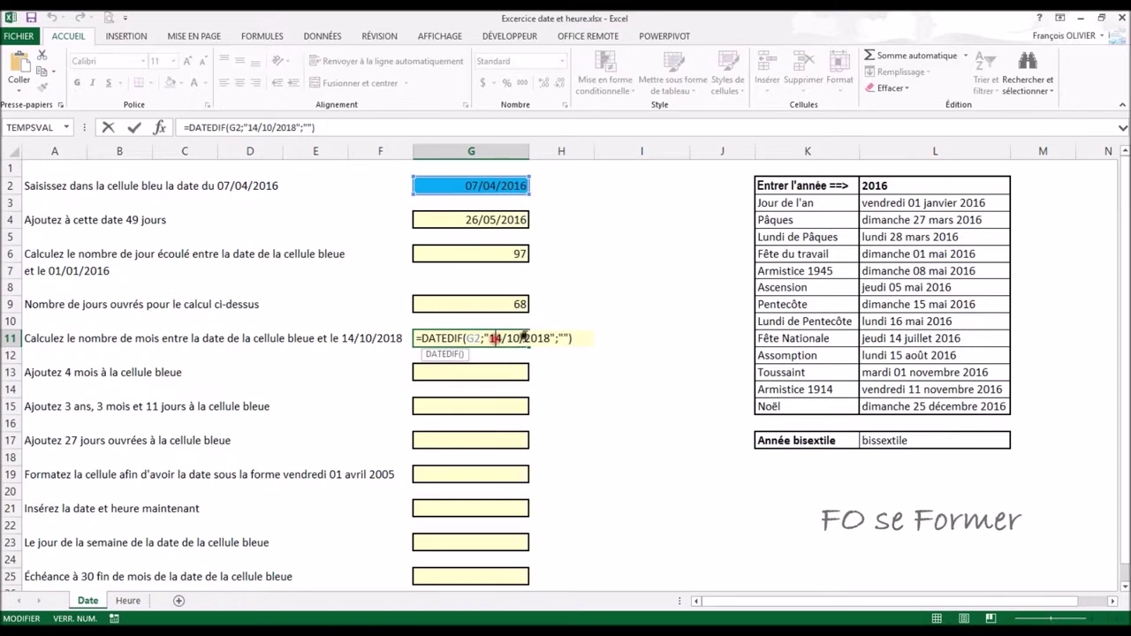
type("m")
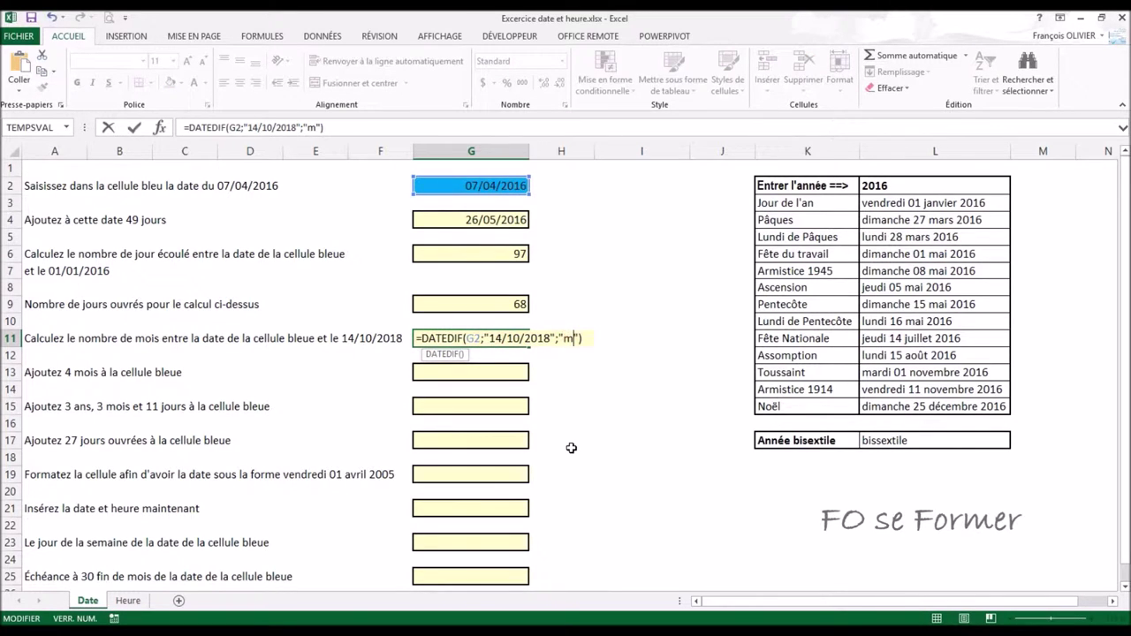
key("Return")
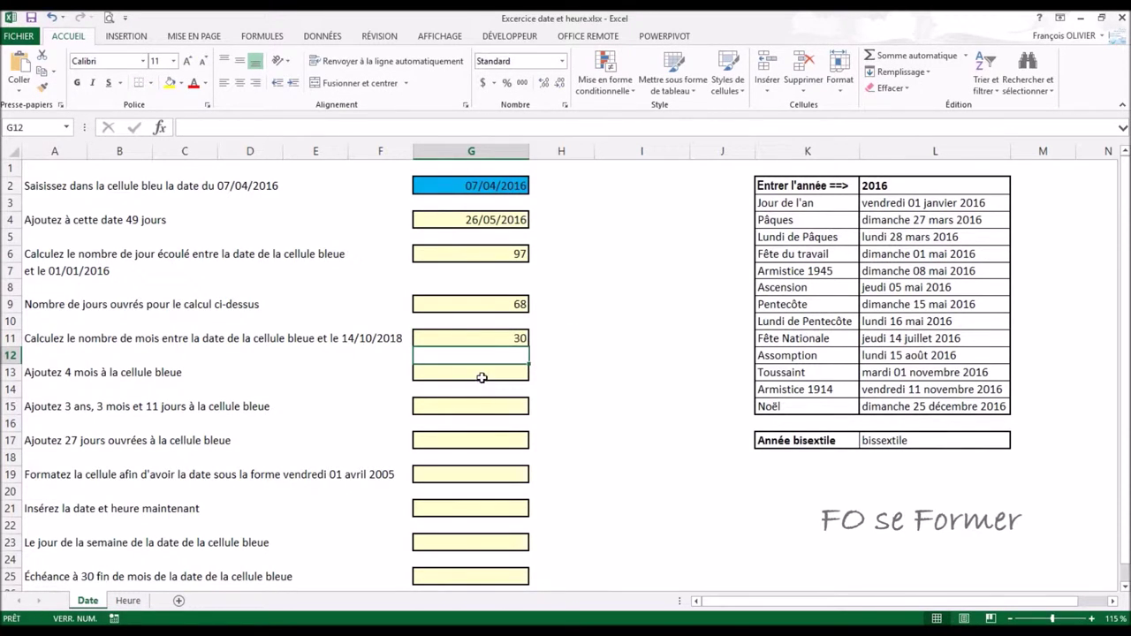
left_click(483, 375)
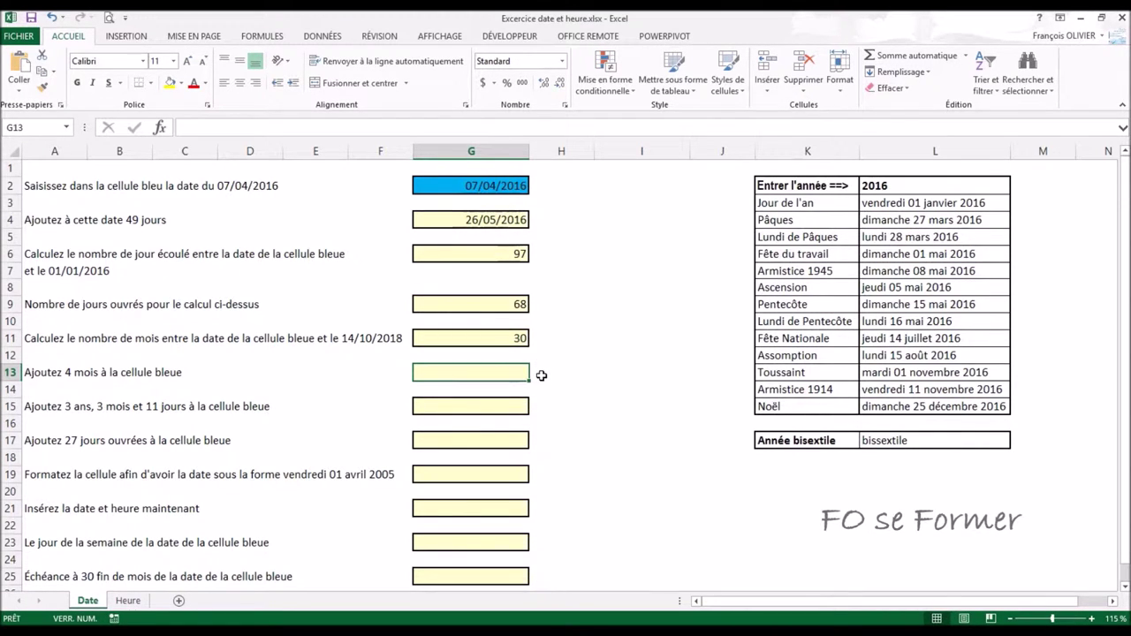
Build =MOIS.DECALER(G2;4) in G13 with the arguments form, returning 42589
type("=")
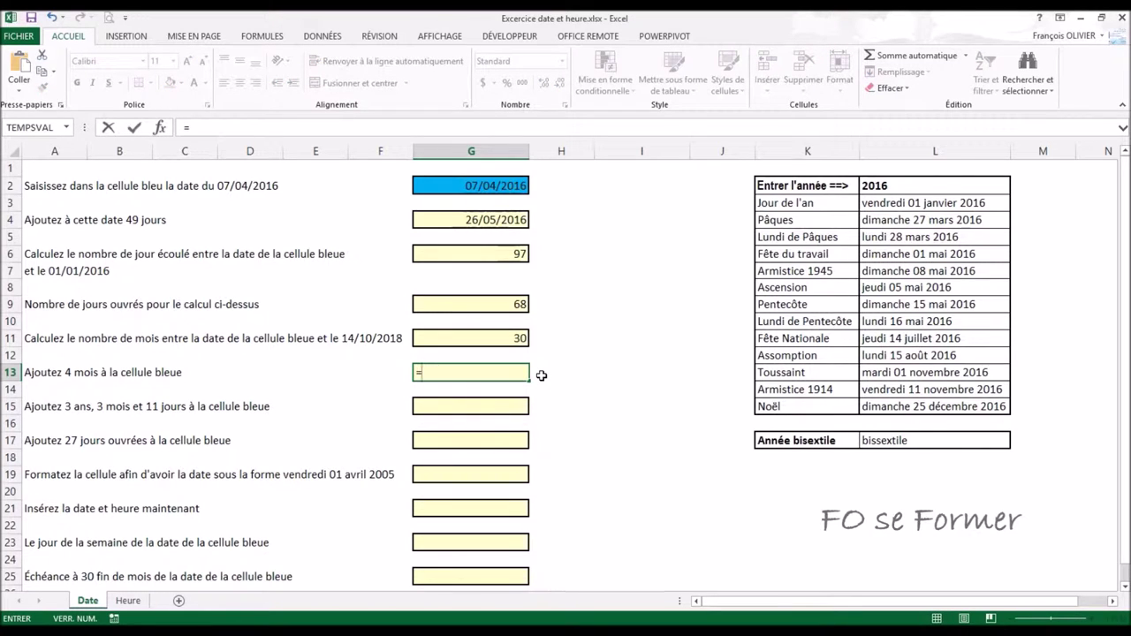
type("mois")
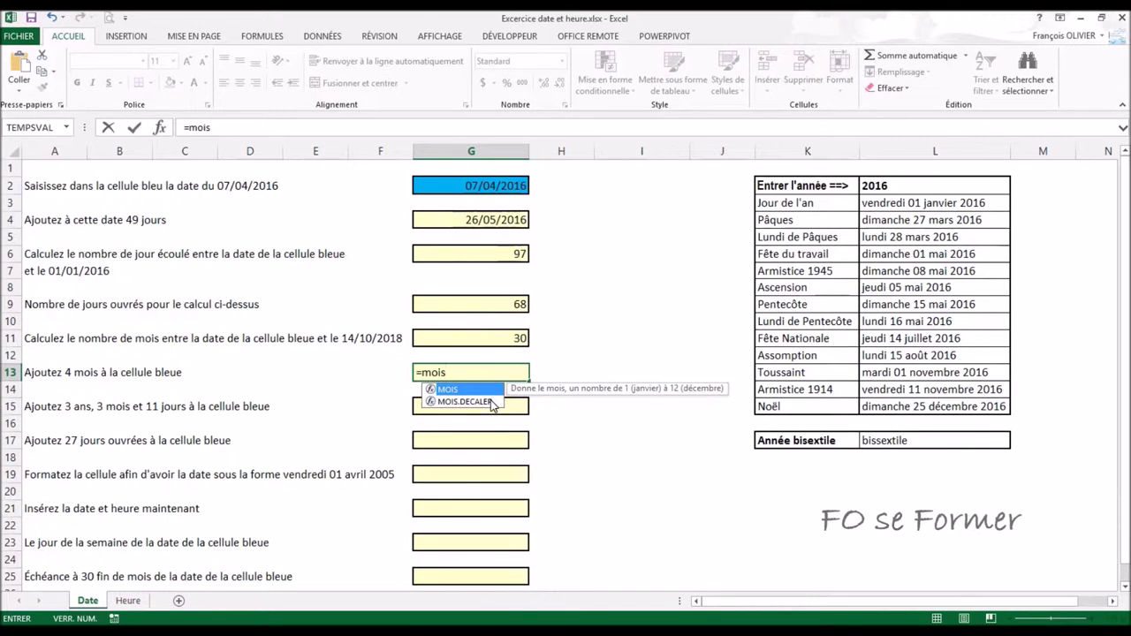
double_click(493, 402)
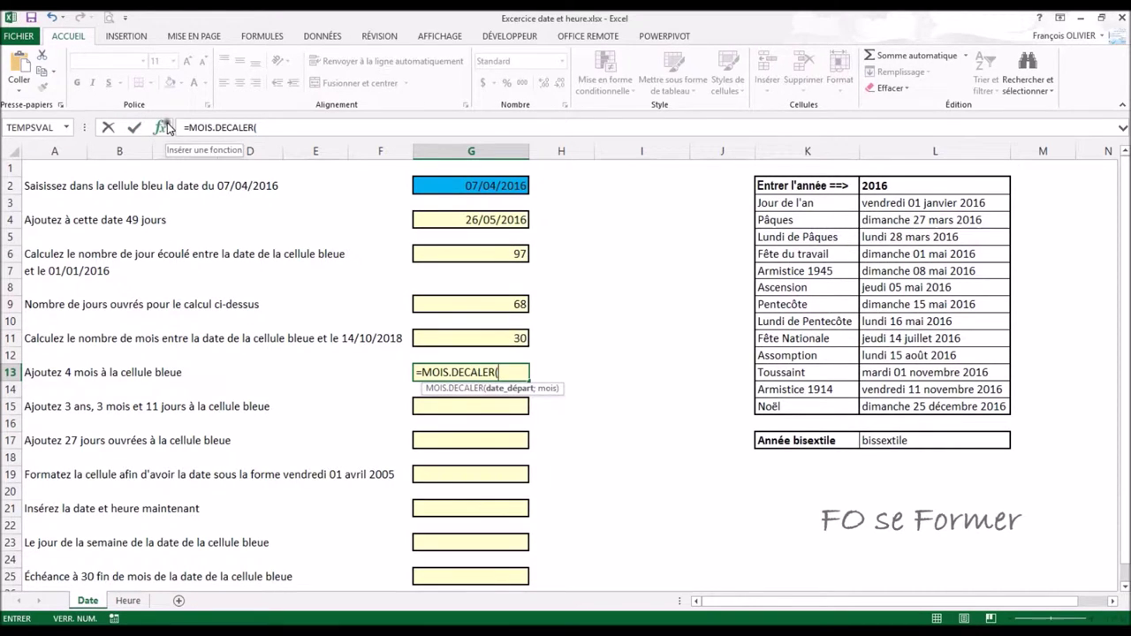
left_click(167, 128)
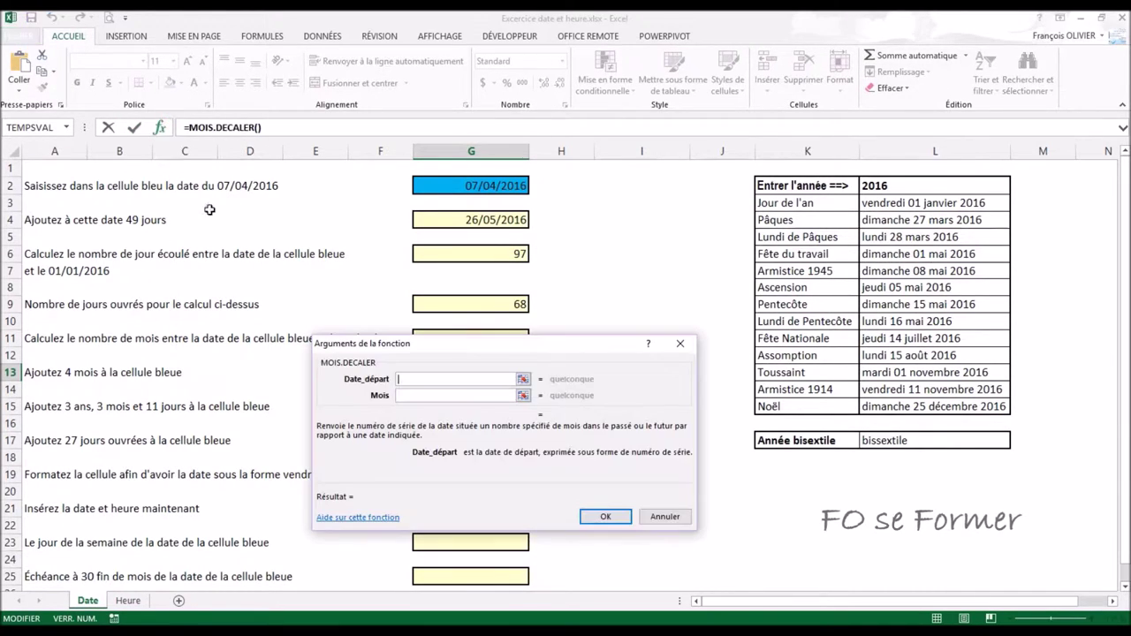
left_click_drag(462, 349, 443, 410)
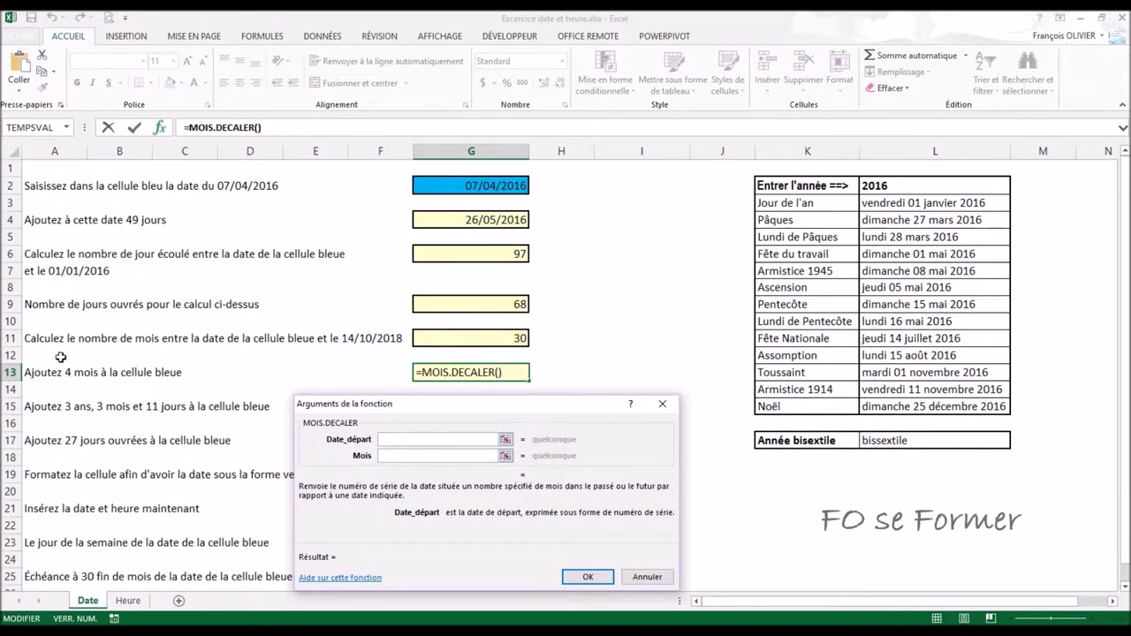
left_click(477, 185)
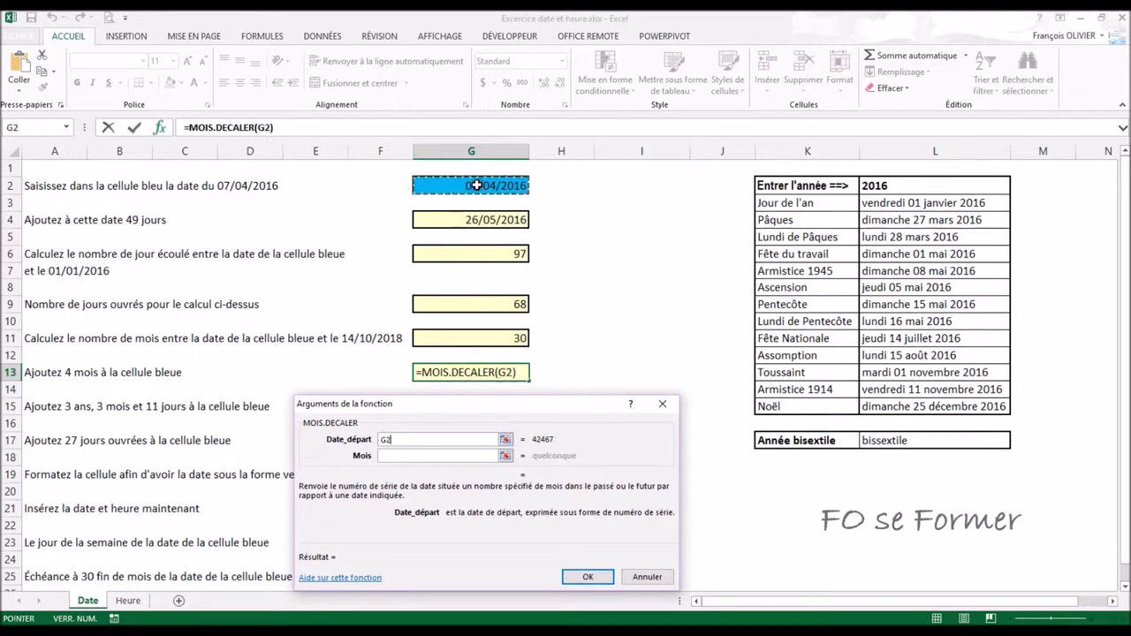
left_click(418, 454)
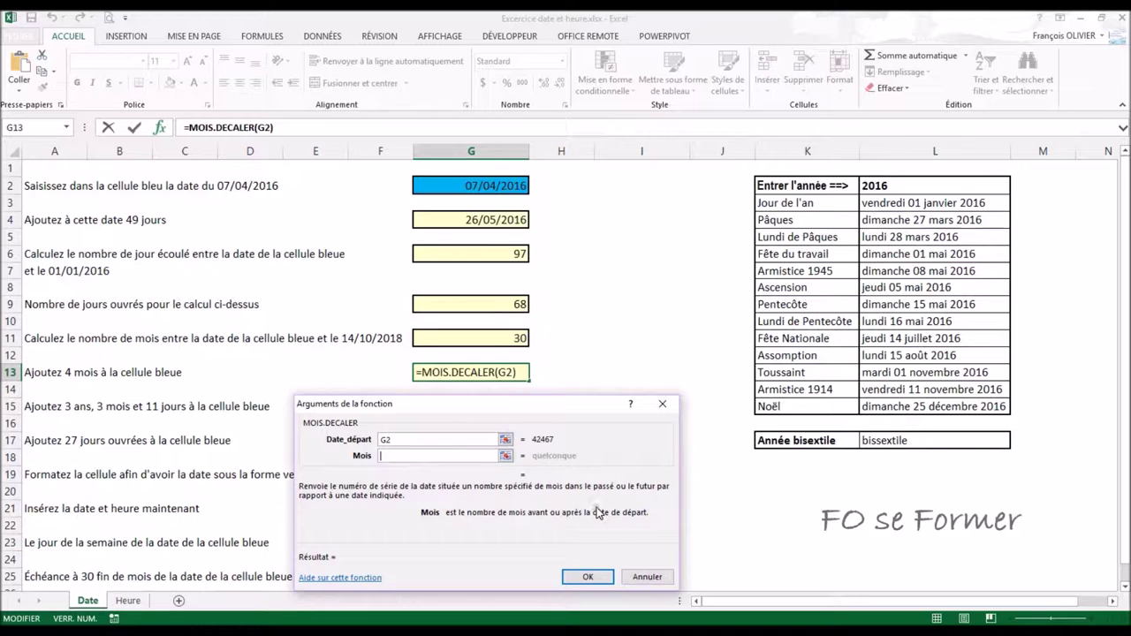
type("4")
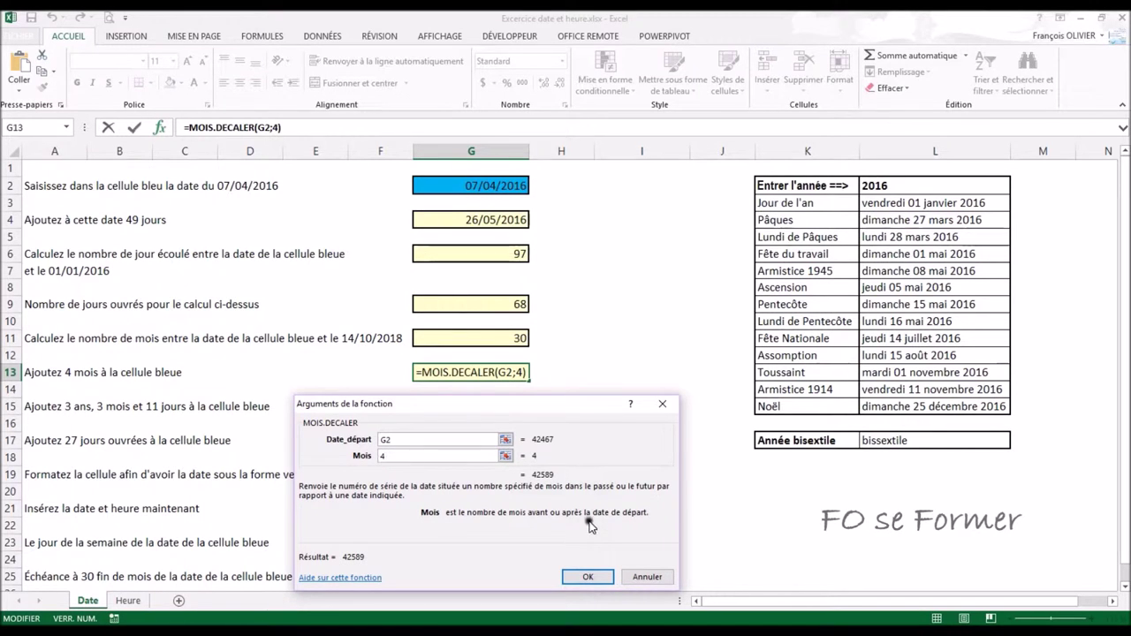
left_click(588, 576)
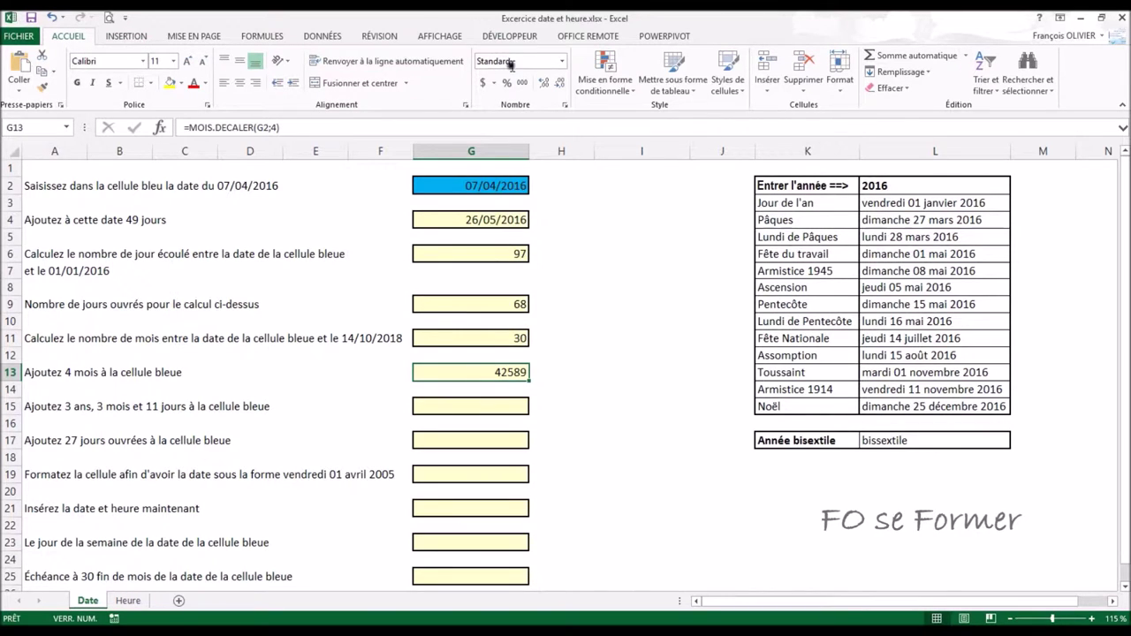
left_click(563, 61)
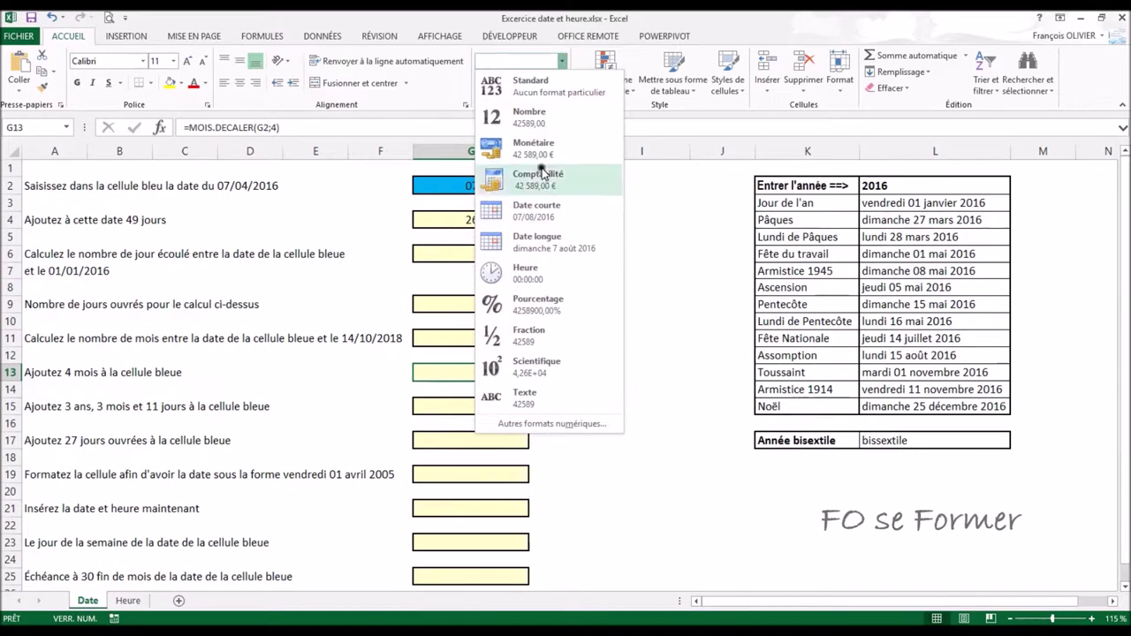
Format G13 as Date courte so it shows 07/08/2016
left_click(536, 223)
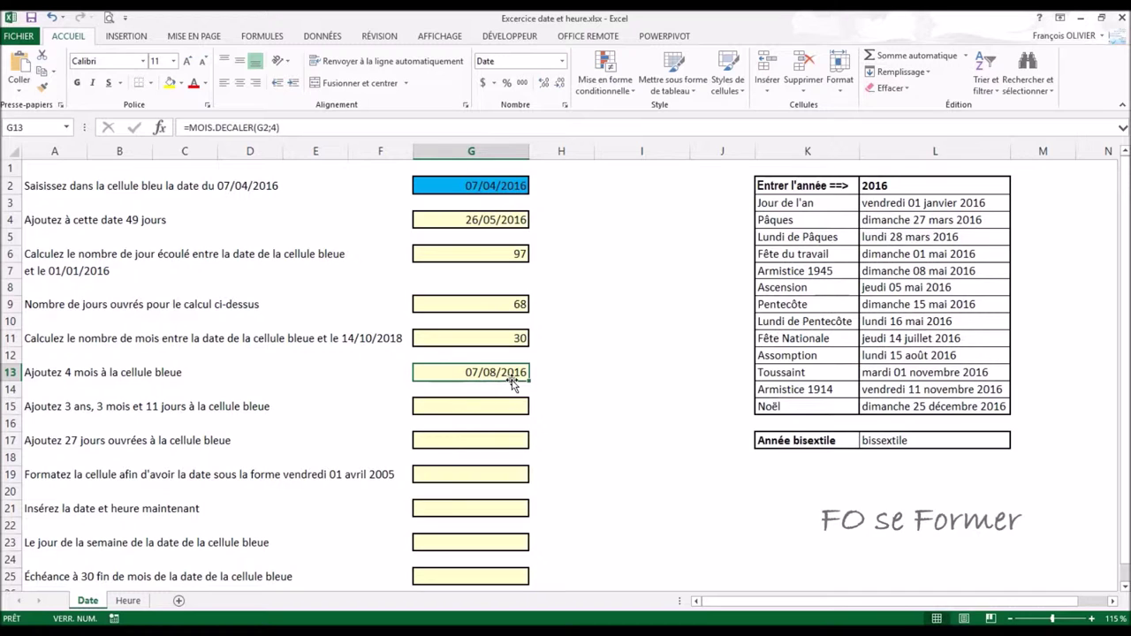
left_click(482, 409)
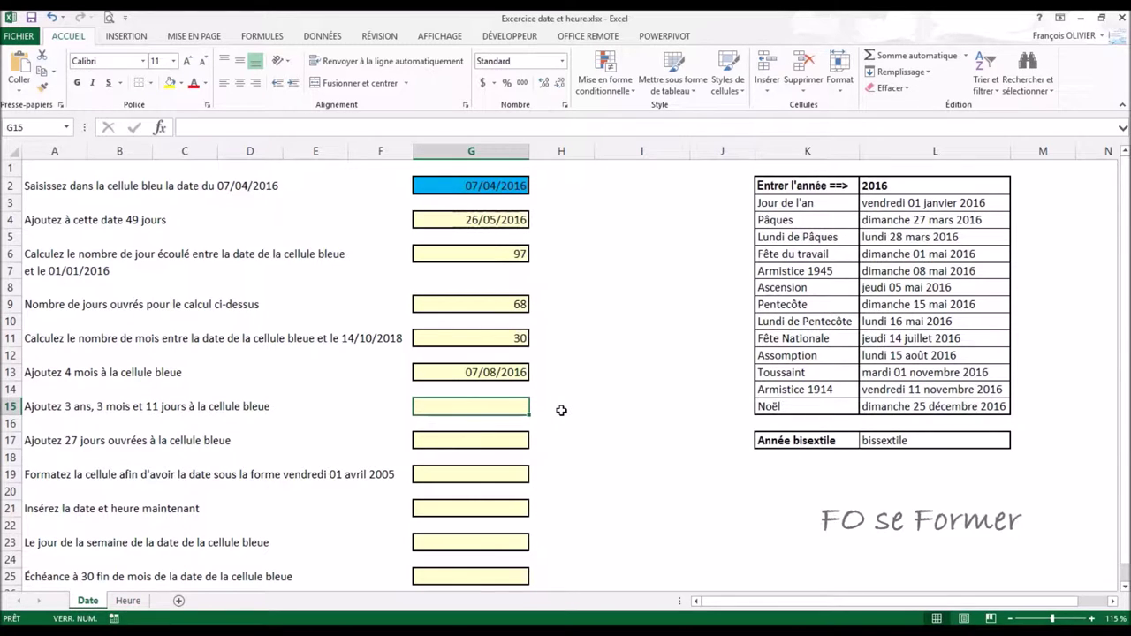
Insert =DATE() in G15 and move its arguments form higher up
type("=")
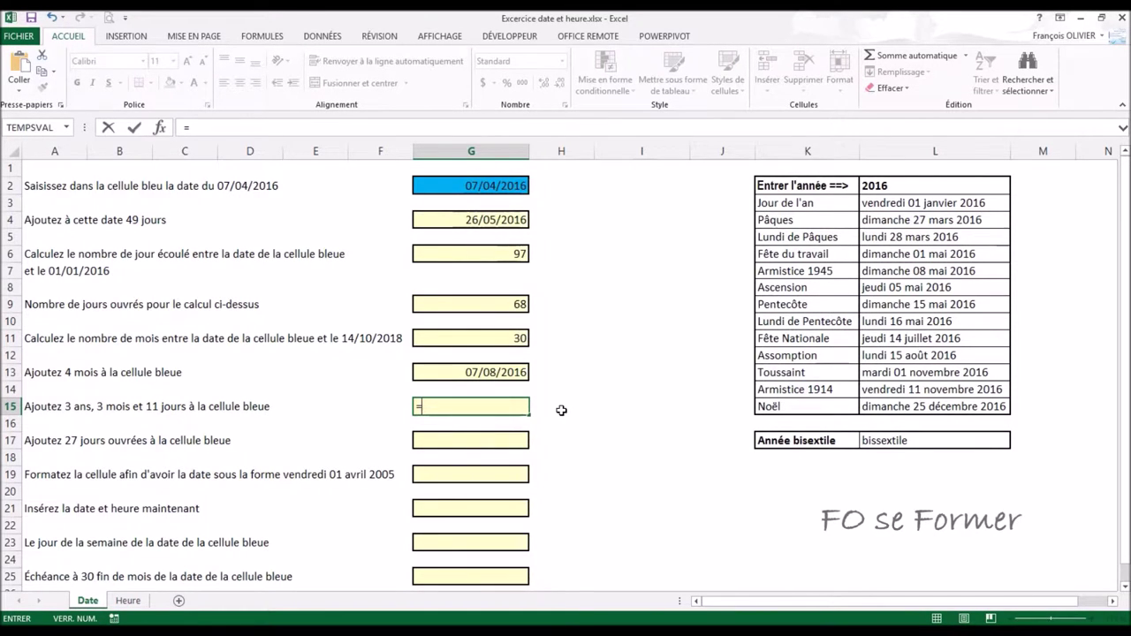
type("date")
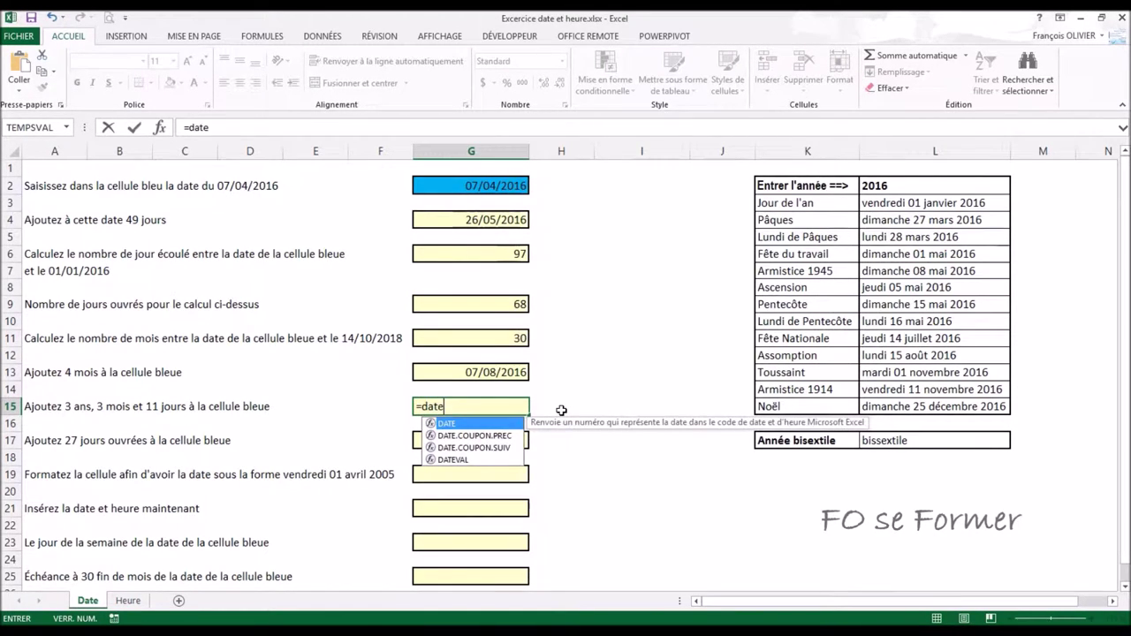
double_click(493, 423)
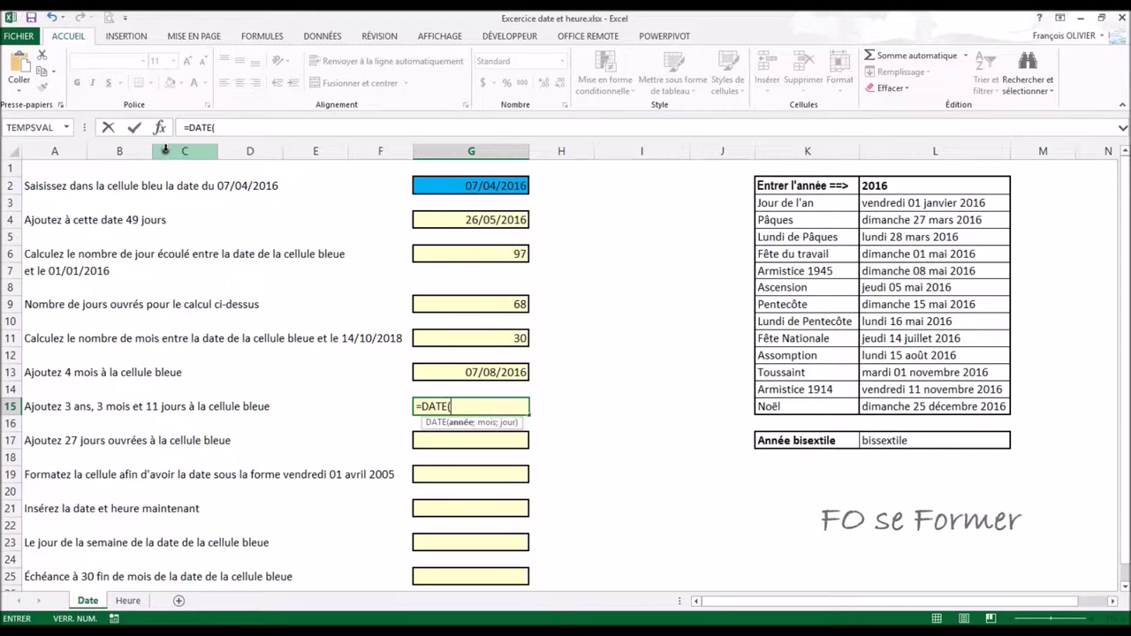
left_click(157, 128)
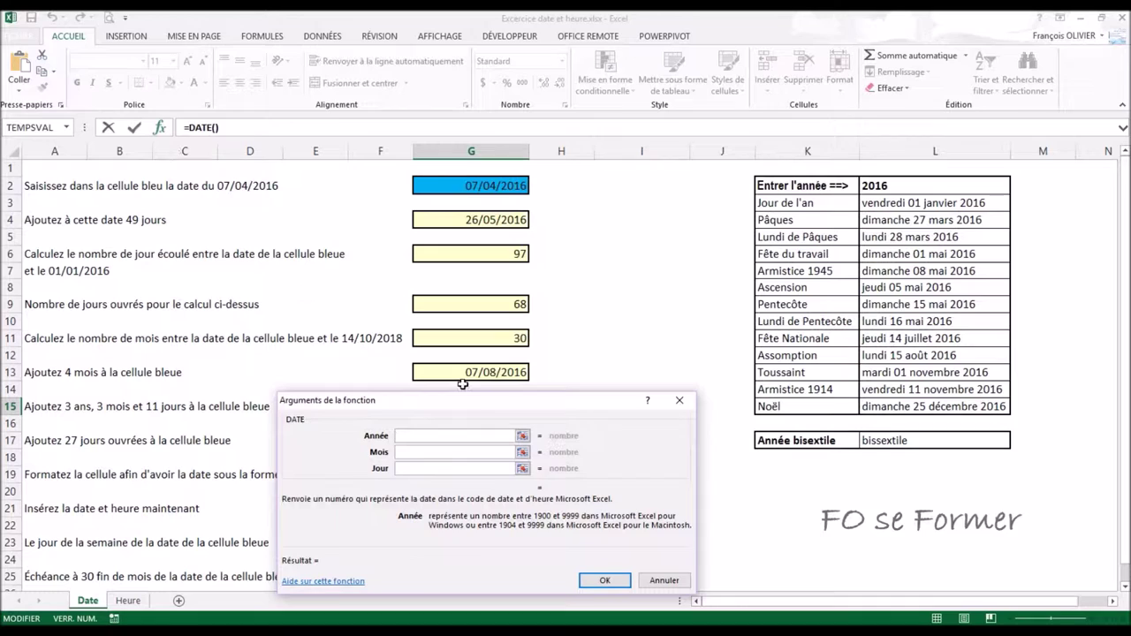
mouse_move(464, 398)
left_mouse_down()
mouse_move(513, 238)
mouse_move(477, 216)
left_mouse_up()
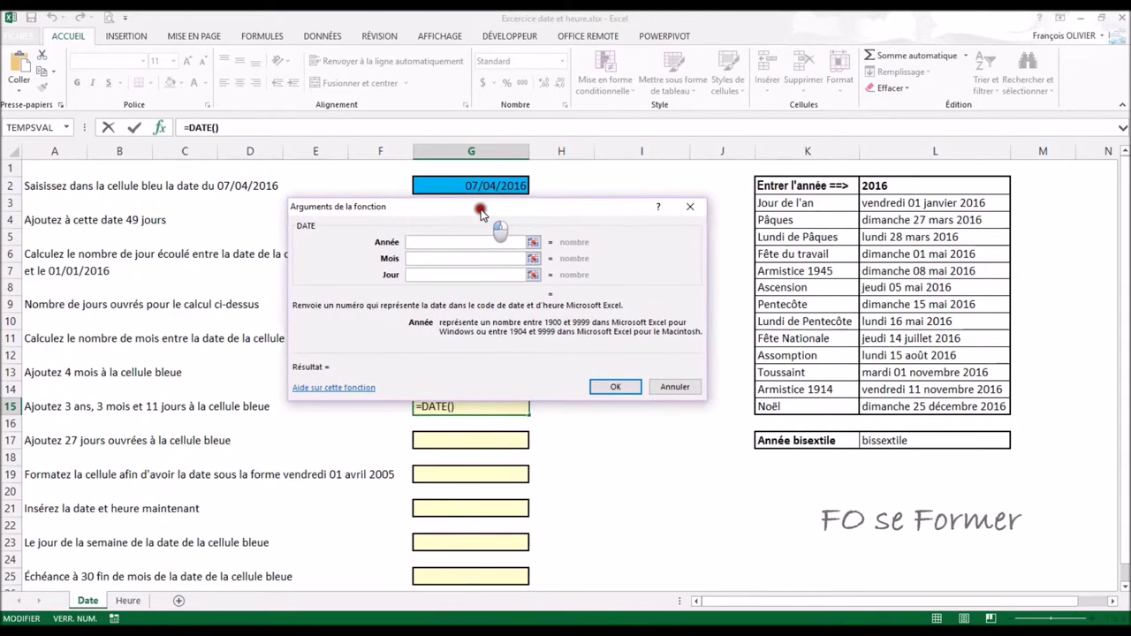
left_click_drag(477, 217, 477, 214)
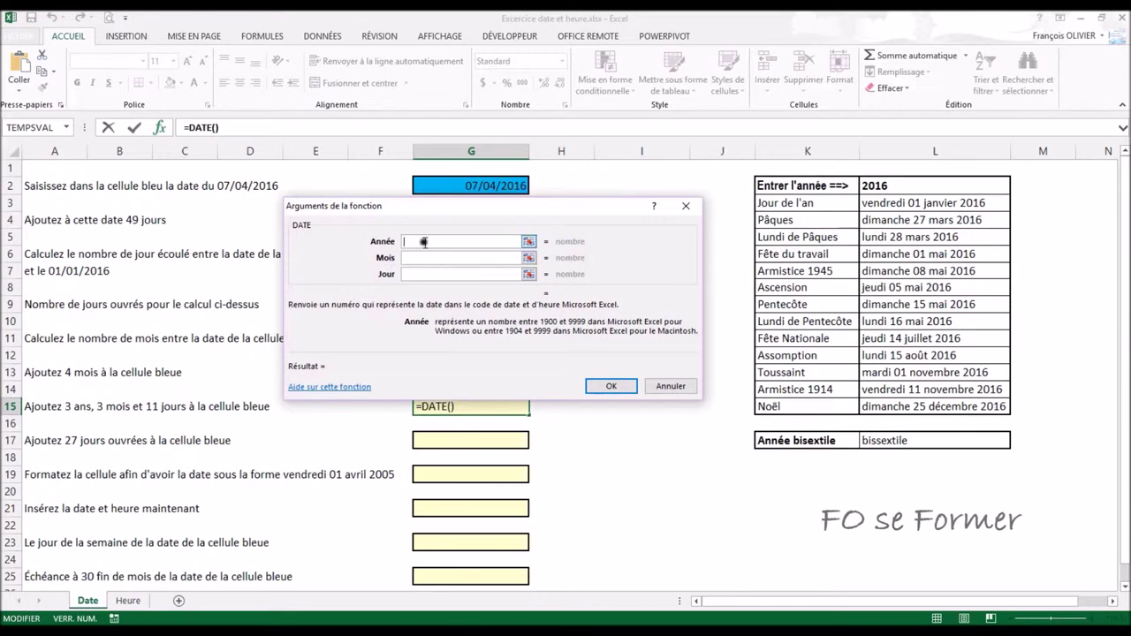
Fill G15's DATE arguments with annee(G2), mois(G2) and jour(G2), previewing 42467
type("annee")
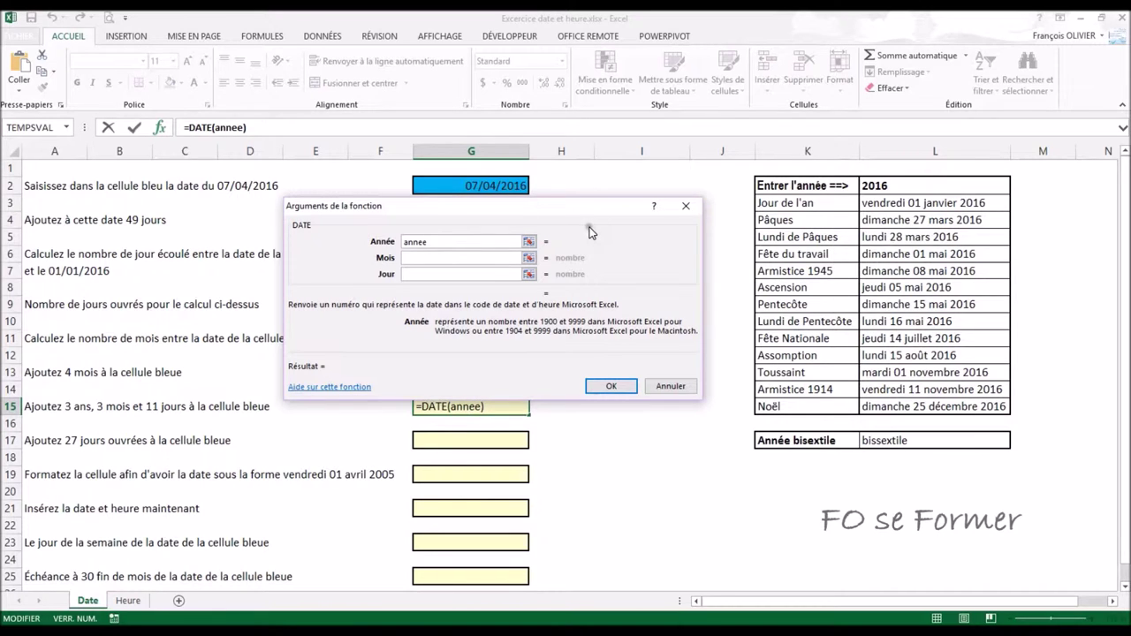
type("(")
left_click(480, 187)
type(")")
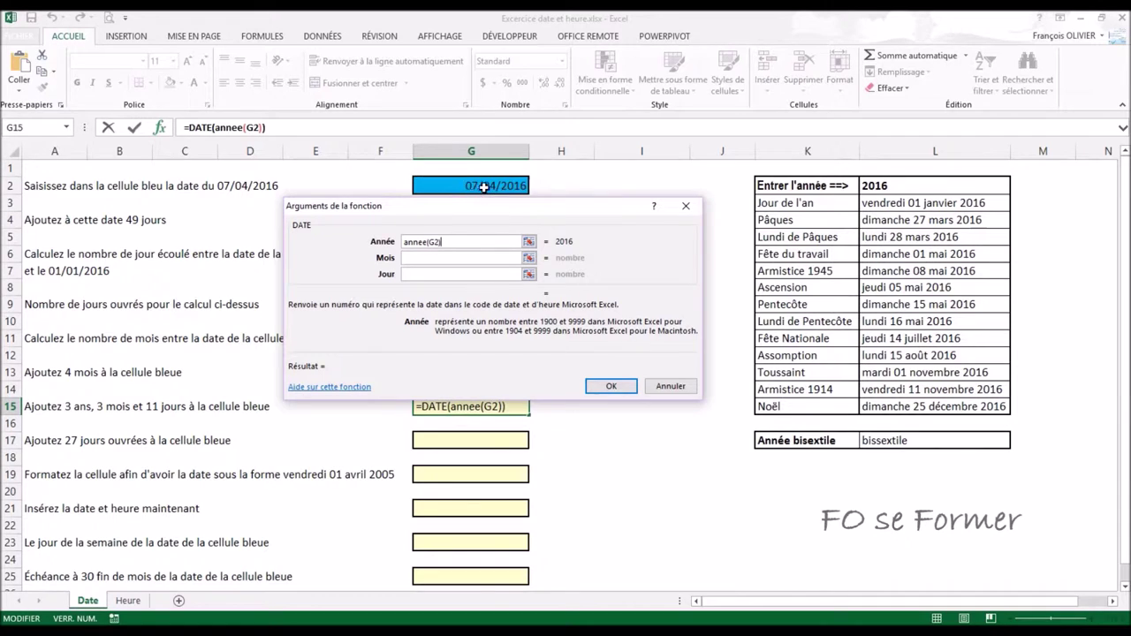
left_click(497, 259)
type("mois(")
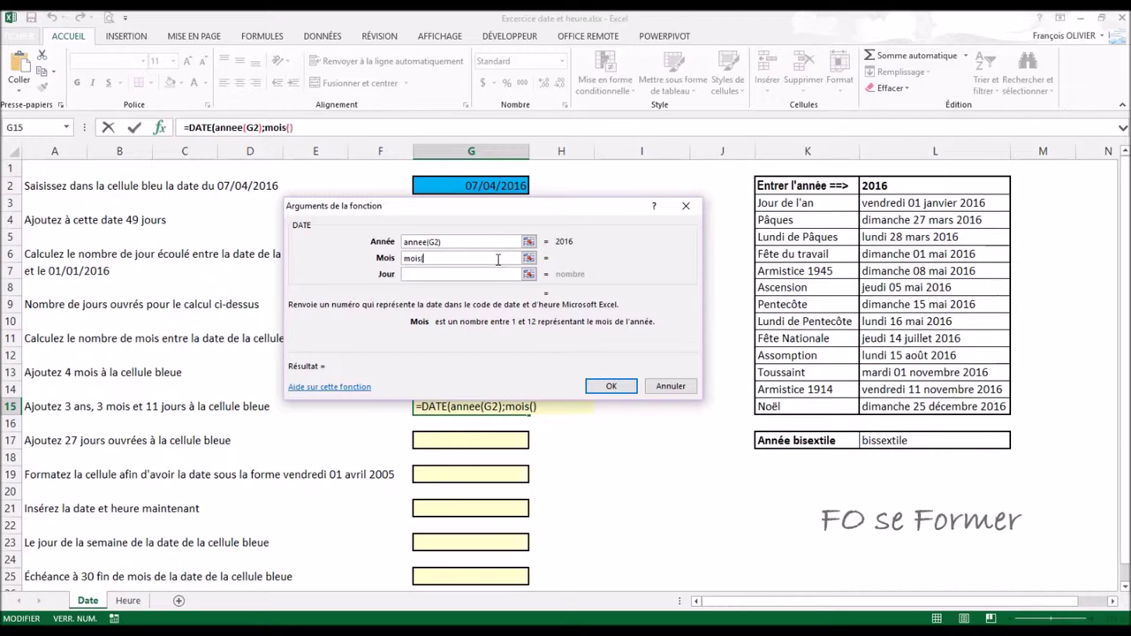
left_click(512, 188)
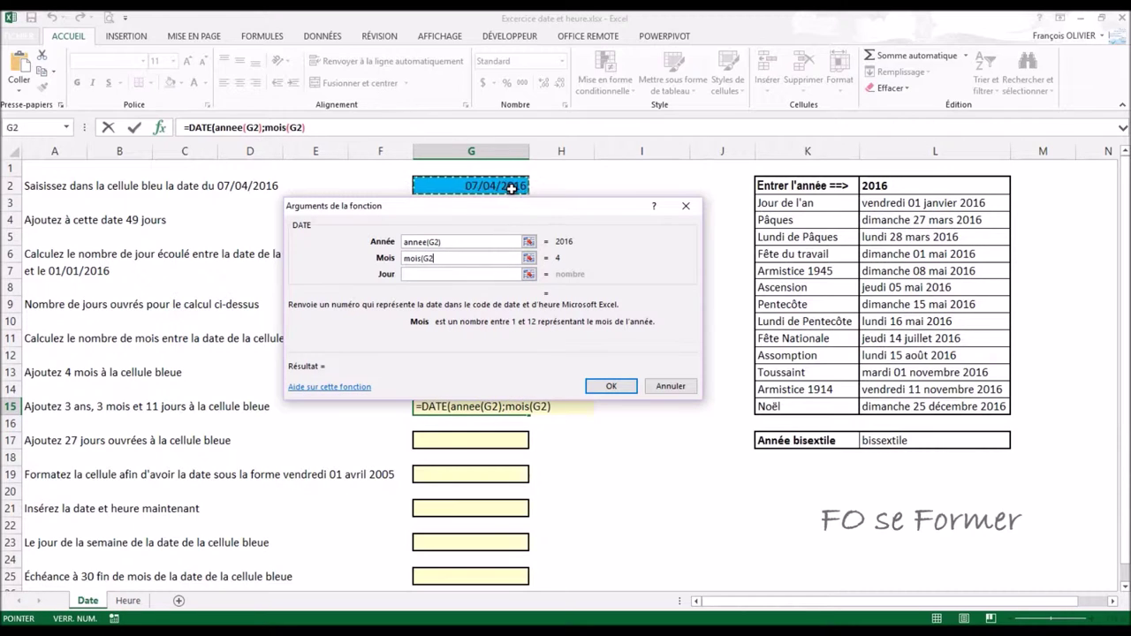
type(")")
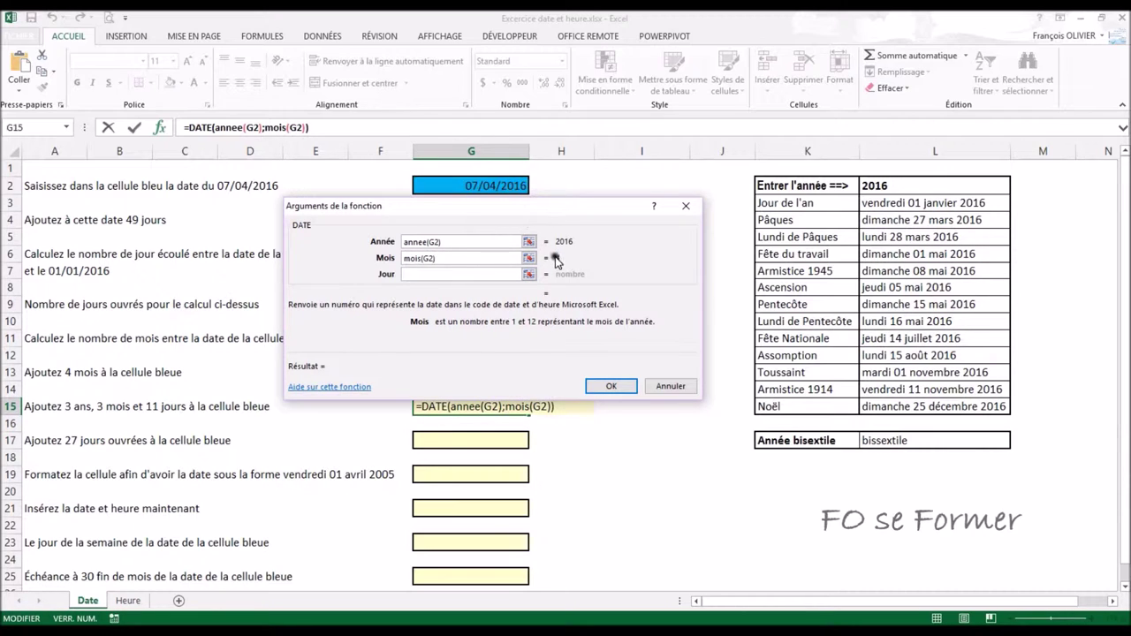
left_click(452, 275)
type("jour(")
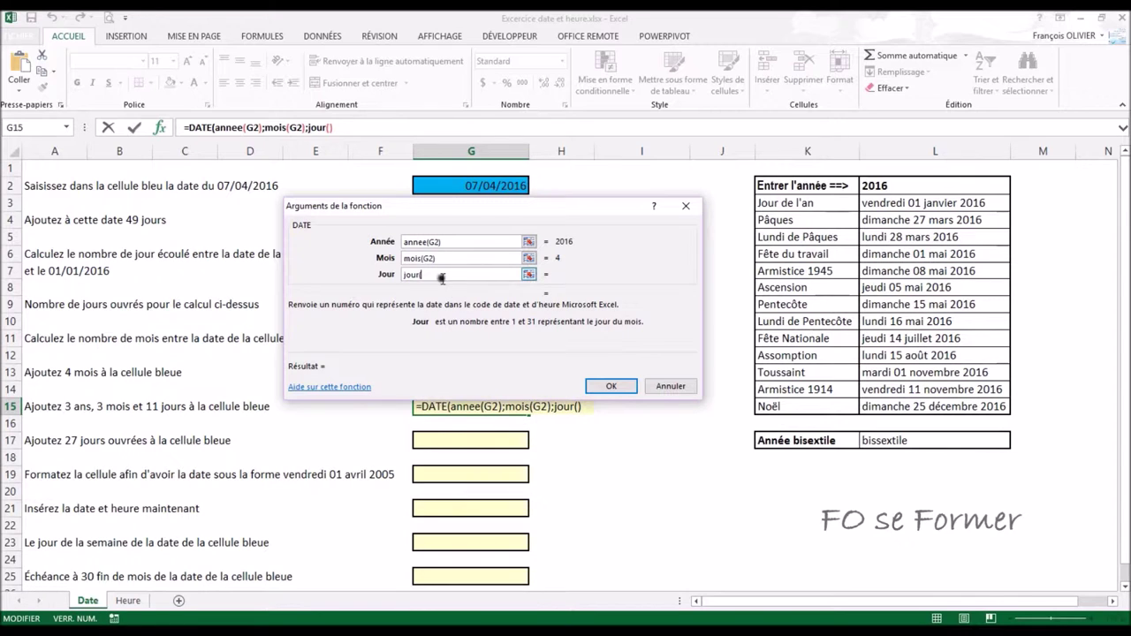
left_click(494, 185)
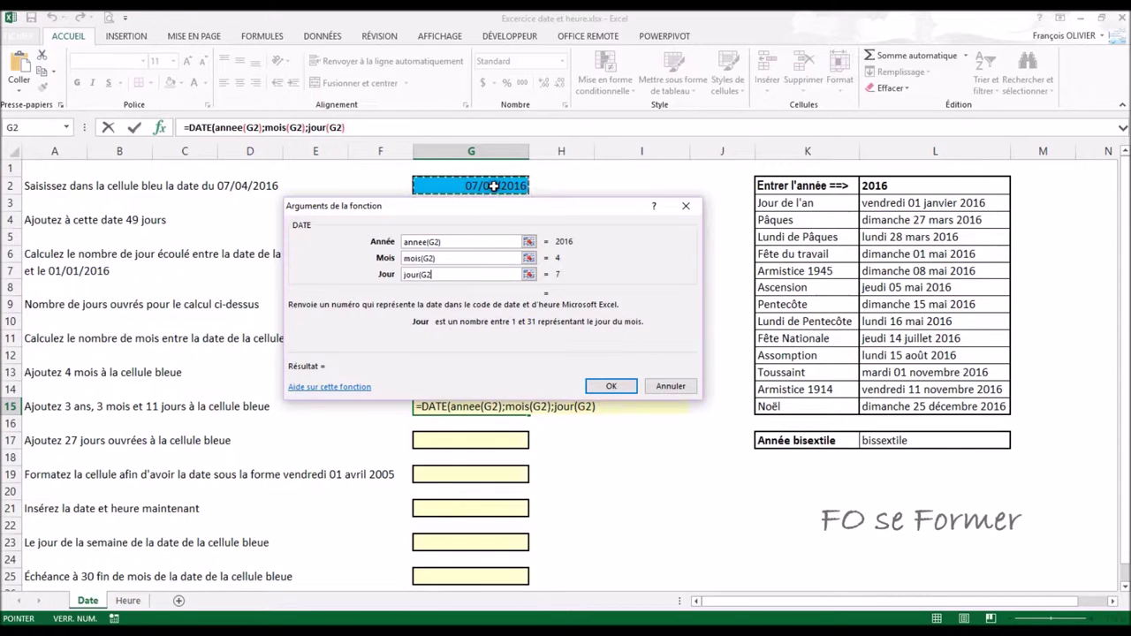
type(")")
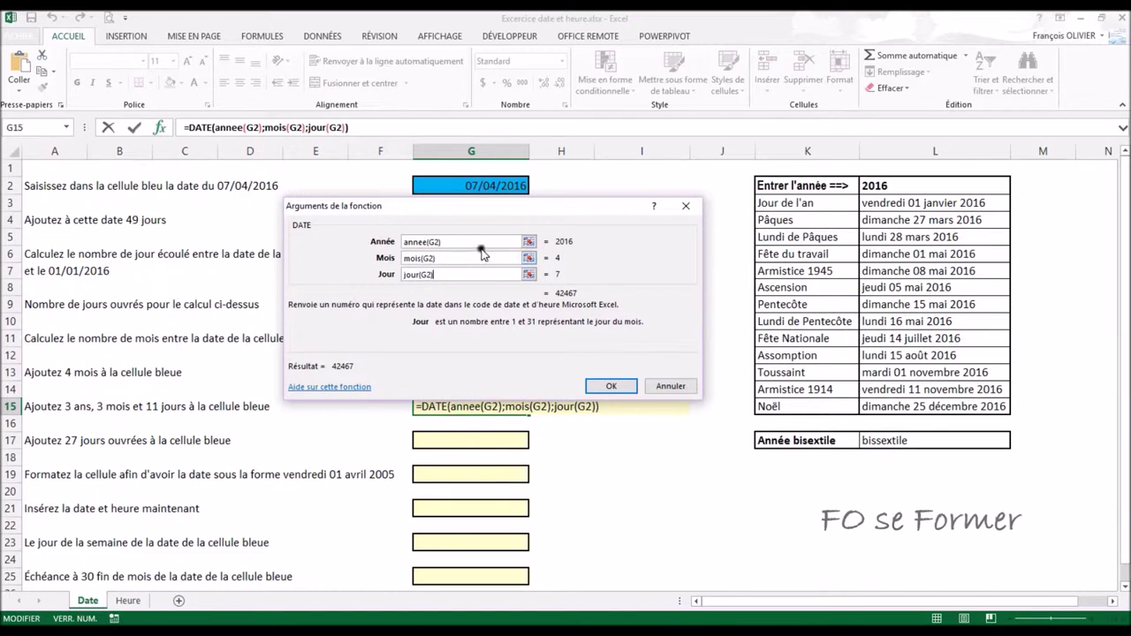
Add +3 to the year and month and +11 to the day so G15 returns 18/07/2019
left_click(481, 244)
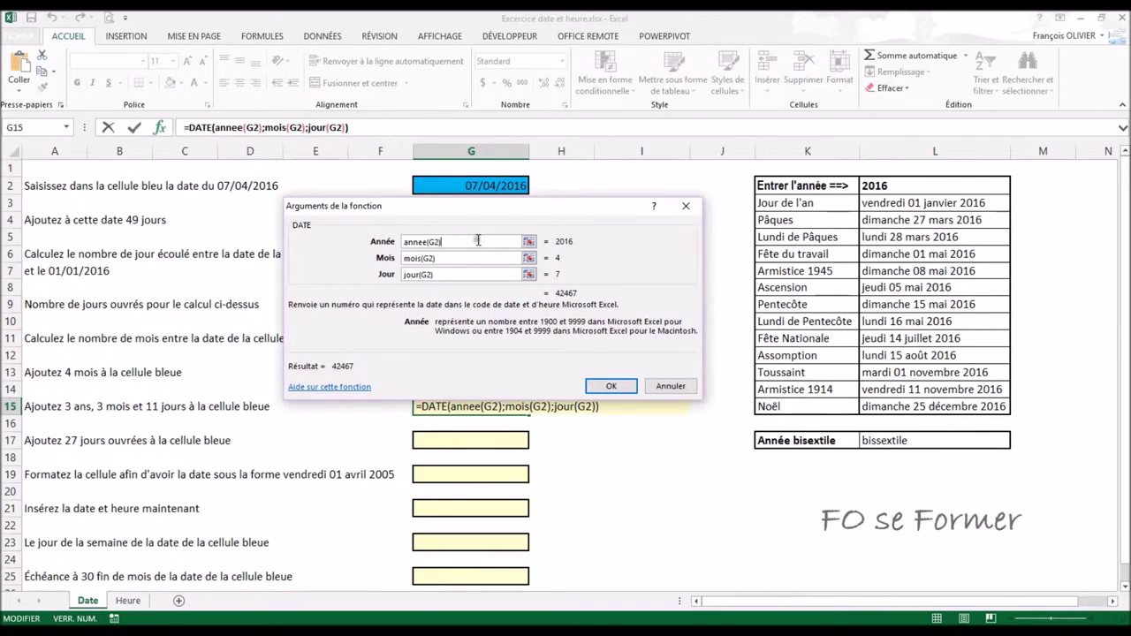
type("+3")
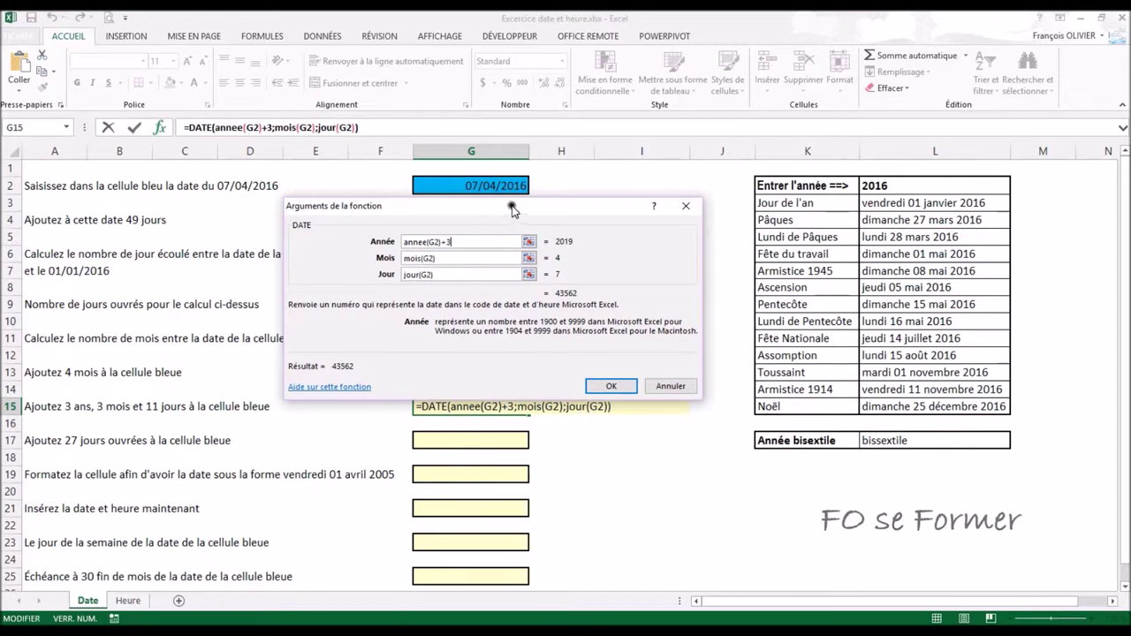
left_click(477, 259)
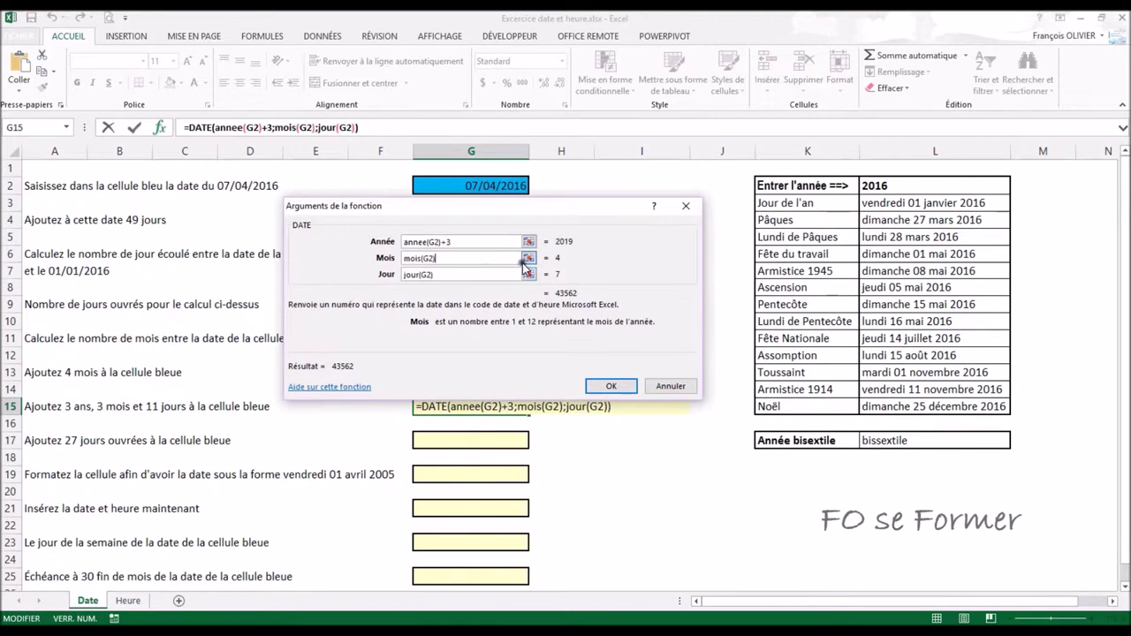
type("+3")
left_click(458, 275)
type("+11")
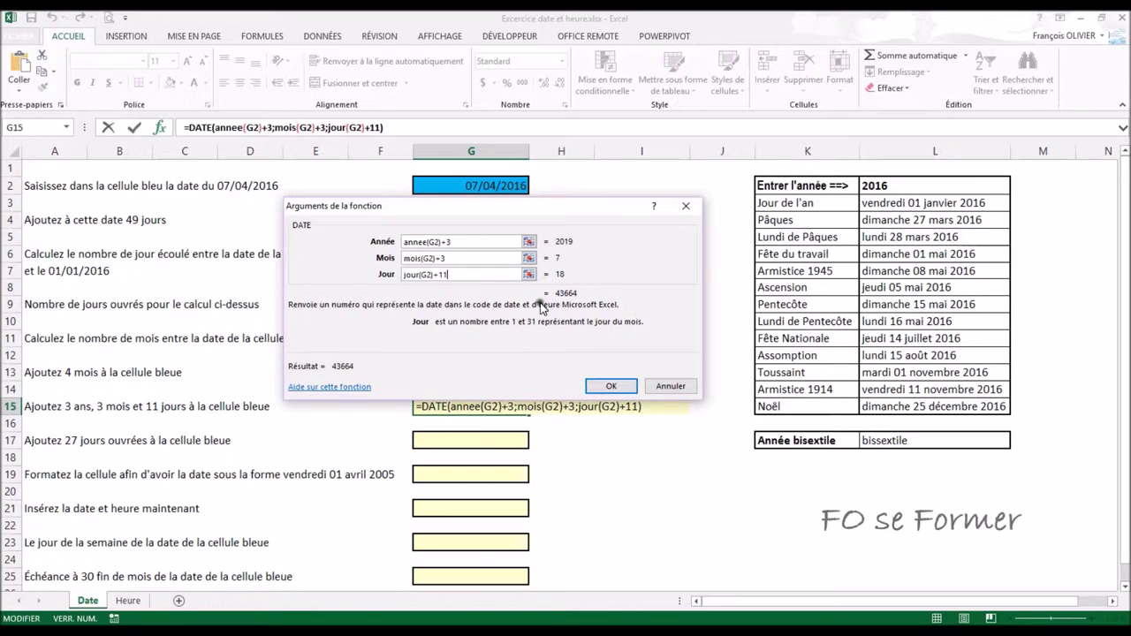
left_click(611, 388)
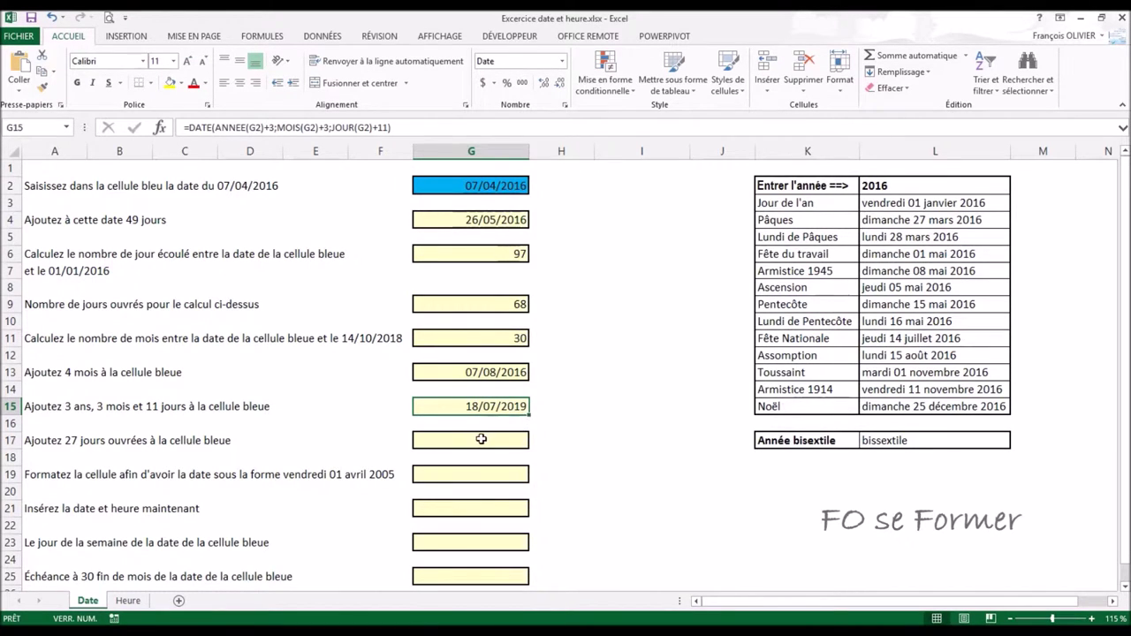
left_click(481, 440)
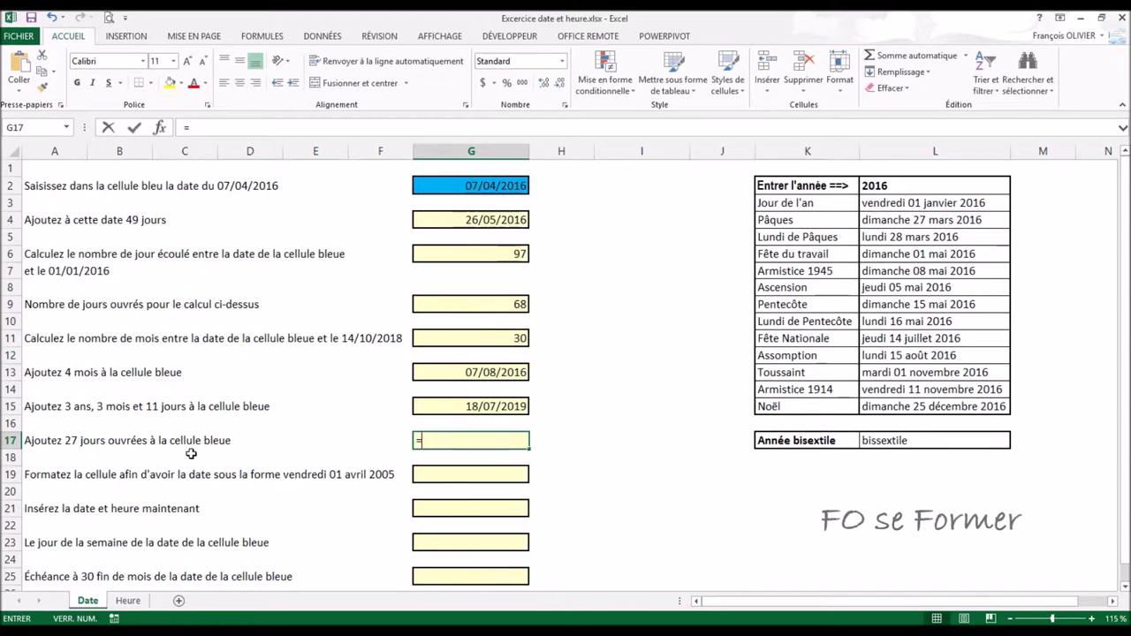
Enter =SERIE.JOUR.OUVRE in G17 from the suggestions and show its Function Arguments form
type("=")
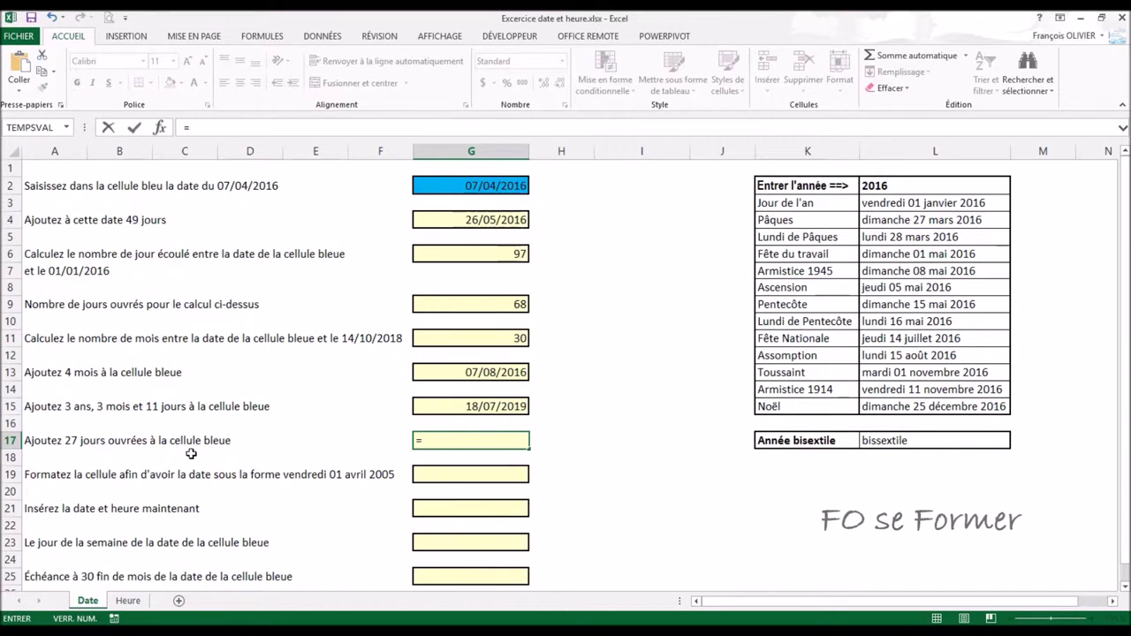
type("se")
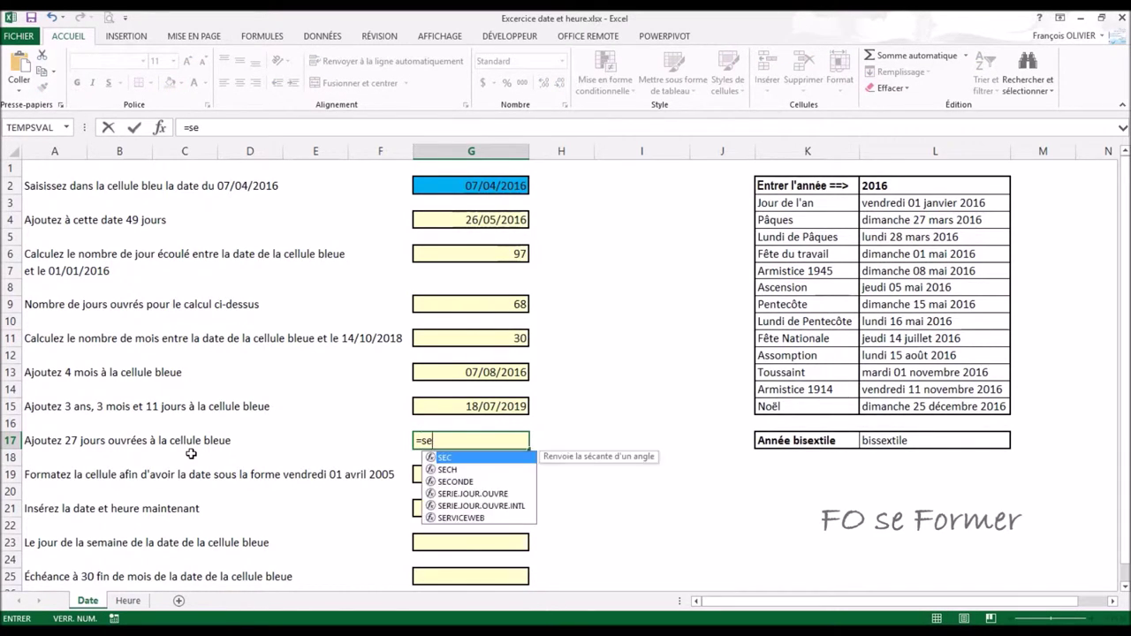
type("rie")
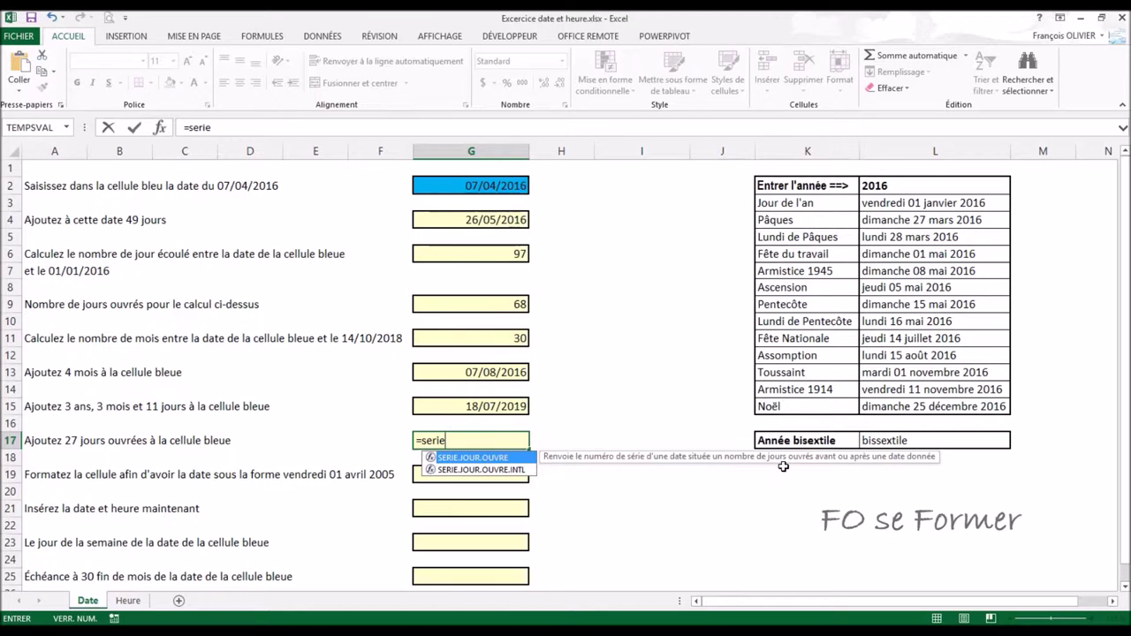
double_click(495, 458)
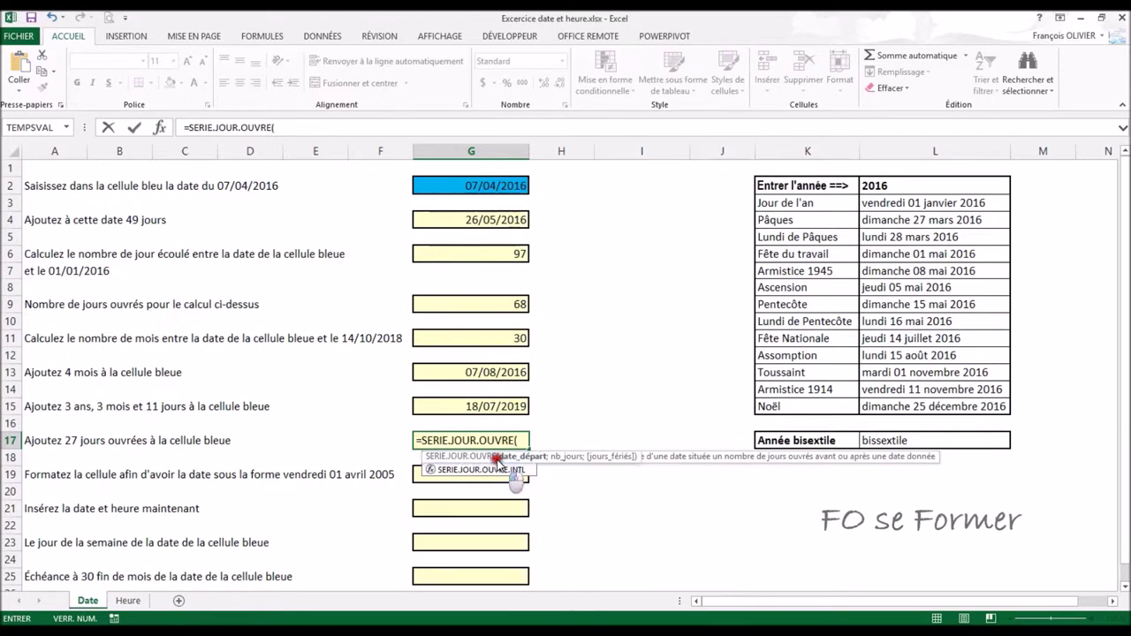
left_click(159, 129)
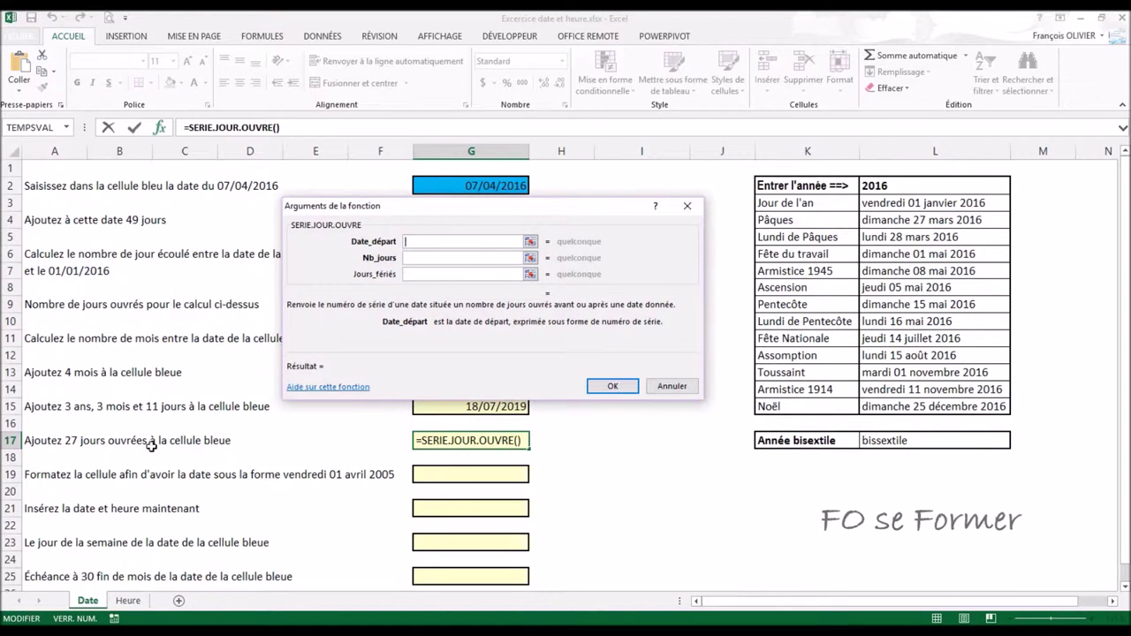
Set start date G2, 27 days and holidays L3:L15 in SERIE.JOUR.OUVRE, giving 42508
left_click(505, 182)
left_click(448, 259)
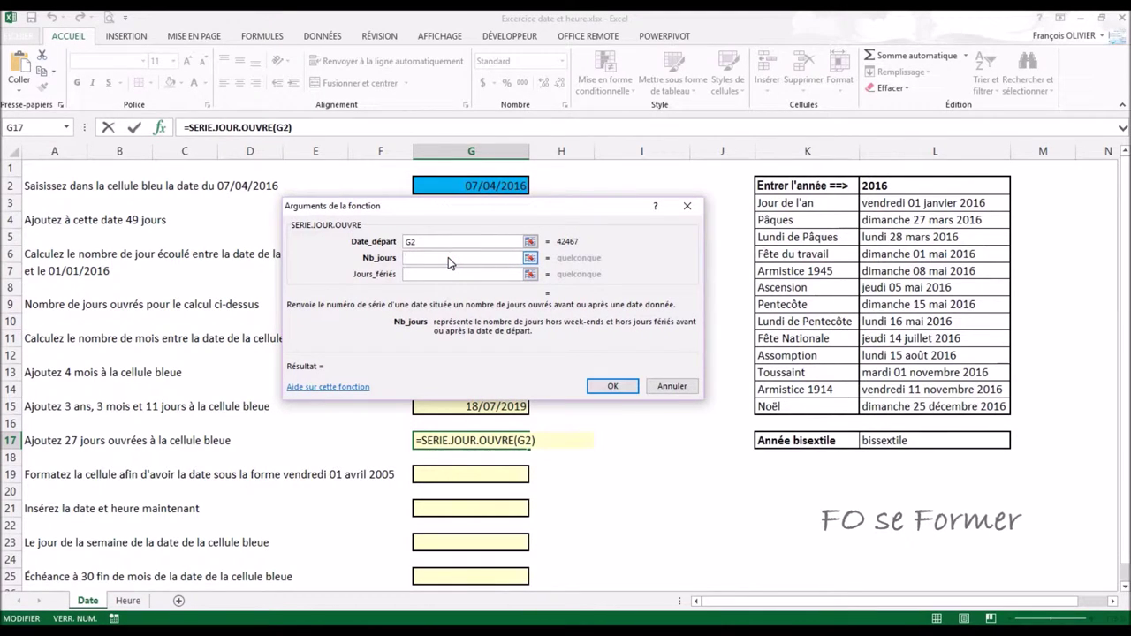
left_click(381, 258)
type("27")
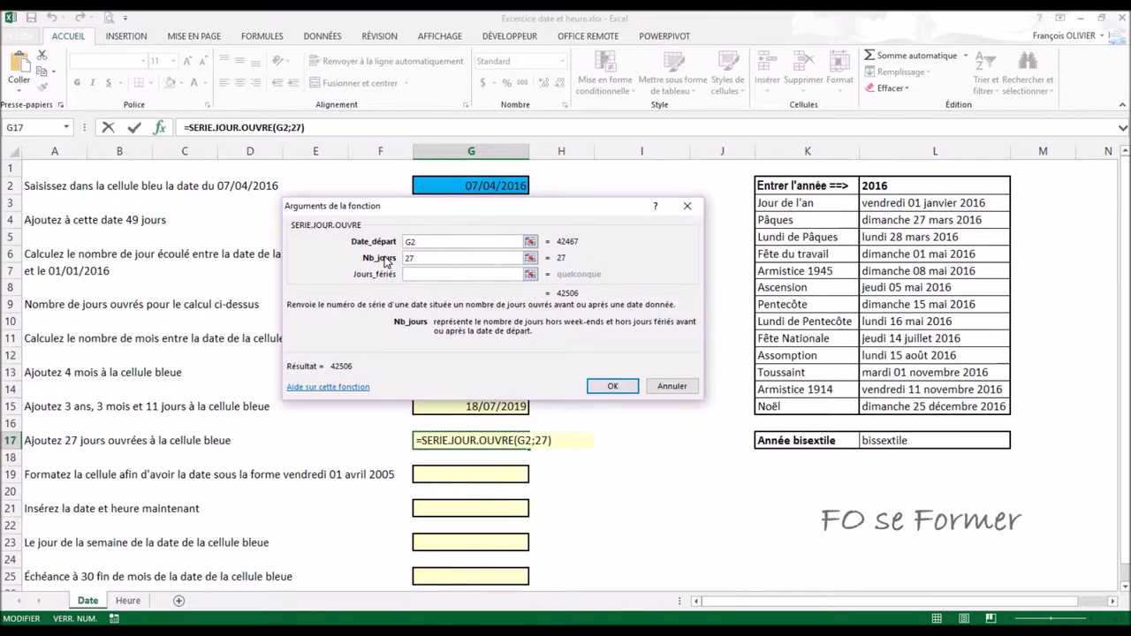
left_click(420, 274)
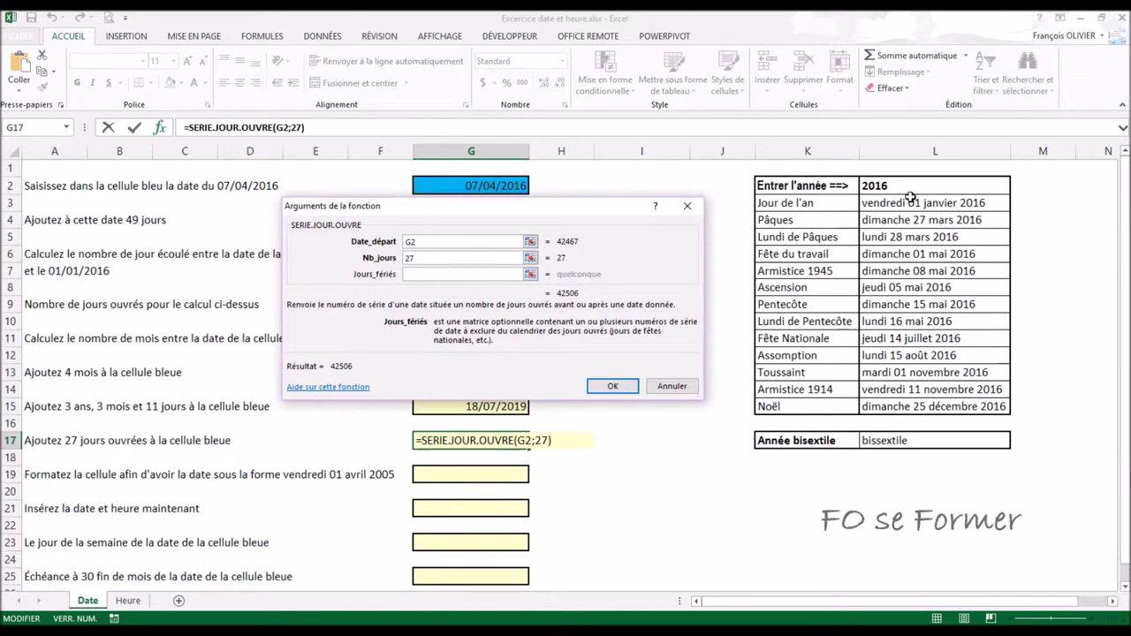
left_click_drag(907, 200, 910, 398)
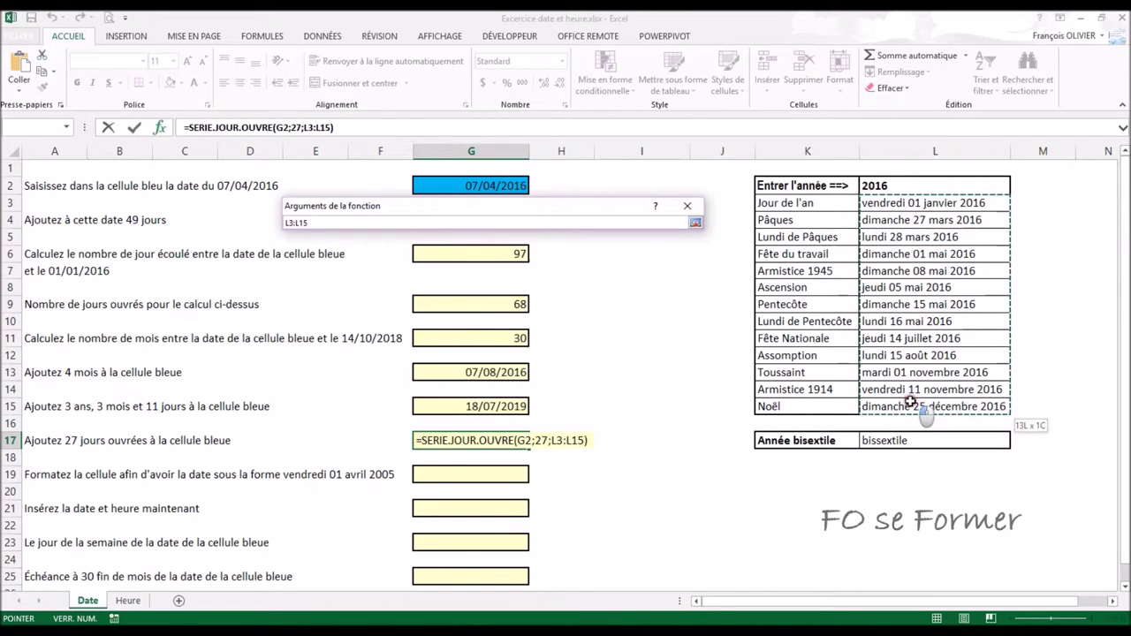
left_click_drag(910, 398, 914, 406)
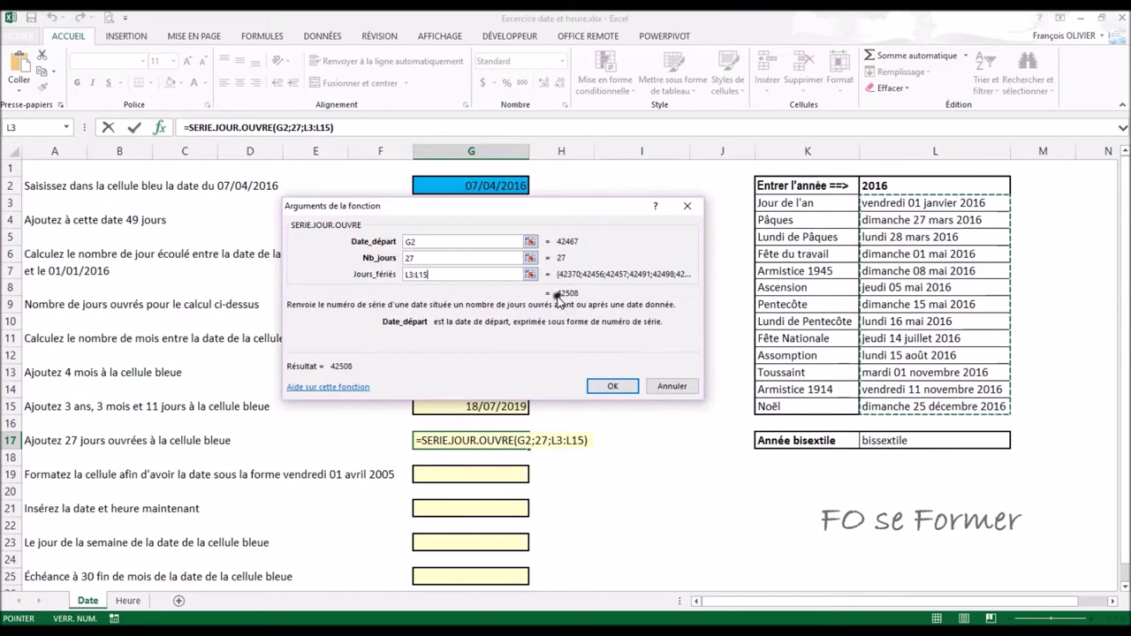
left_click_drag(437, 275, 389, 281)
key("BackSpace")
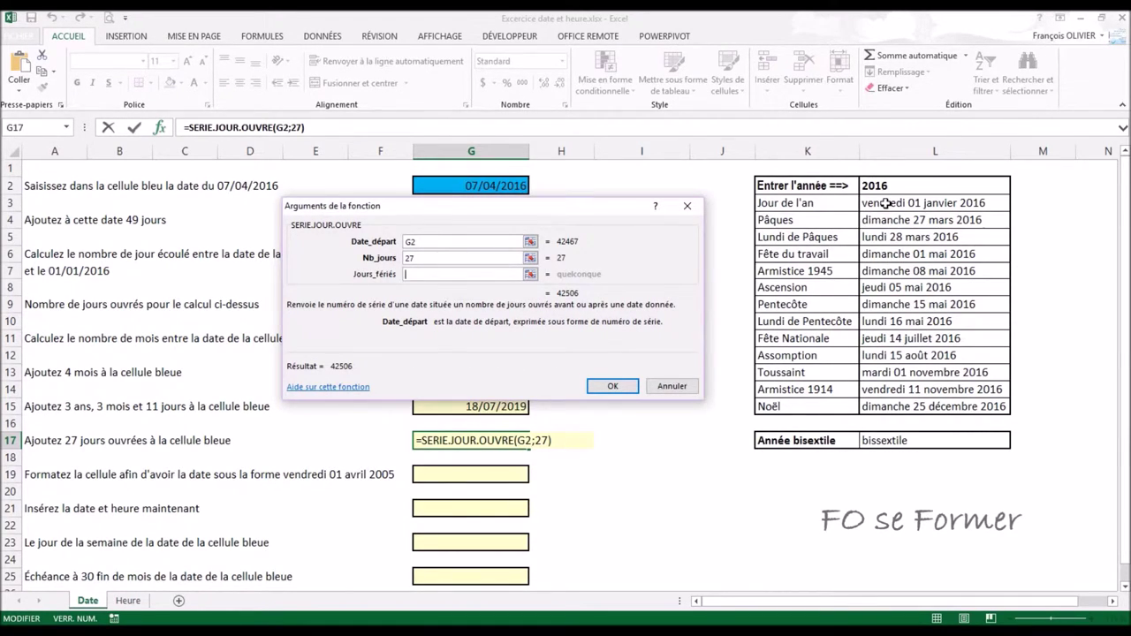
left_click_drag(886, 204, 893, 405)
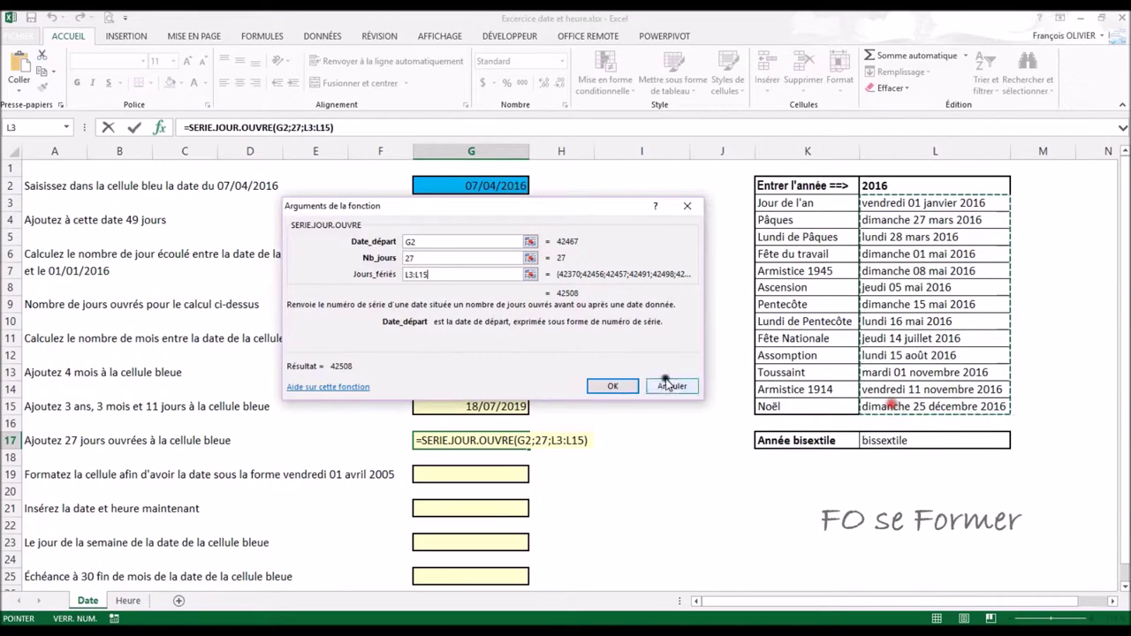
left_click(614, 386)
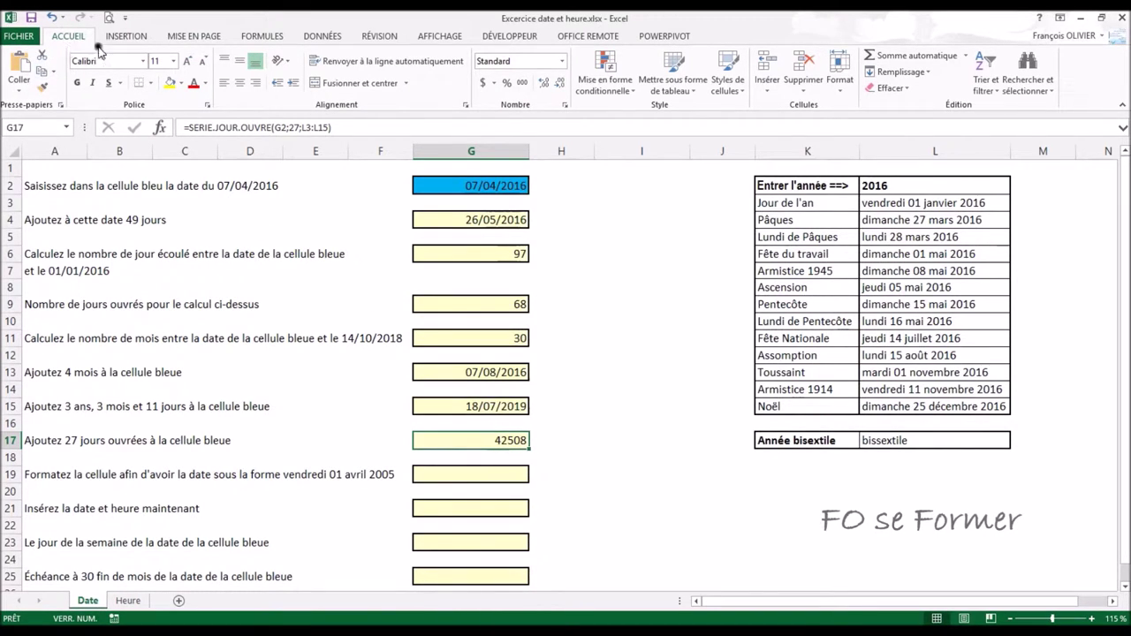
Format G17 as a short date so it shows 18/05/2016
left_click(563, 66)
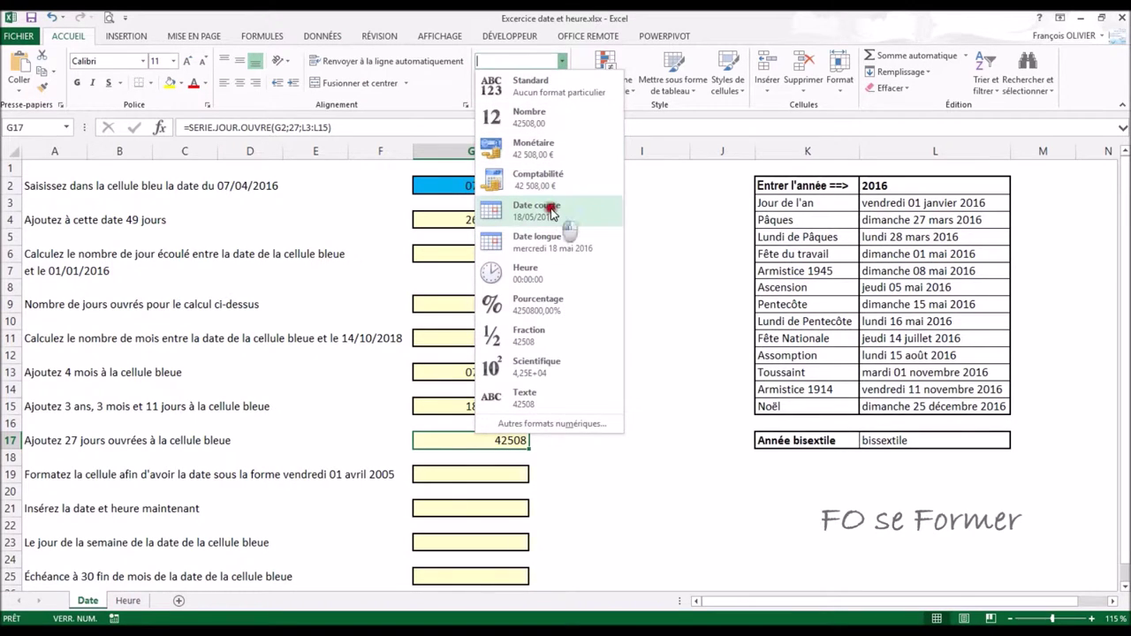
left_click(550, 211)
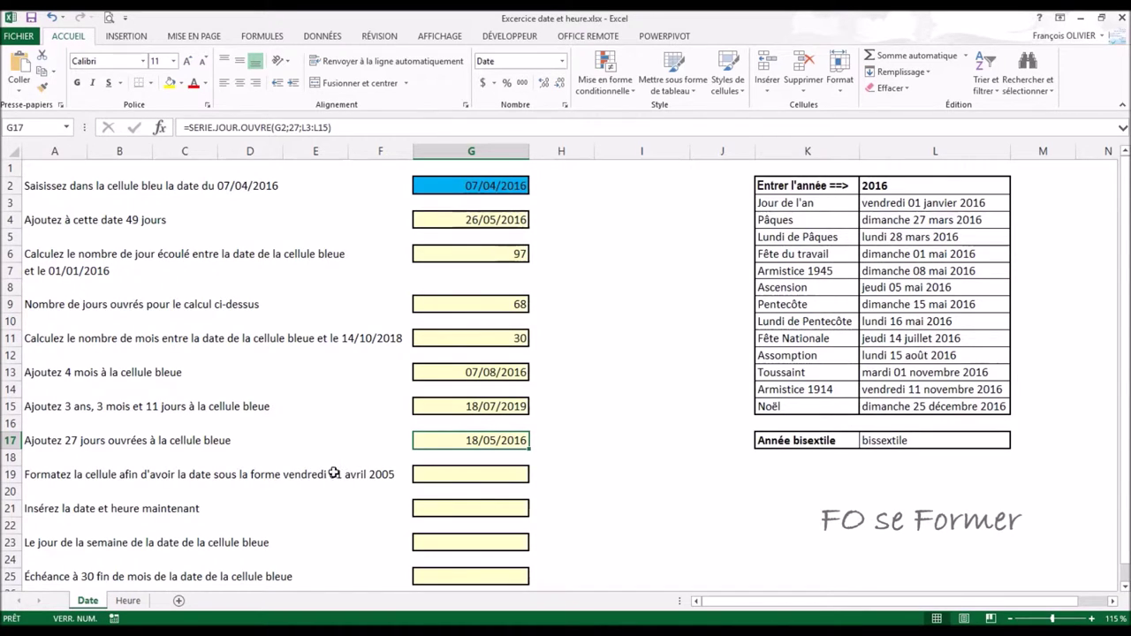
left_click(428, 474)
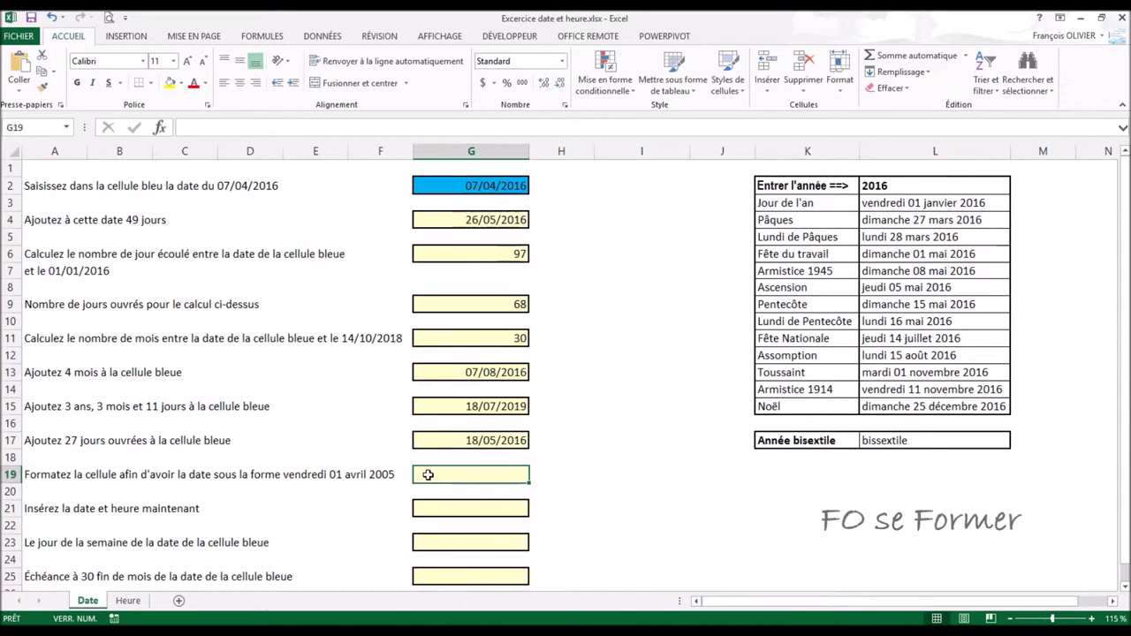
Enter =G2 in G19 and apply the long date format, showing jeudi 7 avril 2016
type("=")
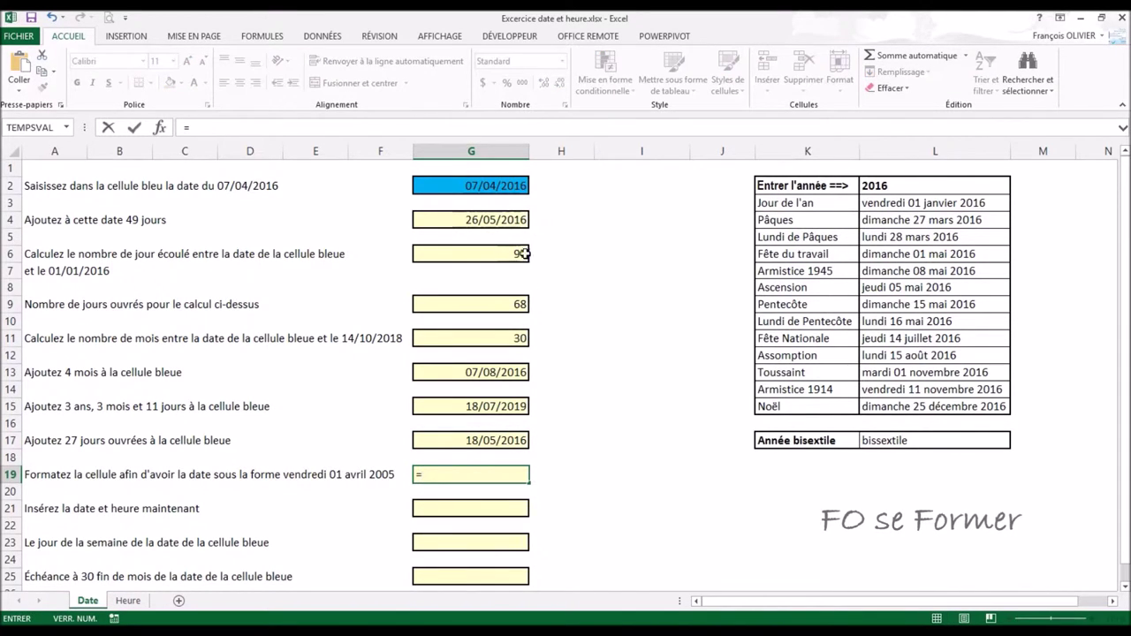
left_click(504, 188)
key("Return")
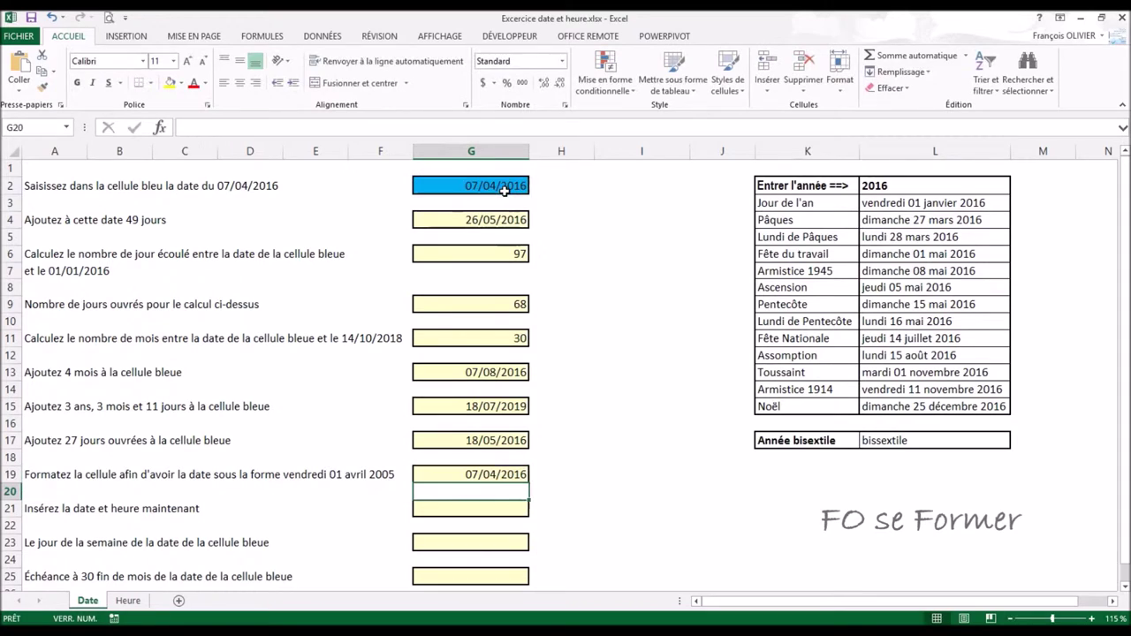
left_click(514, 475)
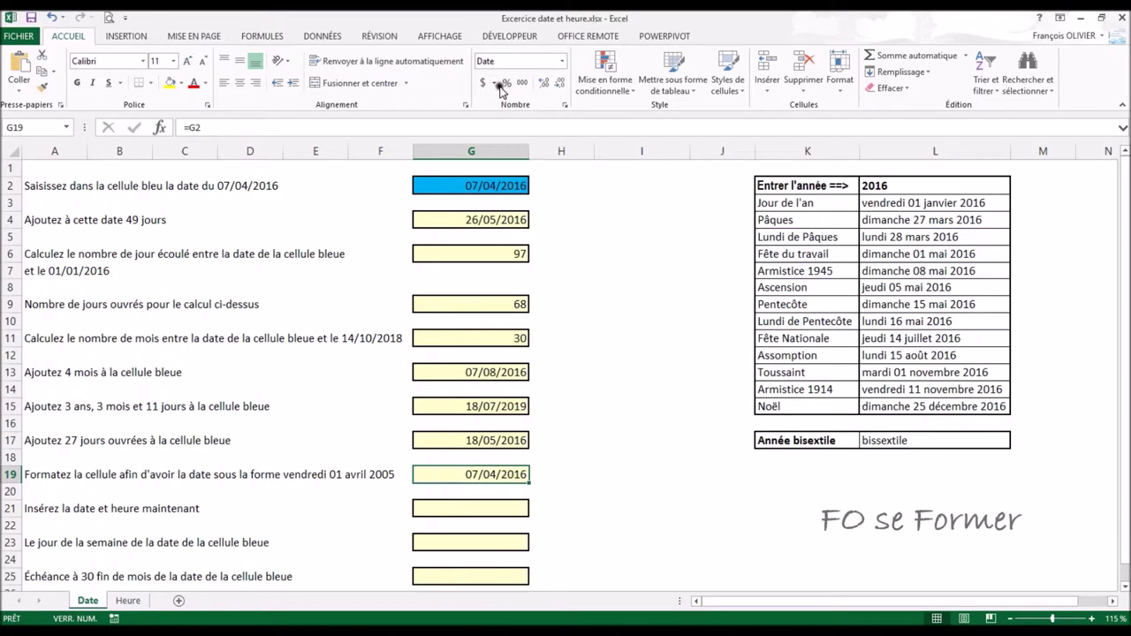
left_click(561, 61)
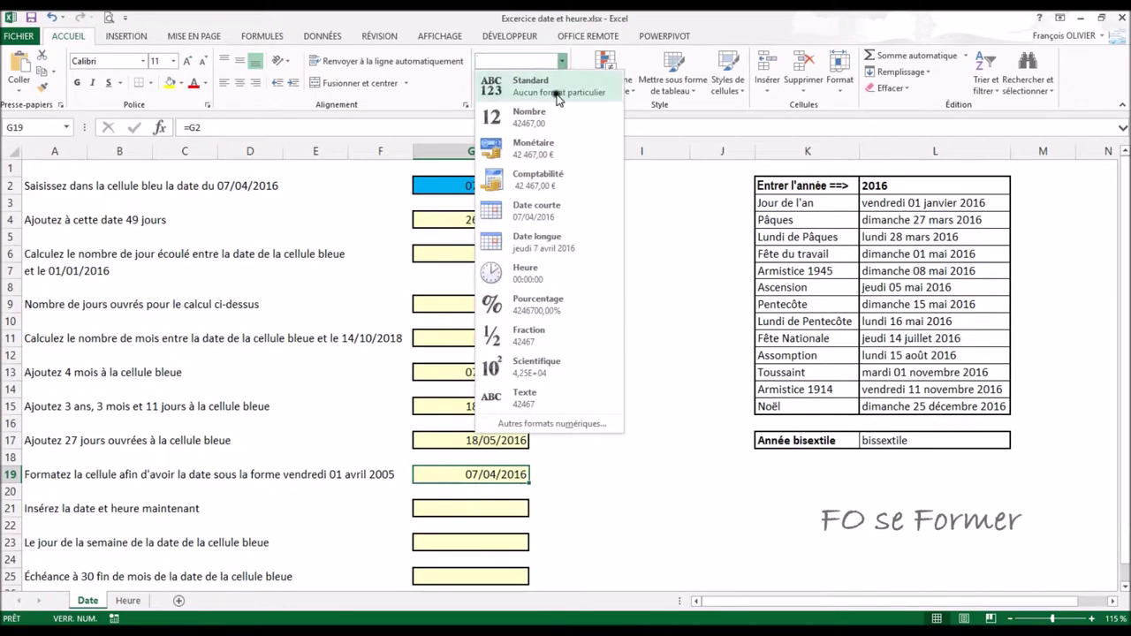
left_click(554, 250)
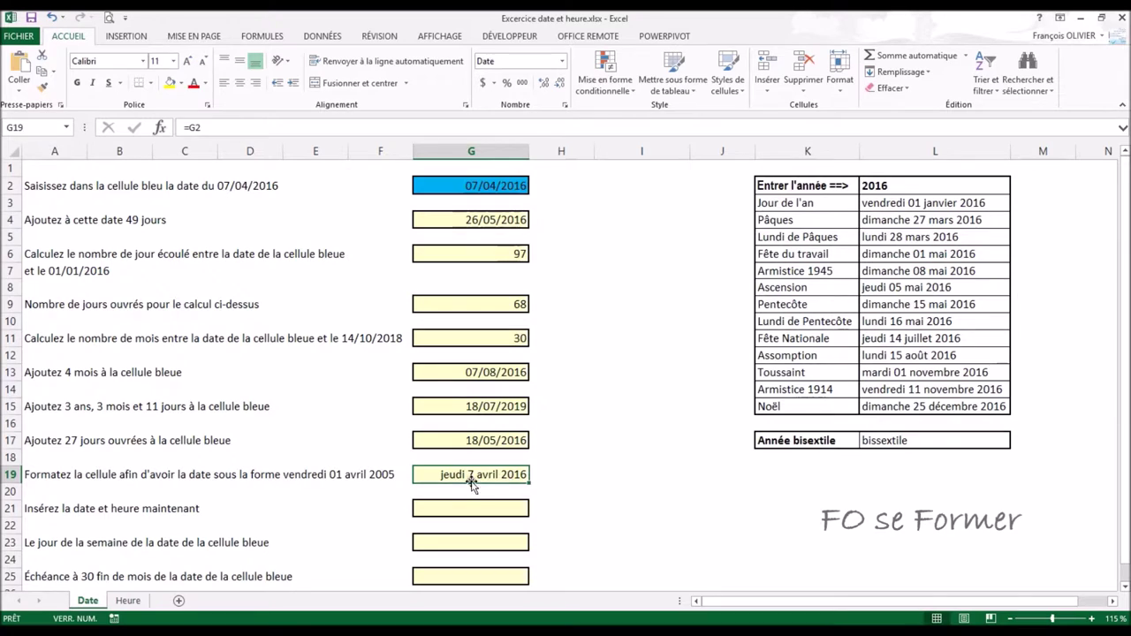
left_click(449, 510)
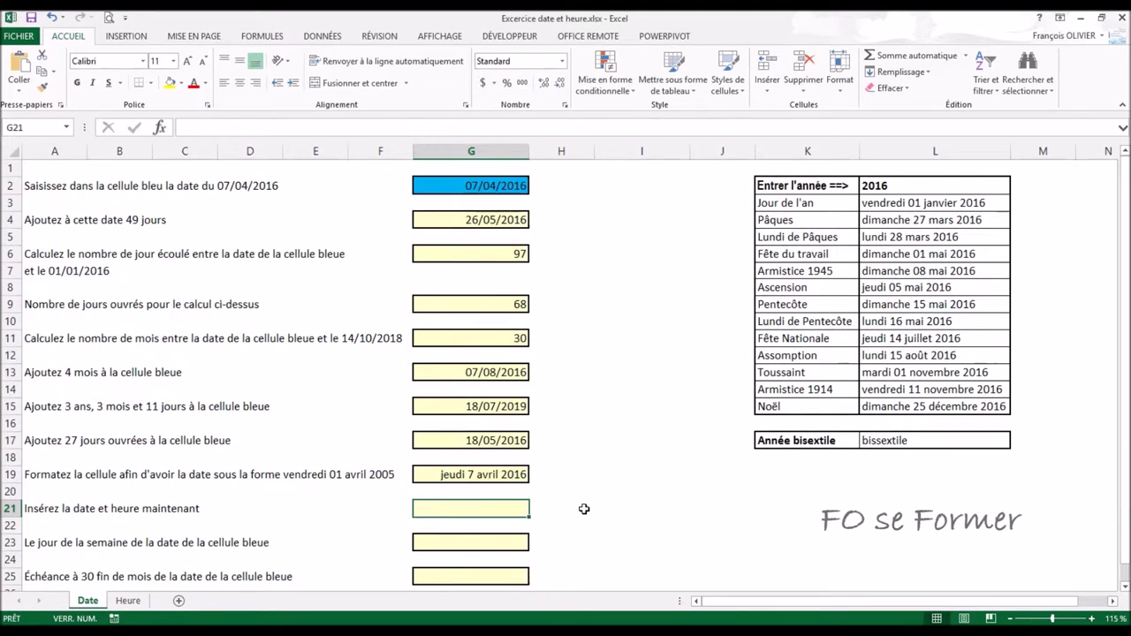
Enter =MAINTENANT() in G21 for a live date and time, 26/04/2016 16:10
type("=")
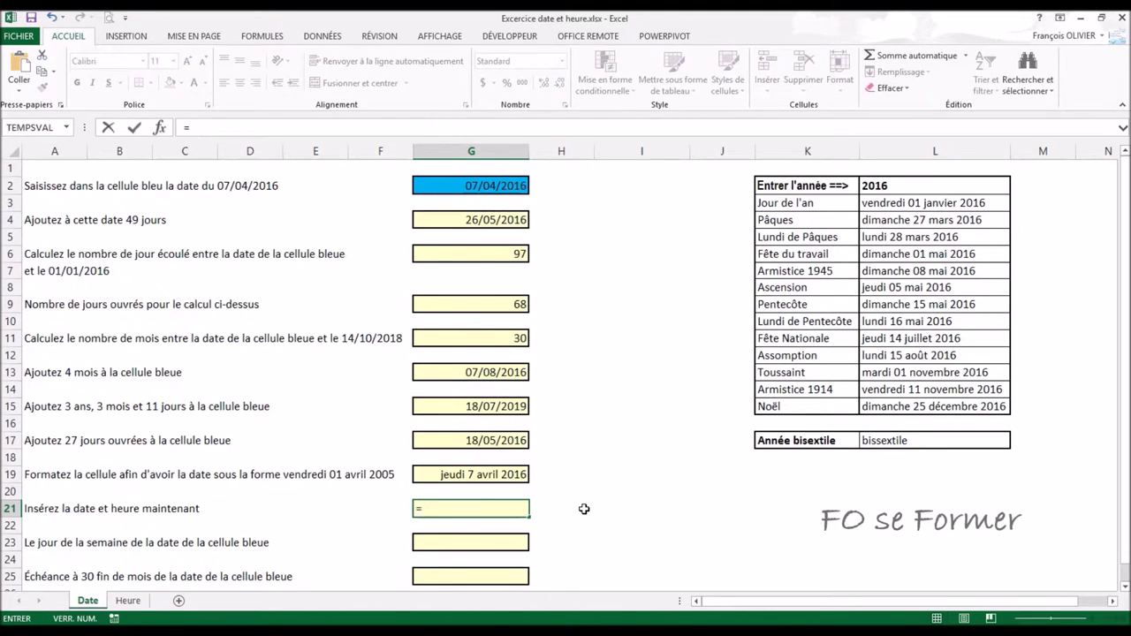
type("main")
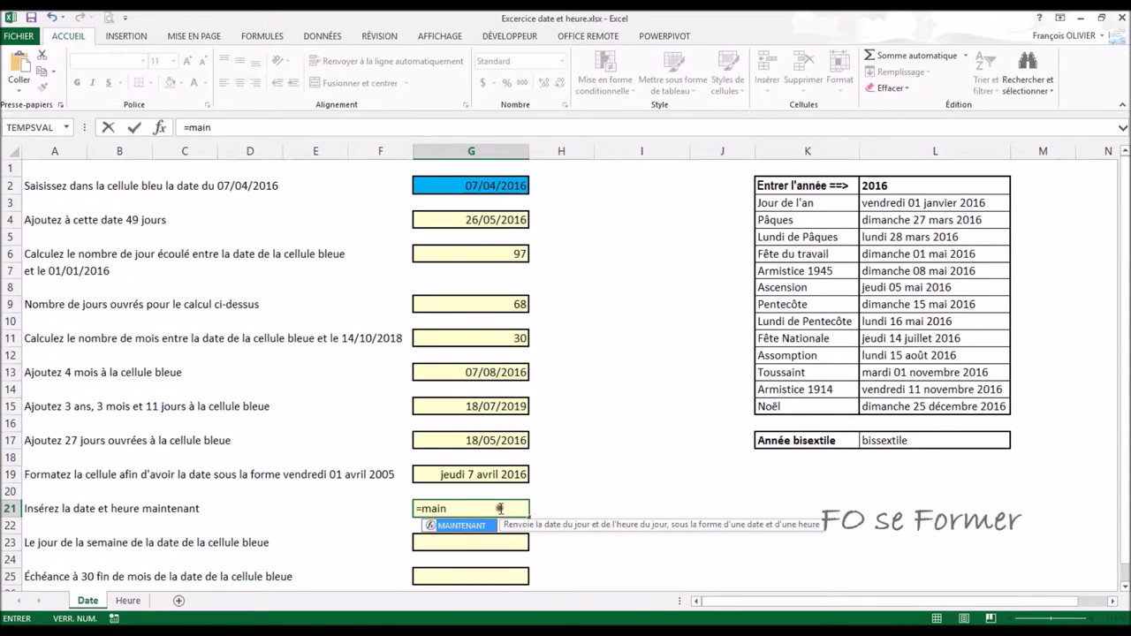
double_click(461, 527)
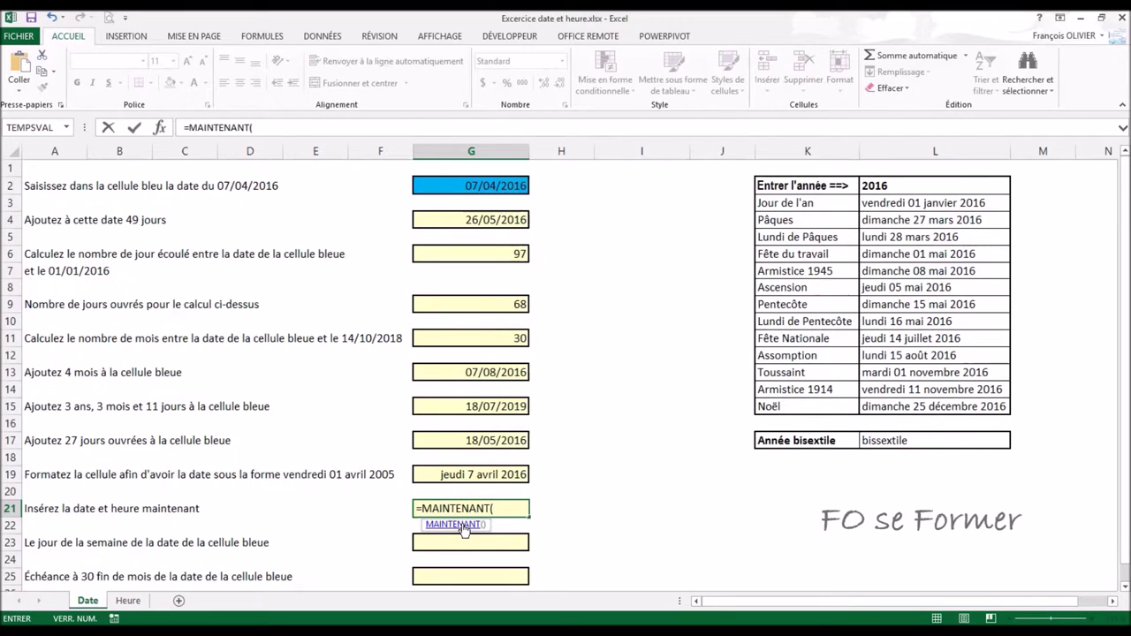
key("ctrl+Return")
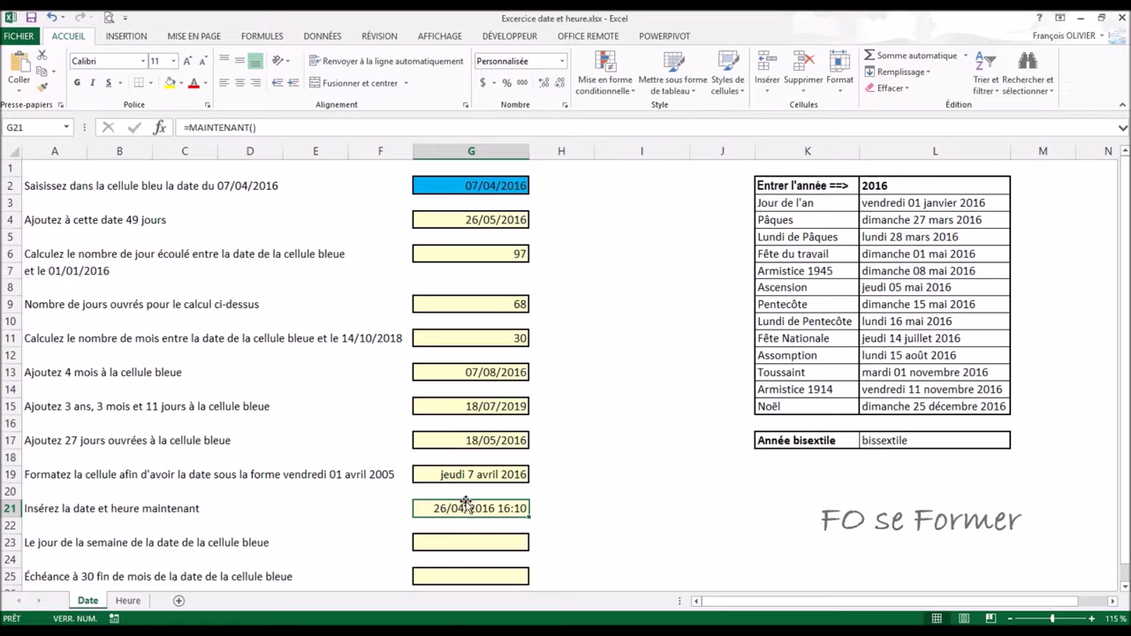
left_click(584, 507)
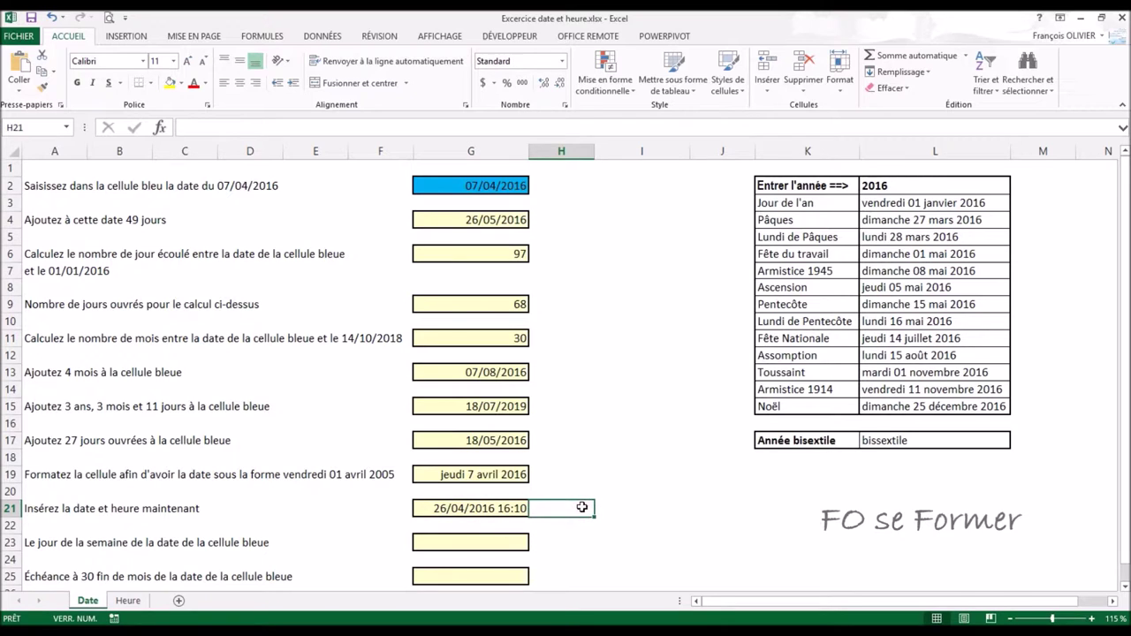
left_click(611, 508)
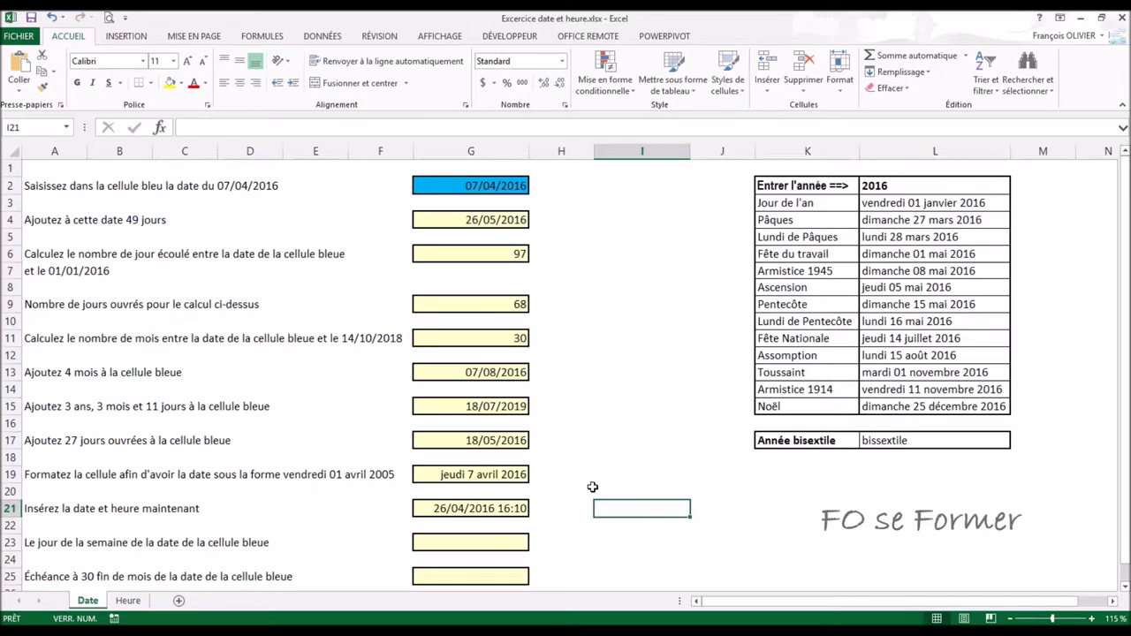
Insert a fixed 26/04/2016 16:10 timestamp in I21 and widen column I to display it
key("ctrl+semicolon")
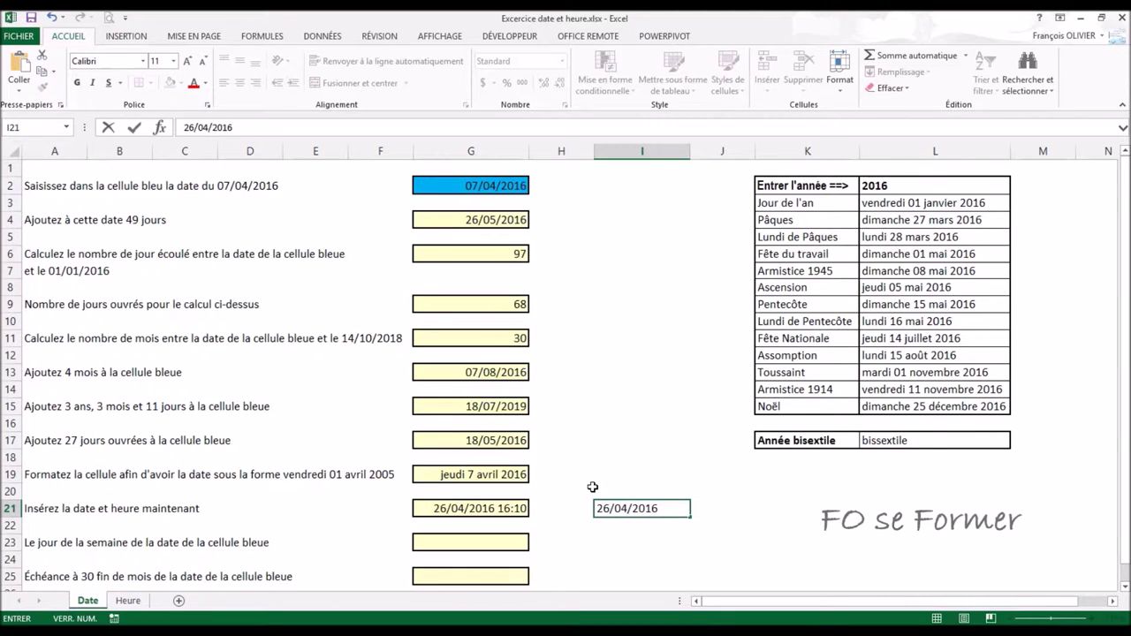
key("ctrl+shift+colon")
key("Return")
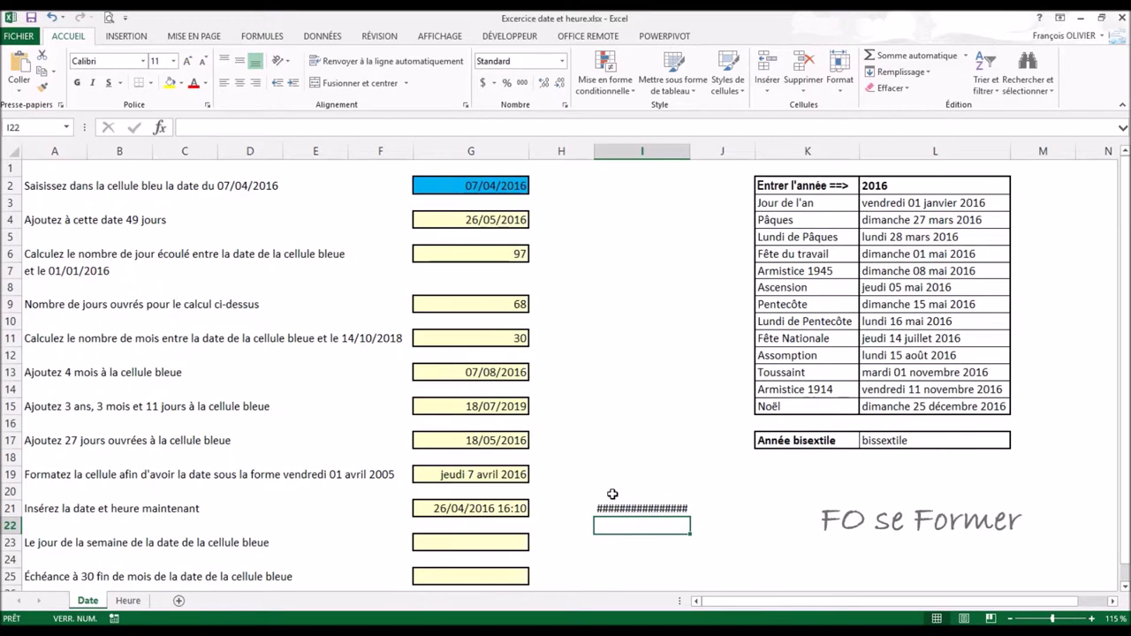
left_click(614, 508)
left_click_drag(694, 151, 704, 151)
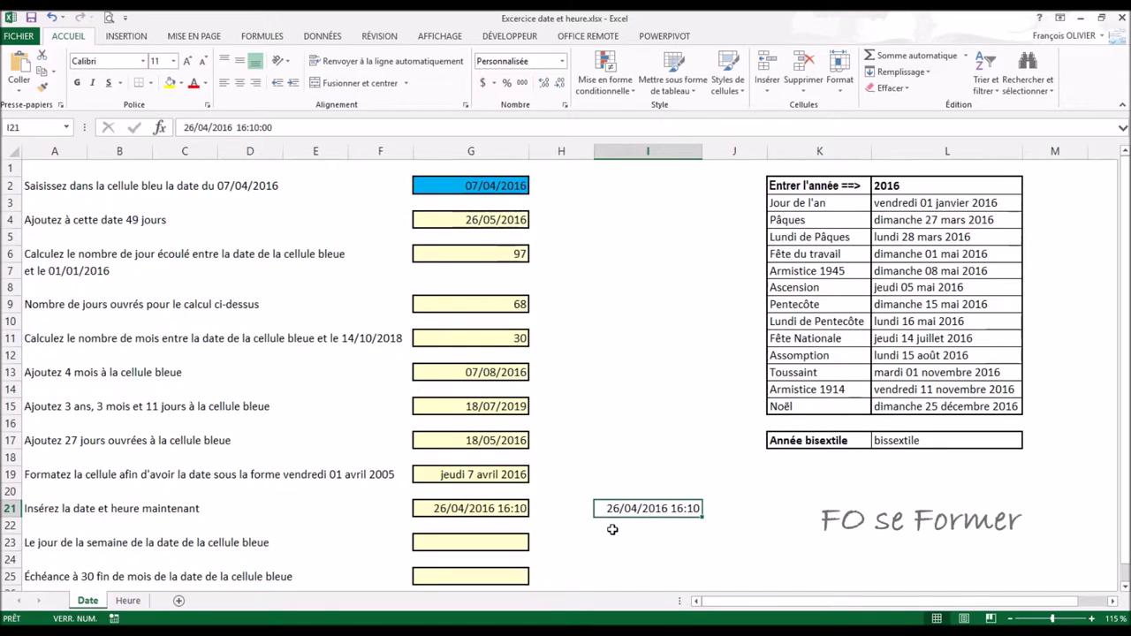
left_click(513, 528)
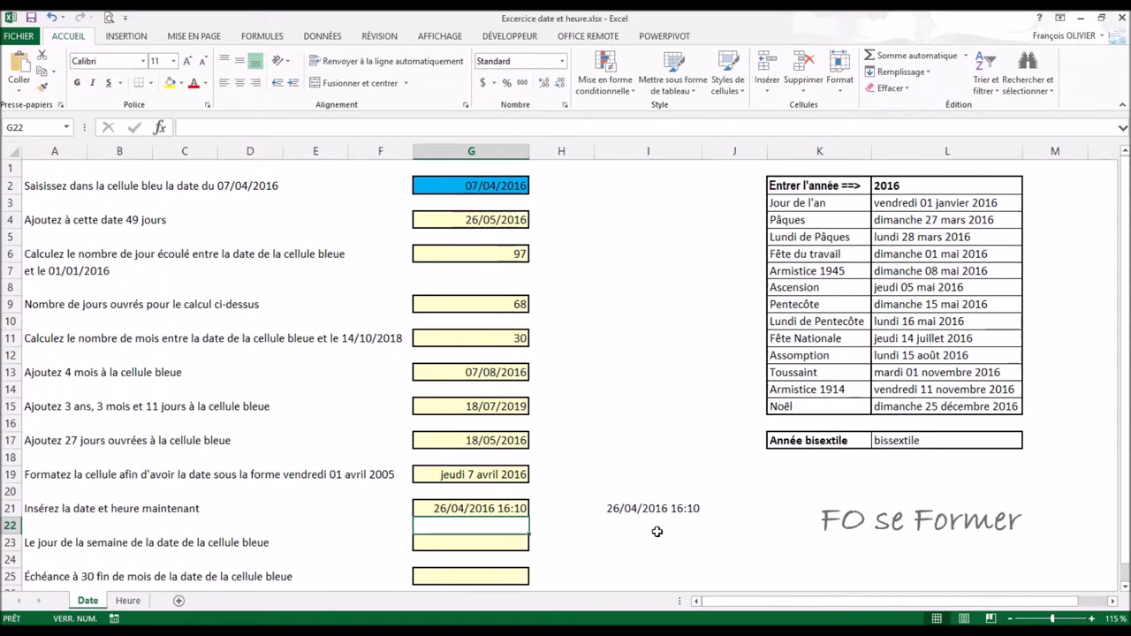
Enter =AUJOURDHUI() in G22 to show today's date, 26/04/2016
type("=aujou")
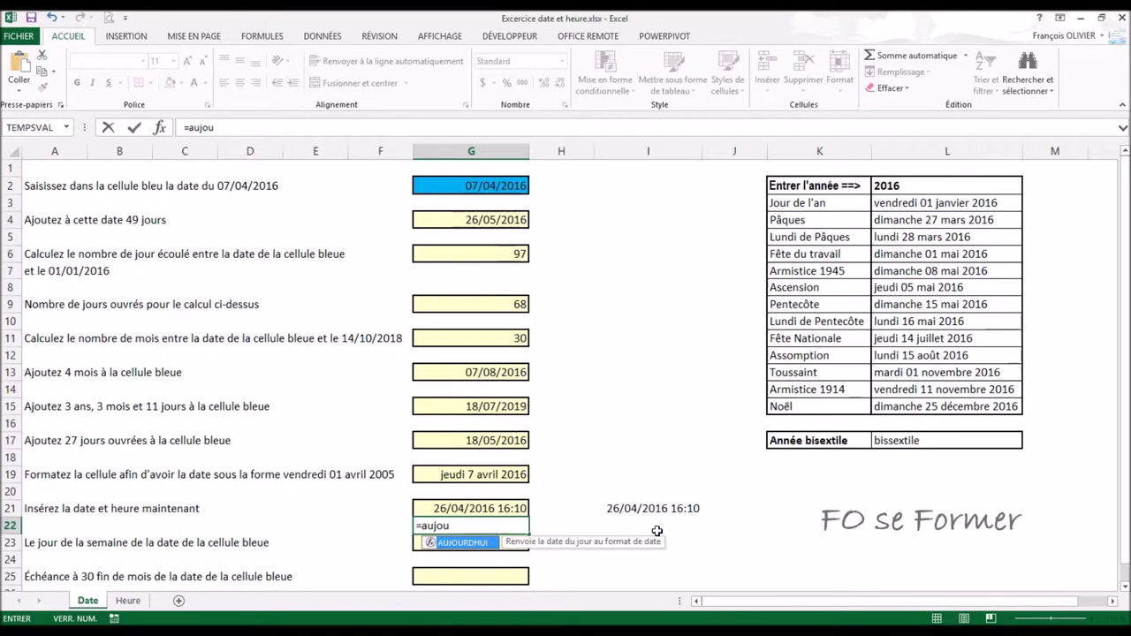
double_click(454, 542)
key("Return")
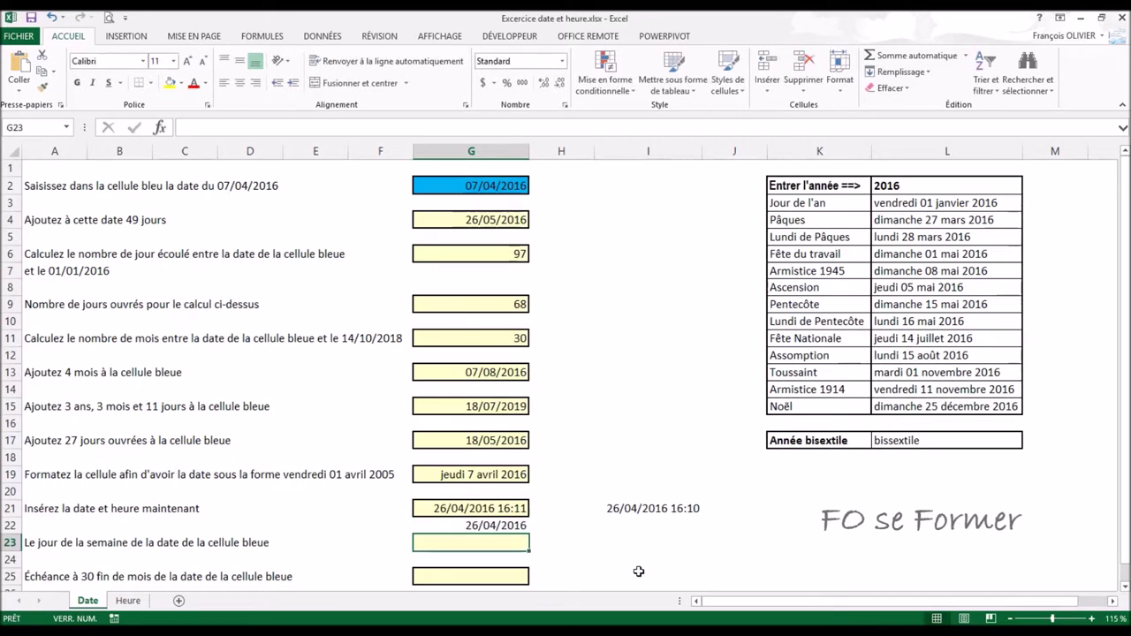
Put today's date as a fixed value, 26/04/2016, in I22 with Ctrl+;
left_click(629, 527)
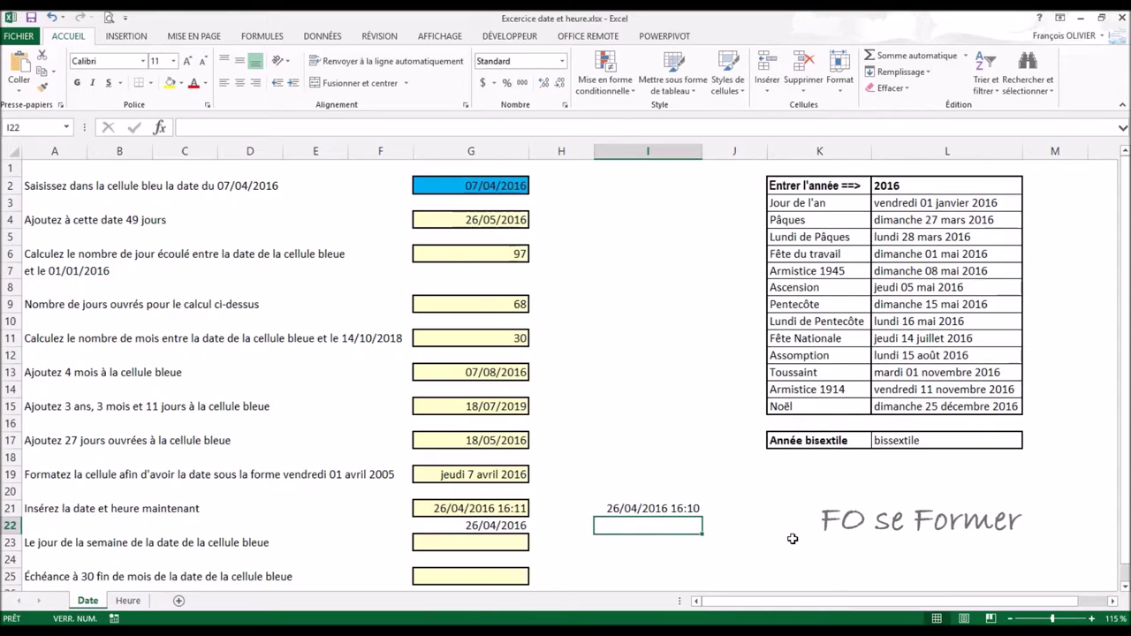
key("ctrl+semicolon")
key("Return")
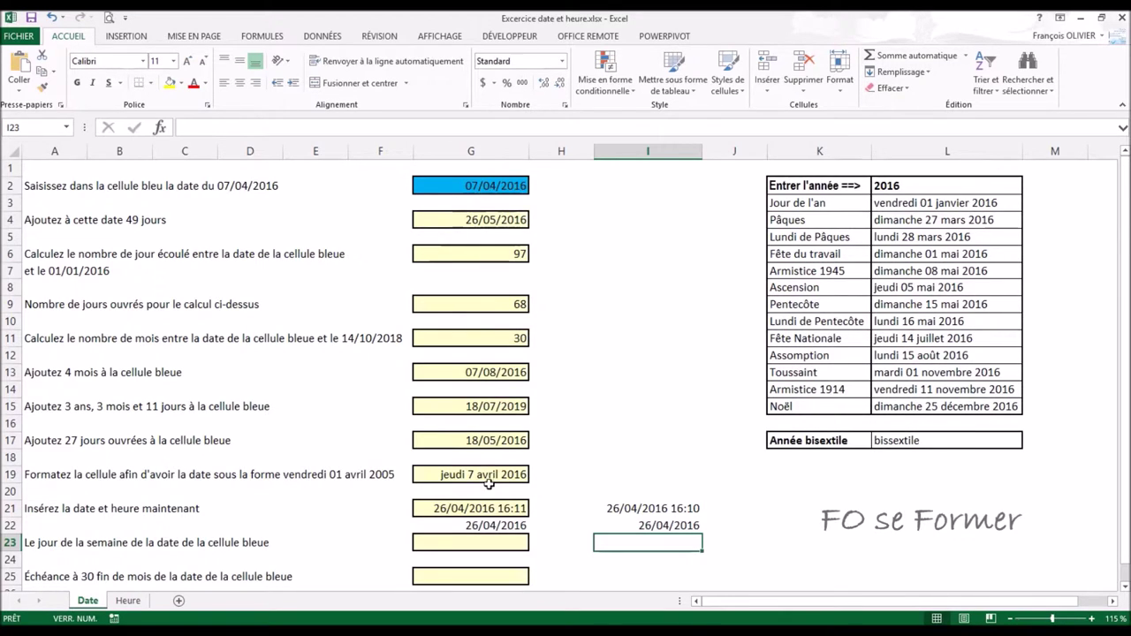
Enter =JOURSEM(G2) in G23 through its argument form, returning weekday number 5
left_click(478, 543)
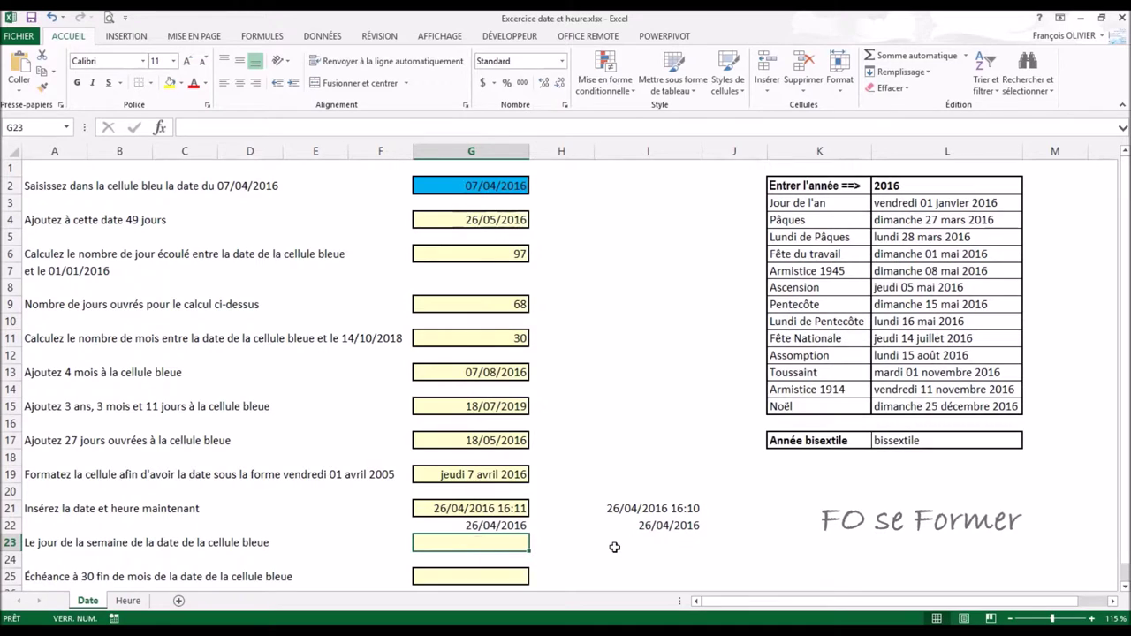
type("=j")
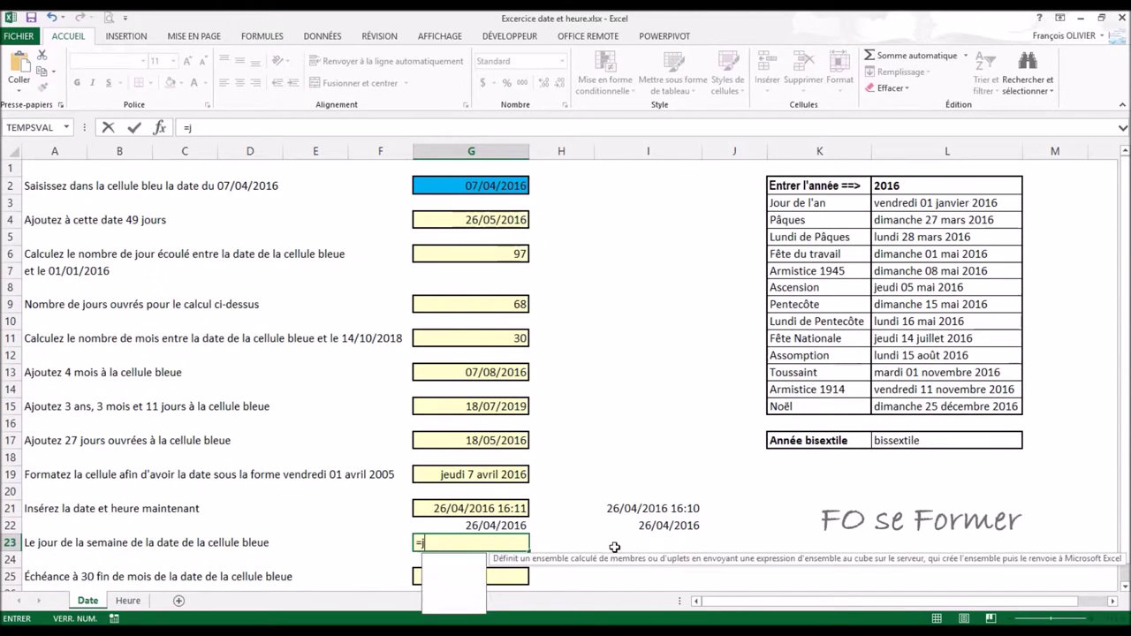
type("ours")
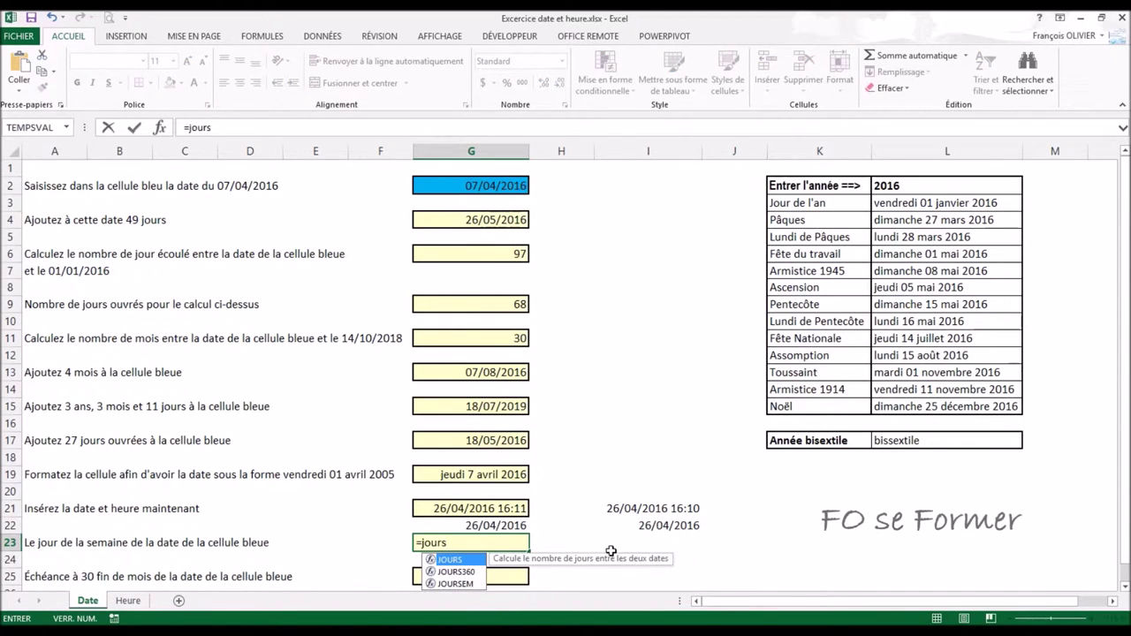
left_click(466, 584)
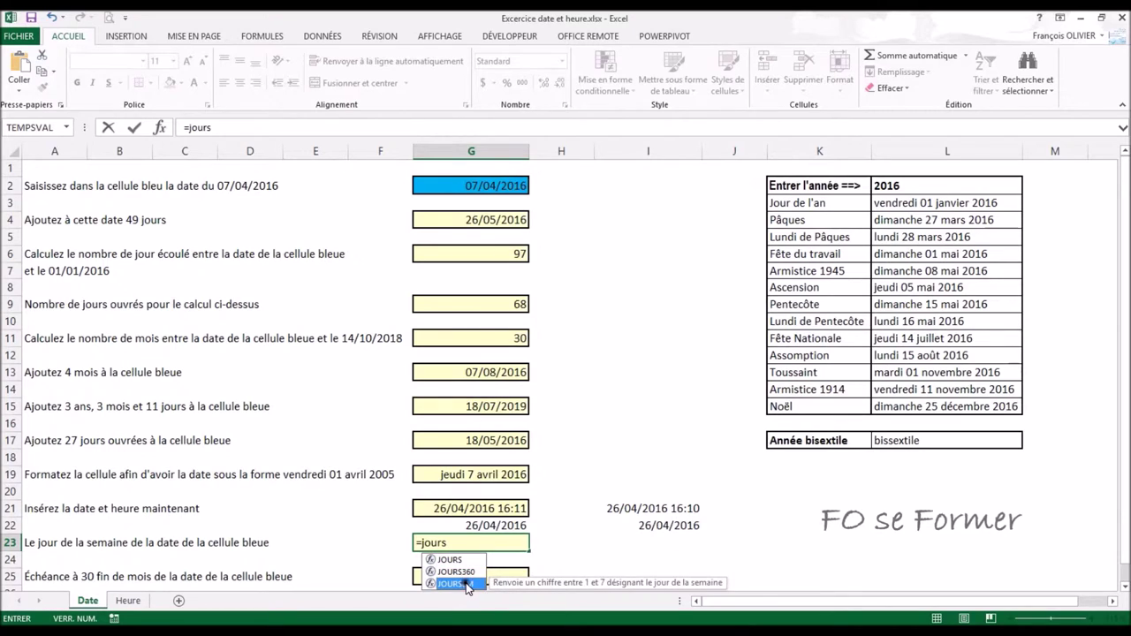
double_click(467, 584)
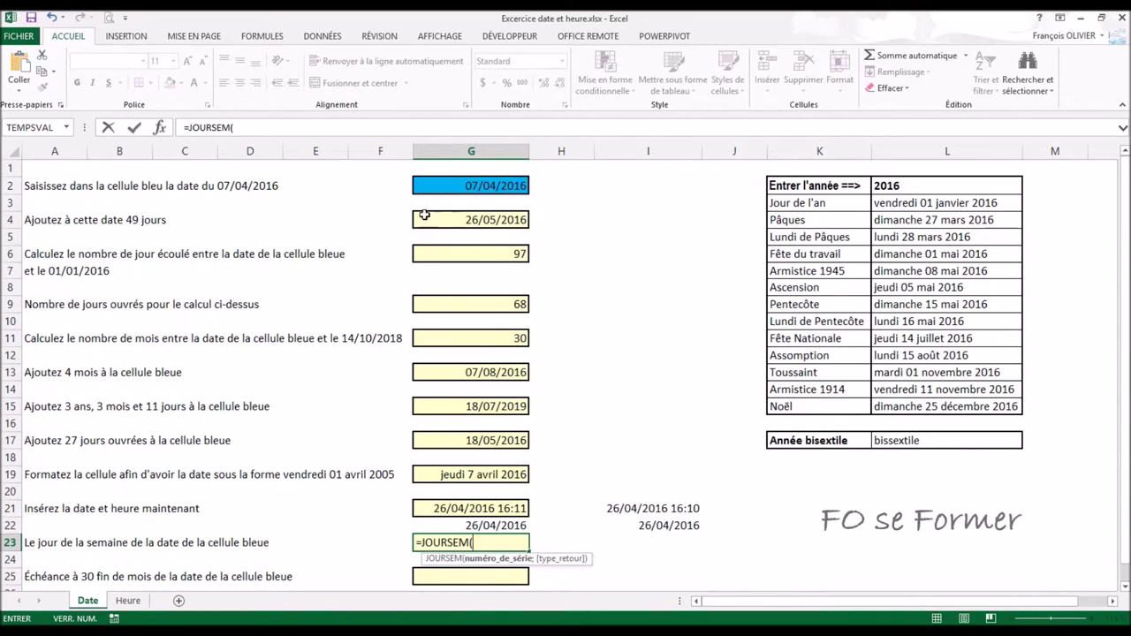
left_click(160, 127)
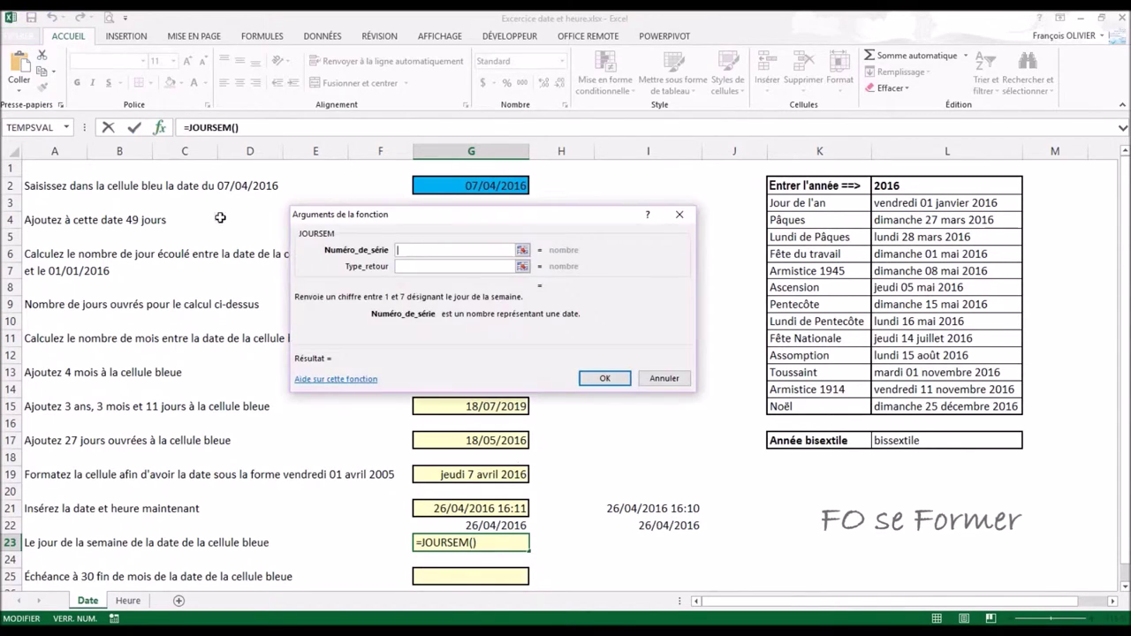
left_click_drag(564, 213, 576, 261)
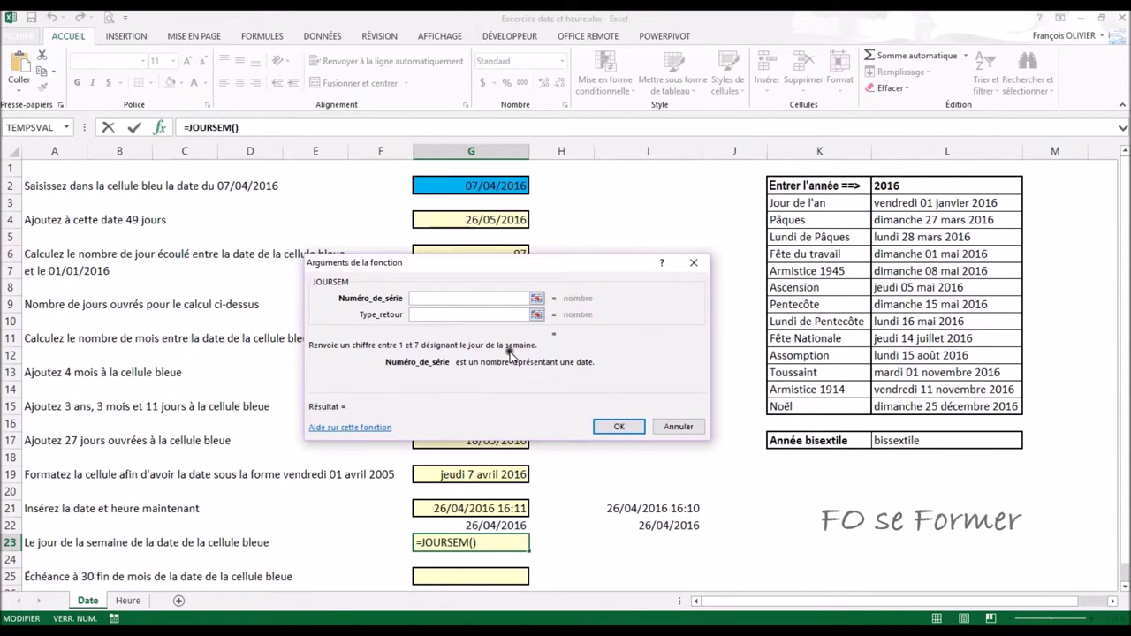
left_click(495, 188)
left_click(474, 276)
left_click(454, 314)
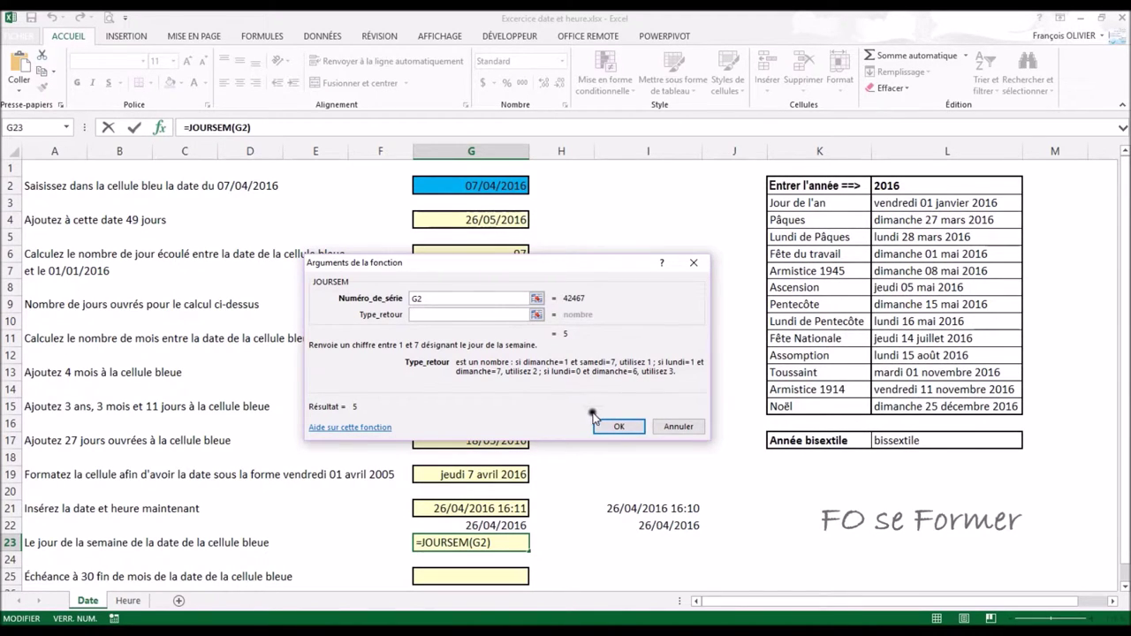
left_click(605, 438)
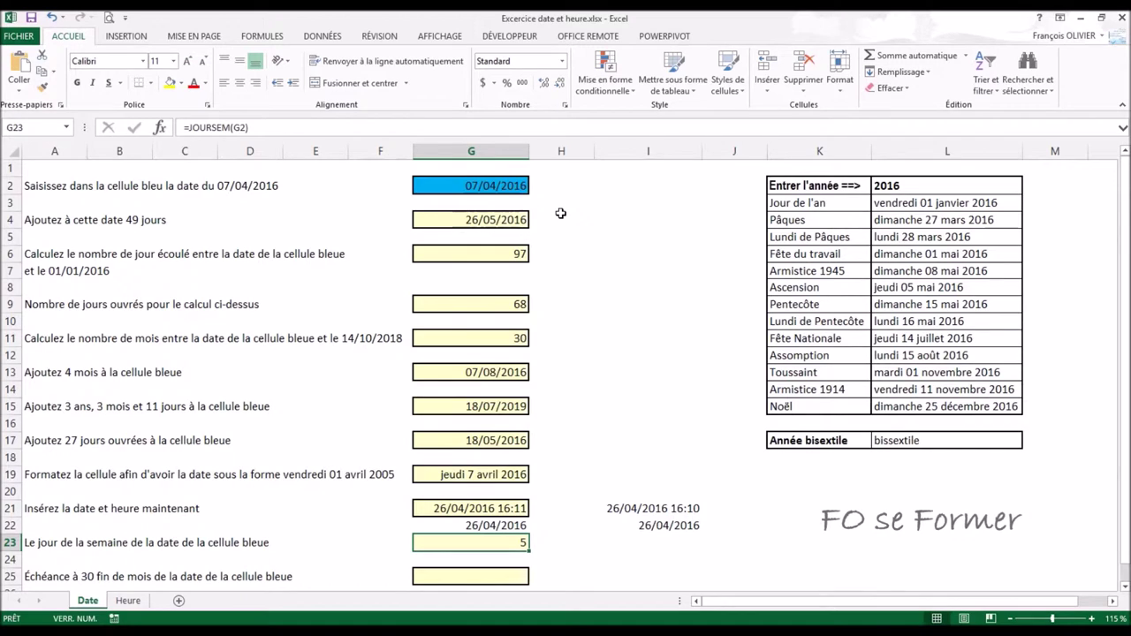
Give G23 the custom format jjjj so it displays jeudi instead of 5
left_click(563, 62)
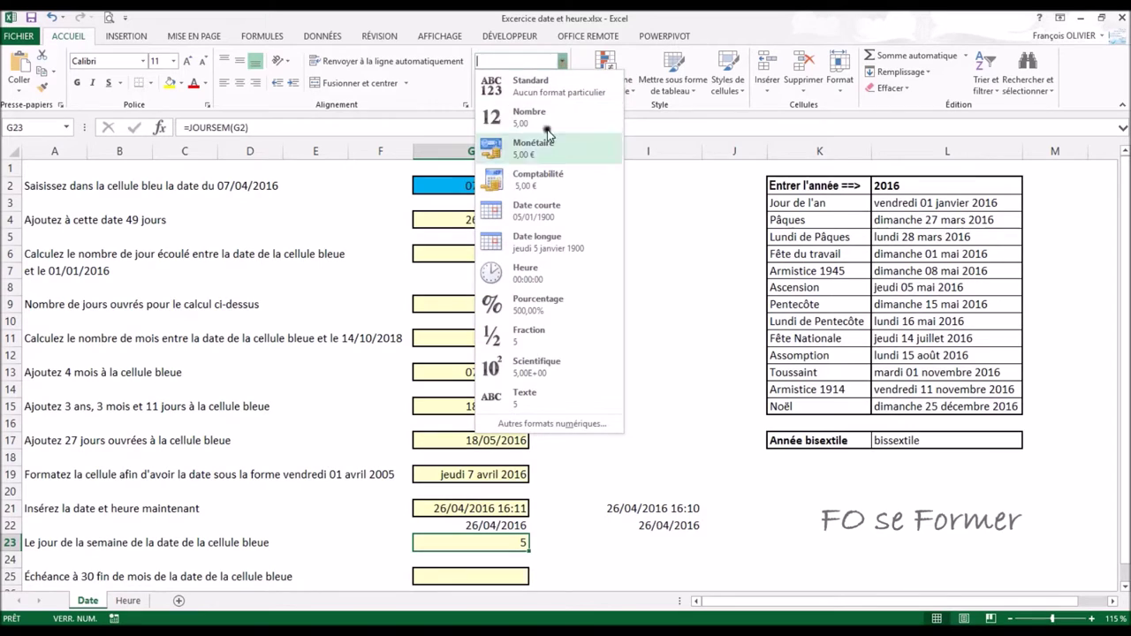
left_click(546, 425)
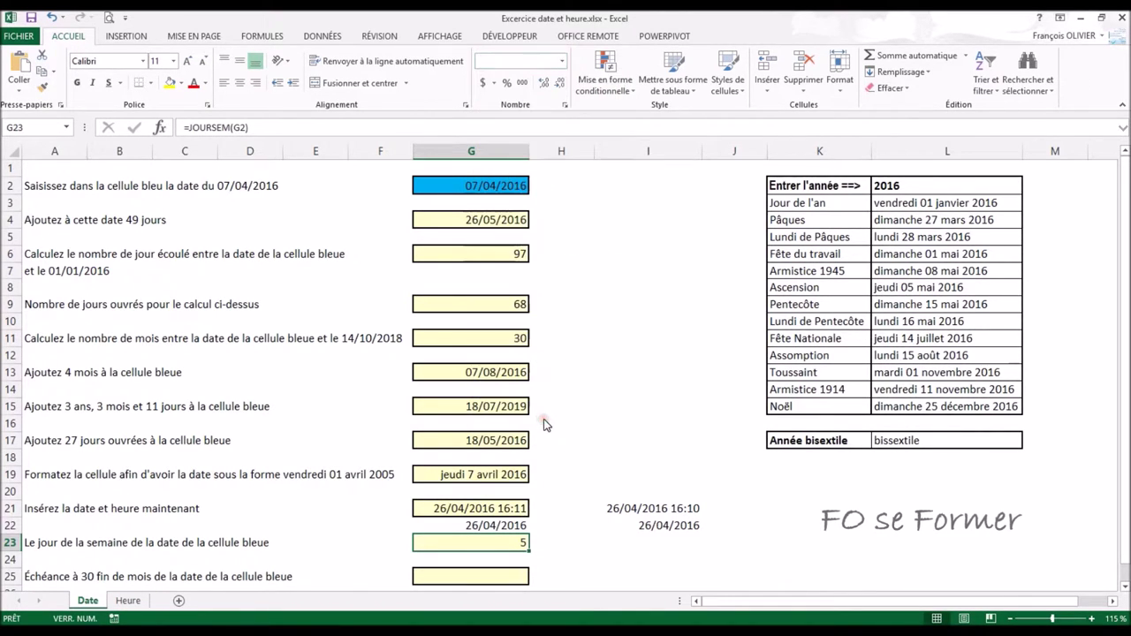
left_click_drag(501, 193, 503, 144)
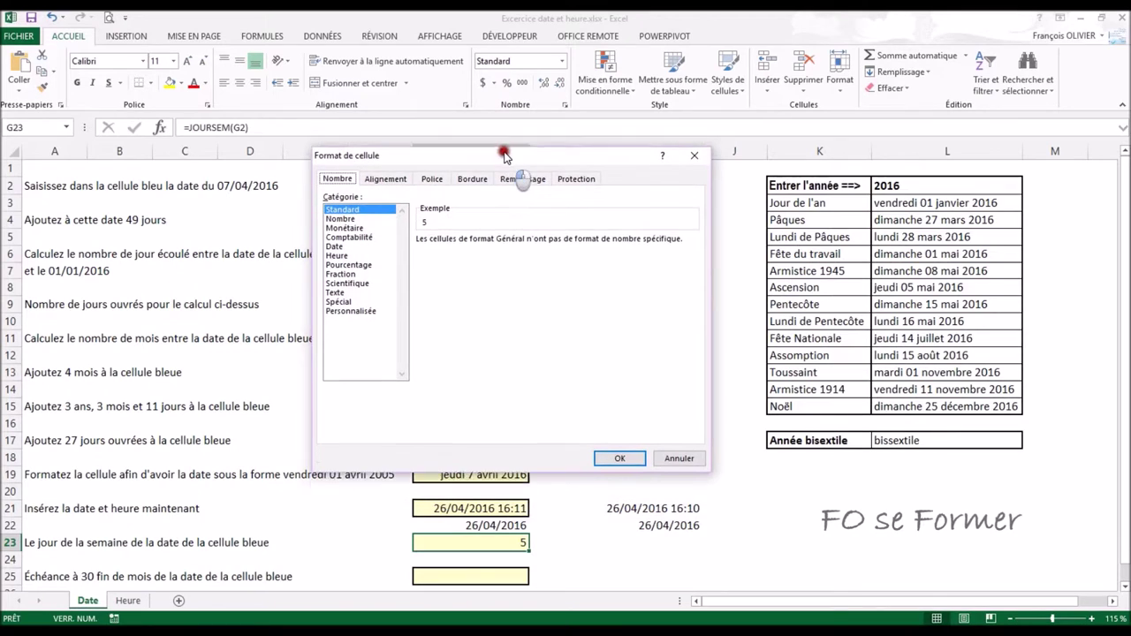
left_click(358, 301)
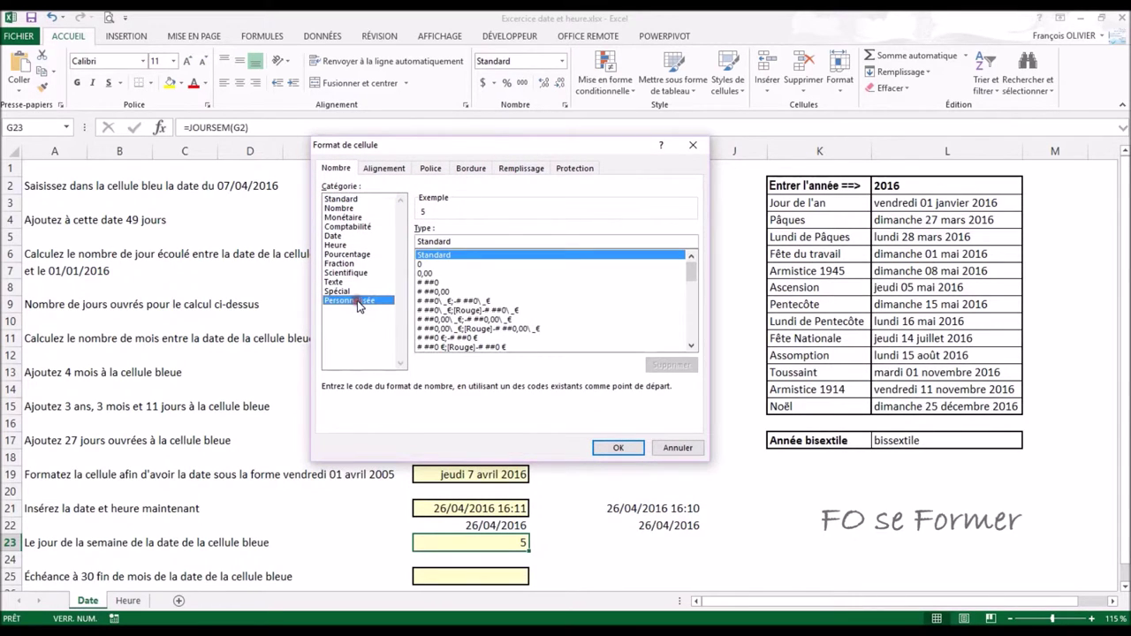
left_click_drag(693, 274, 698, 331)
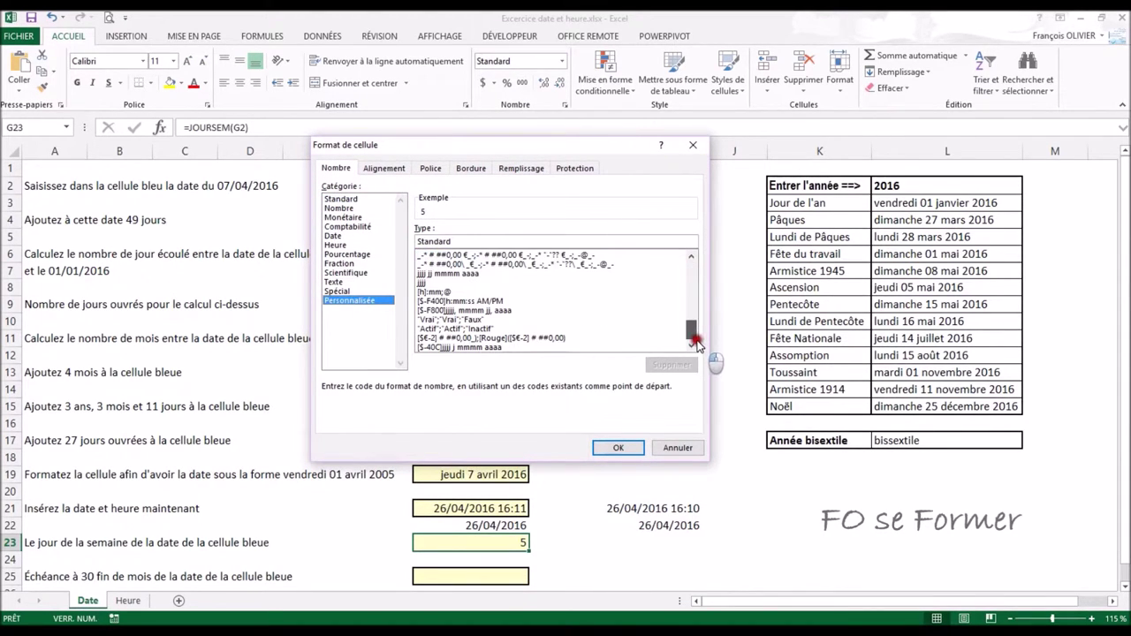
left_click(423, 283)
left_click(616, 448)
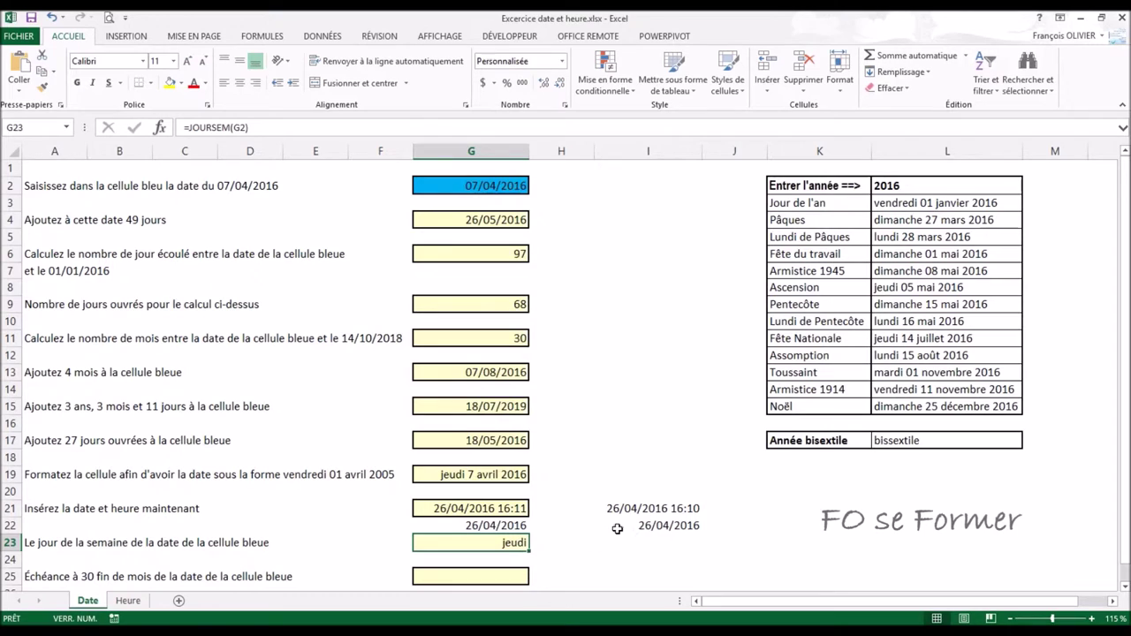
Undo the weekday formula and enter =G2 in G23 instead
key("ctrl+z")
key("ctrl+z")
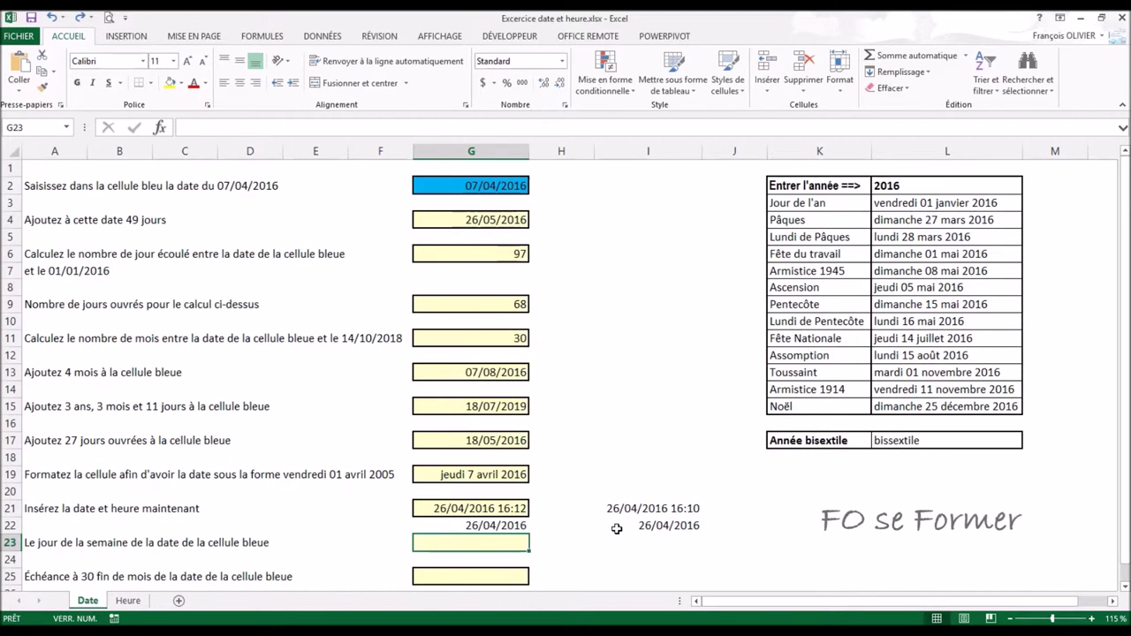
type("=")
left_click(495, 190)
key("Return")
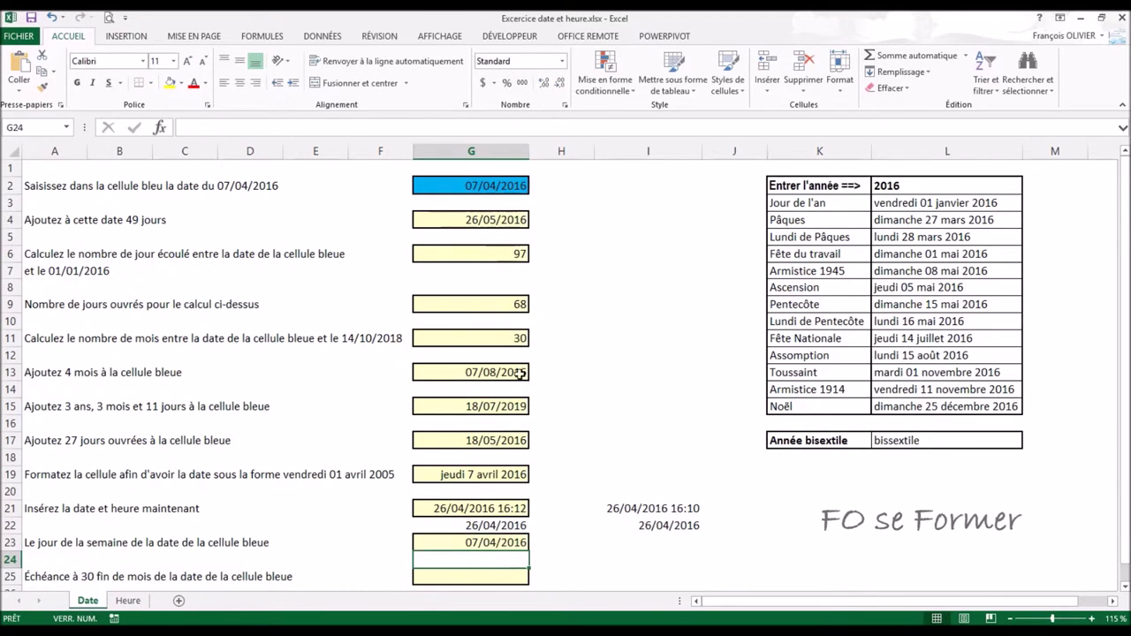
left_click(500, 541)
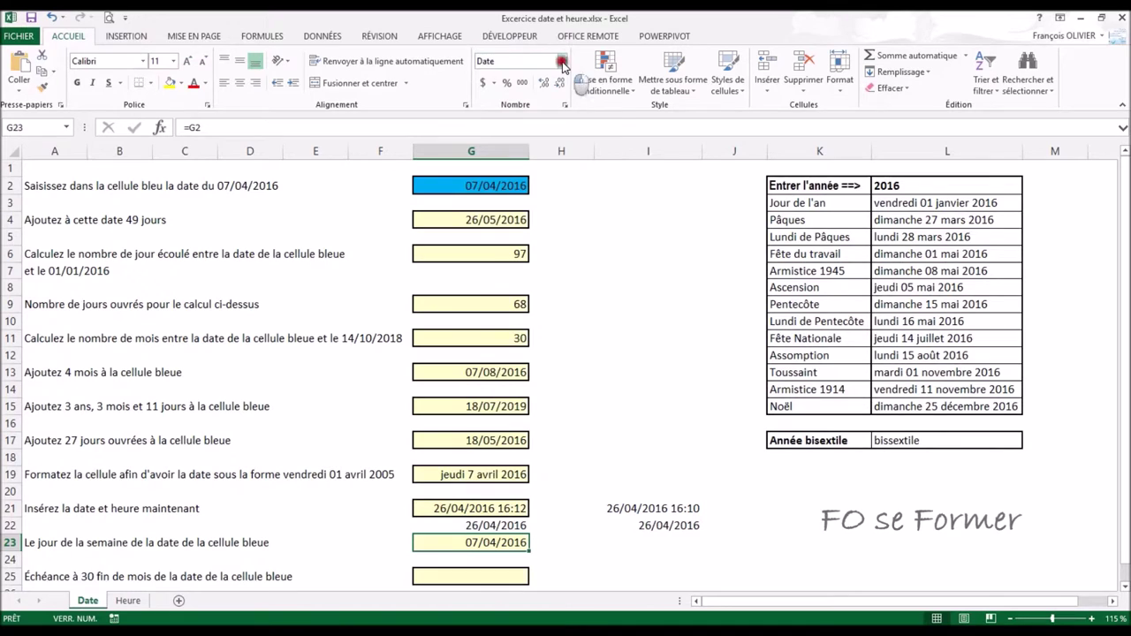
Format G23 with the custom jjjj code so it shows the day name jeudi
left_click(560, 62)
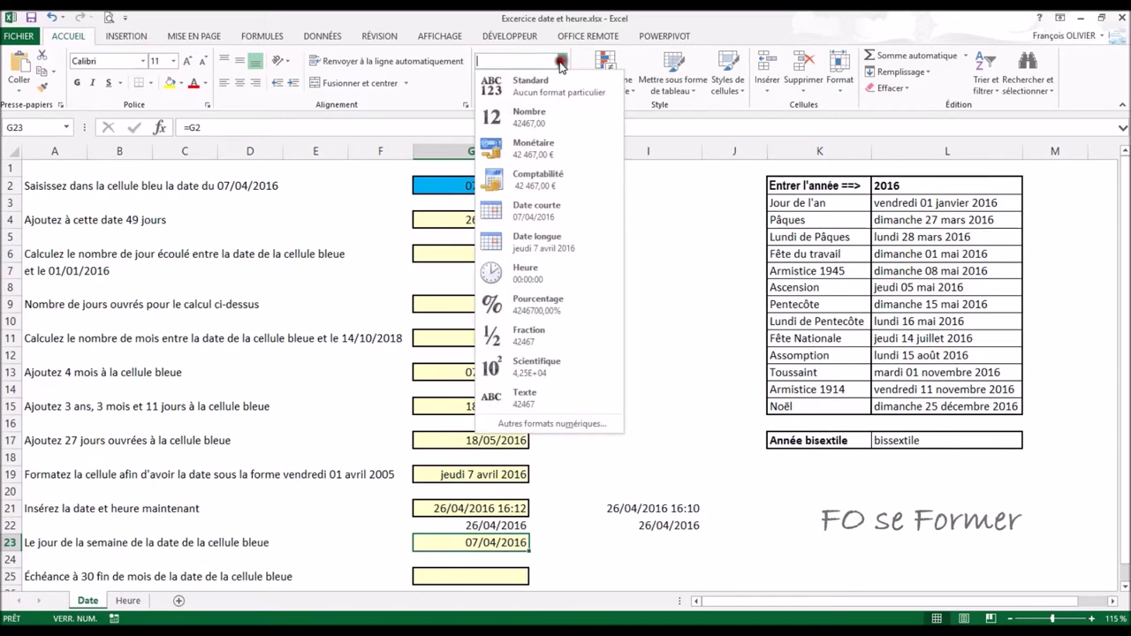
left_click(519, 426)
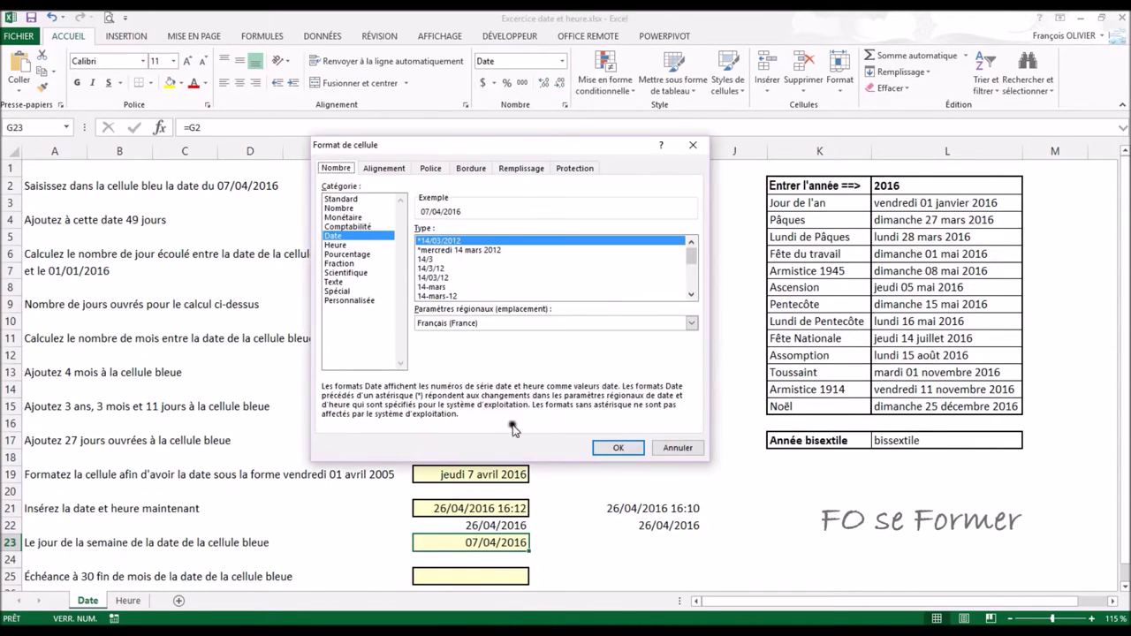
left_click(344, 301)
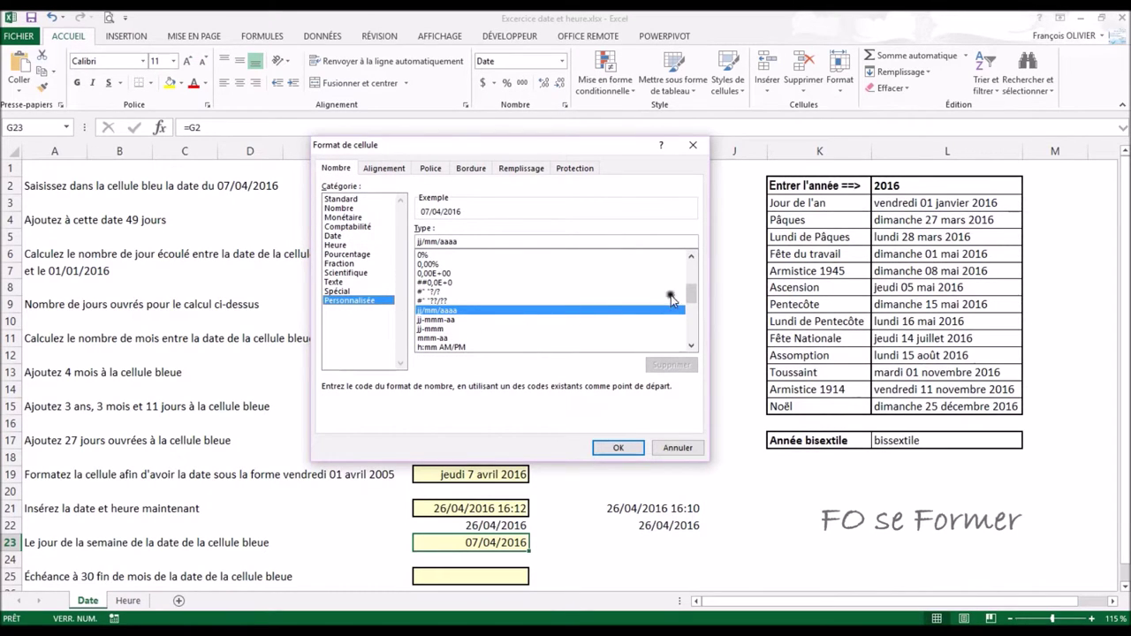
left_click_drag(692, 292, 697, 329)
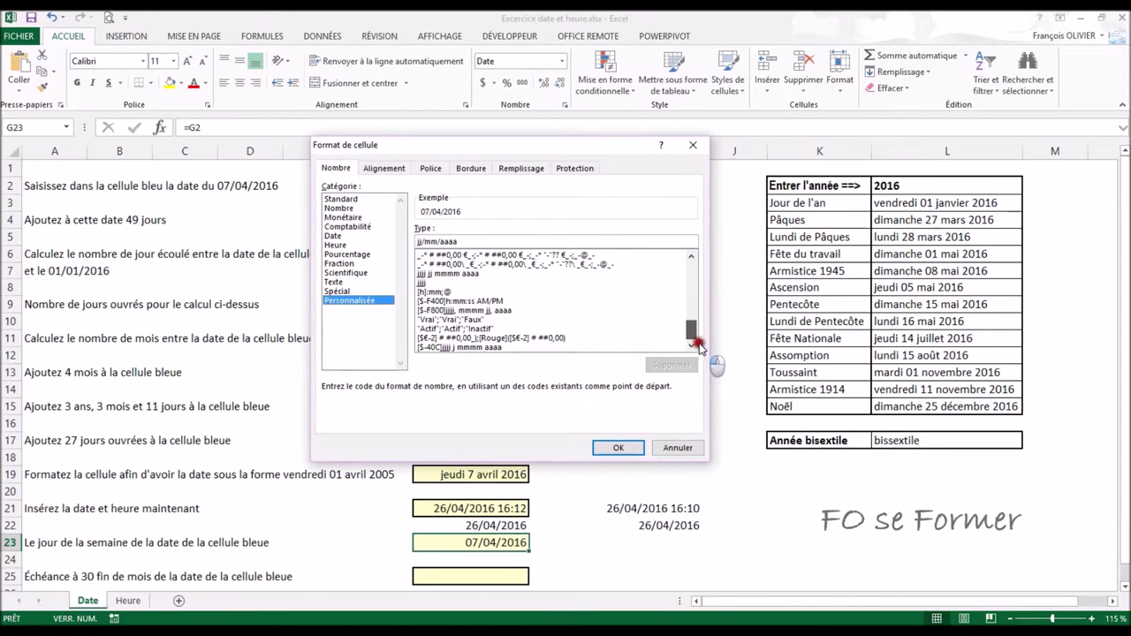
left_click(424, 275)
left_click(425, 283)
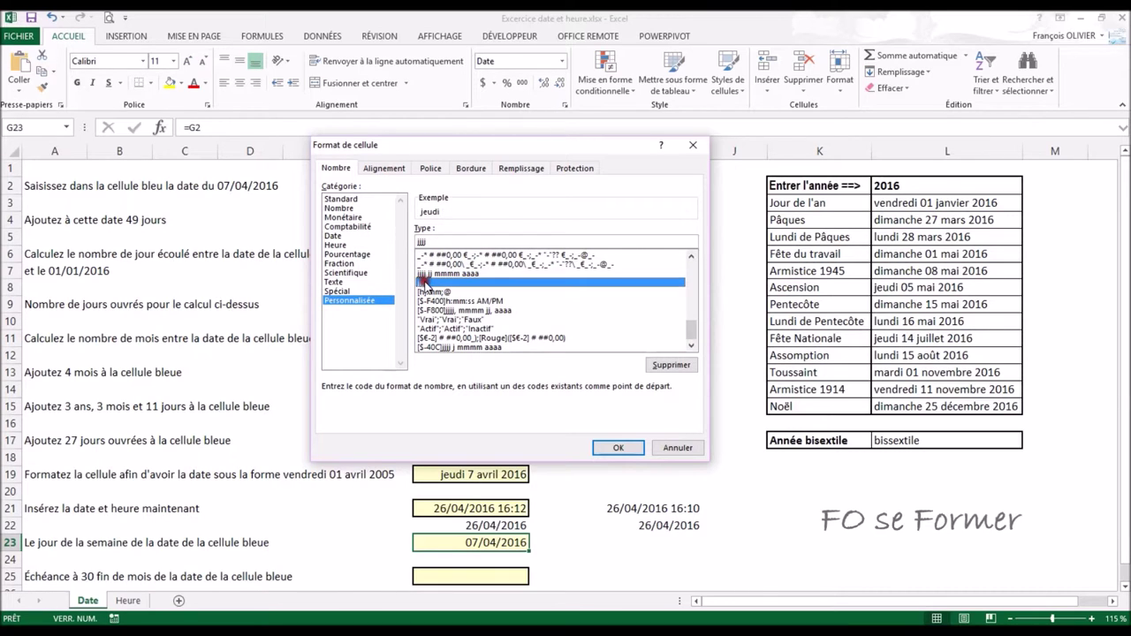
left_click(620, 448)
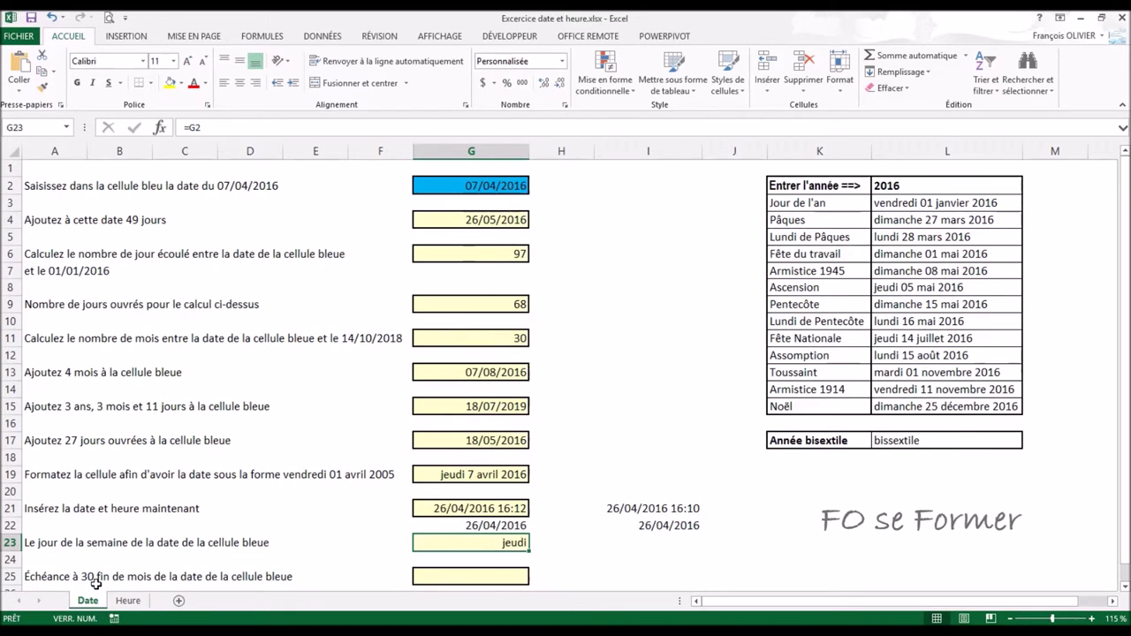
left_click(474, 582)
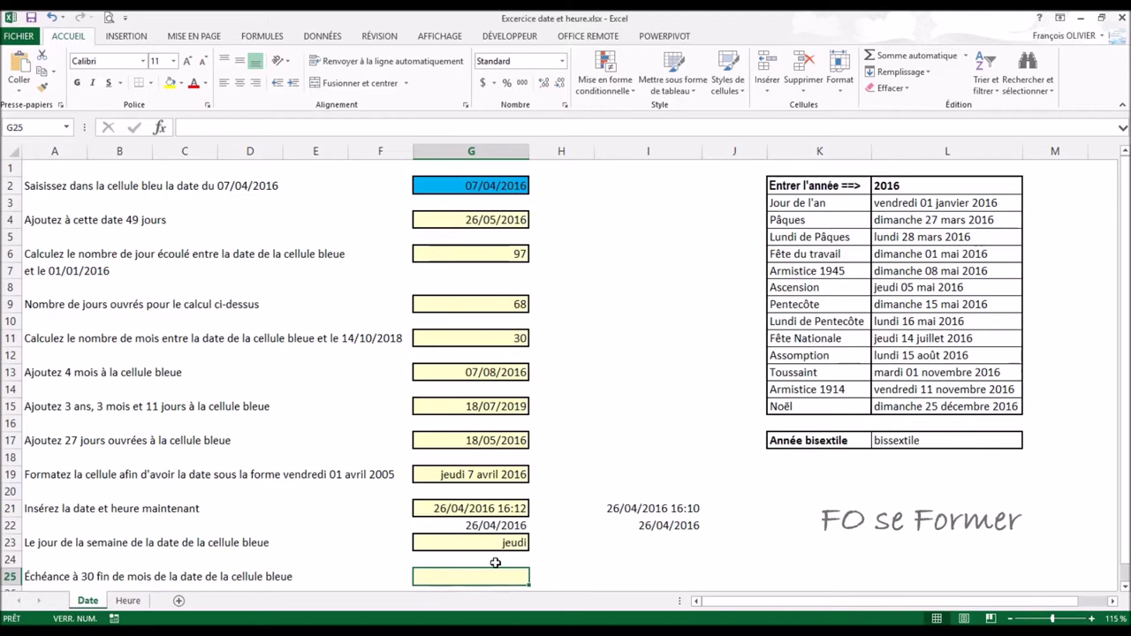
Enter =FIN.MOIS(G2;1) in G25 via the function arguments dialog, giving 42521
type("=")
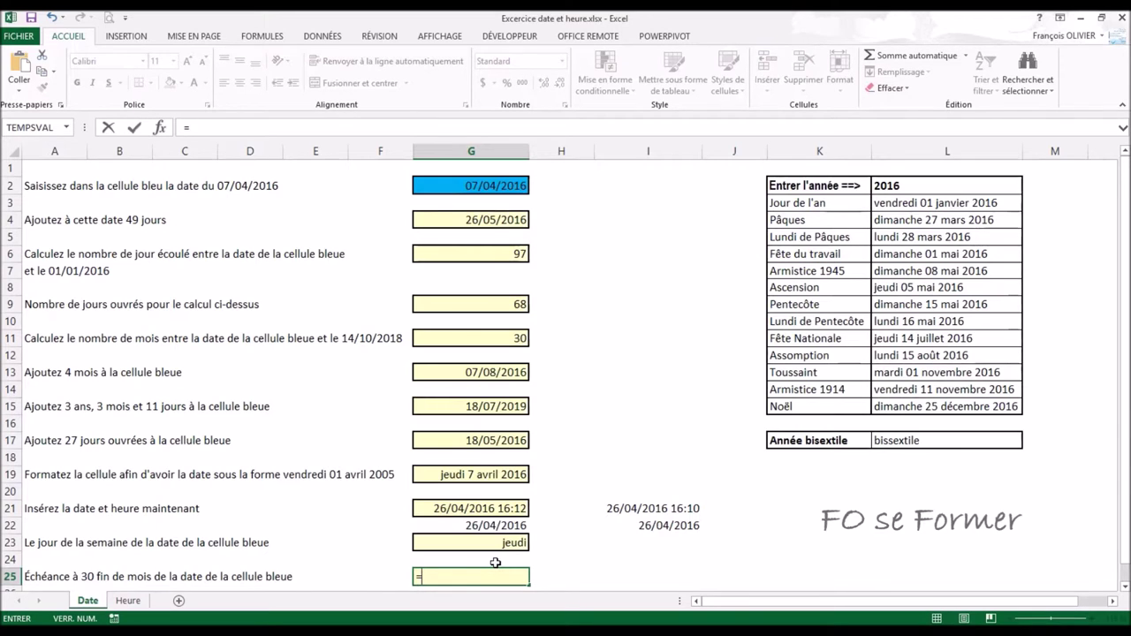
type("fi")
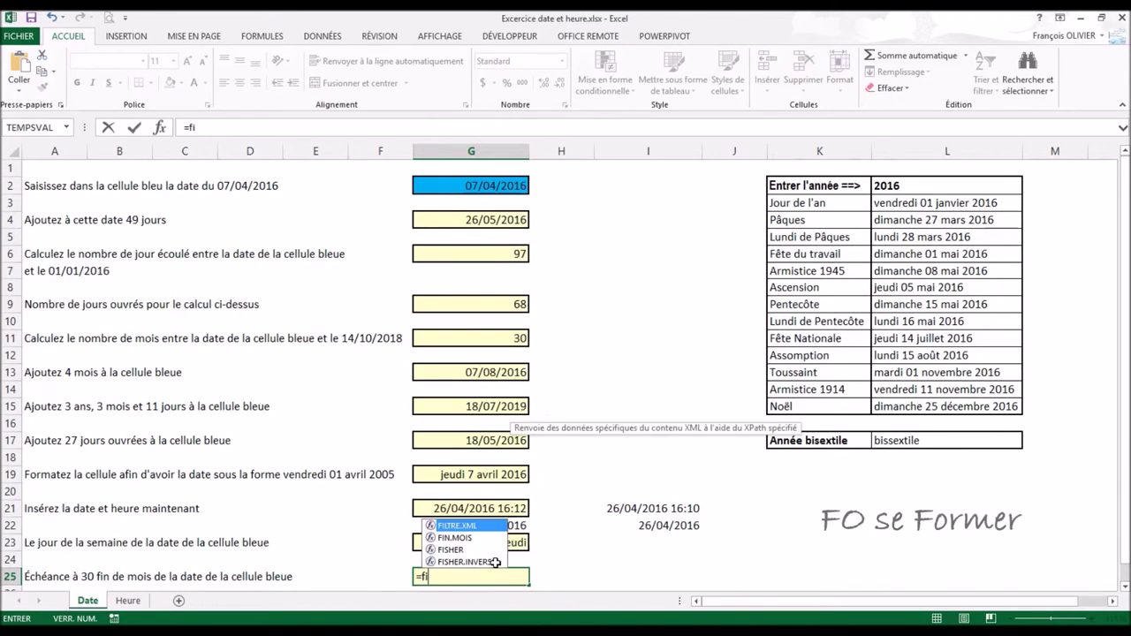
type("n")
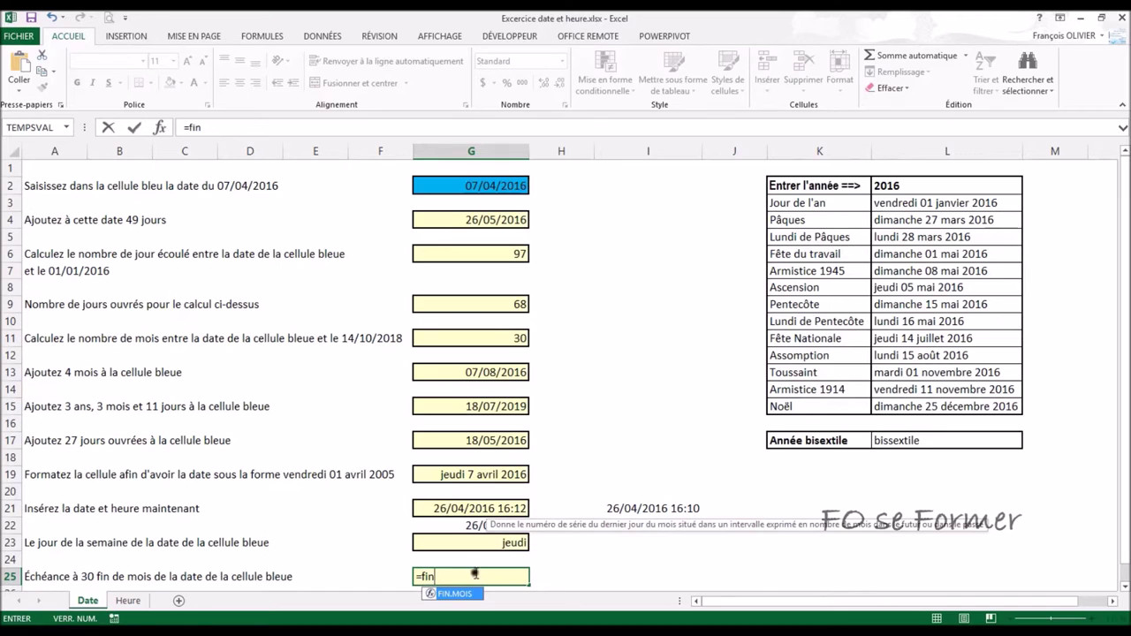
double_click(465, 593)
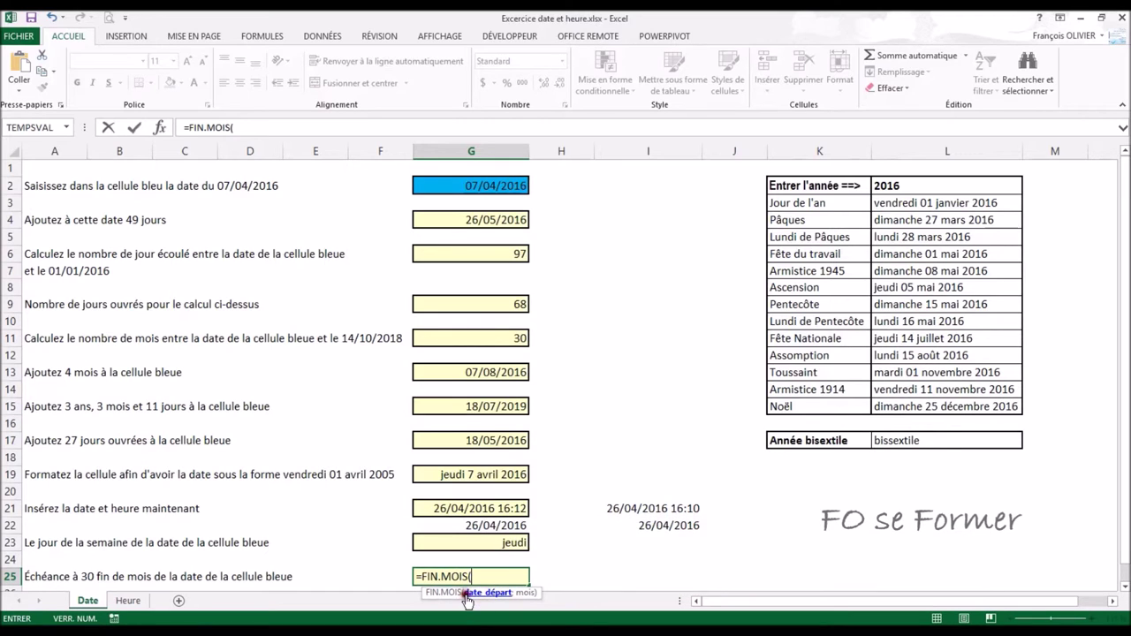
left_click(159, 129)
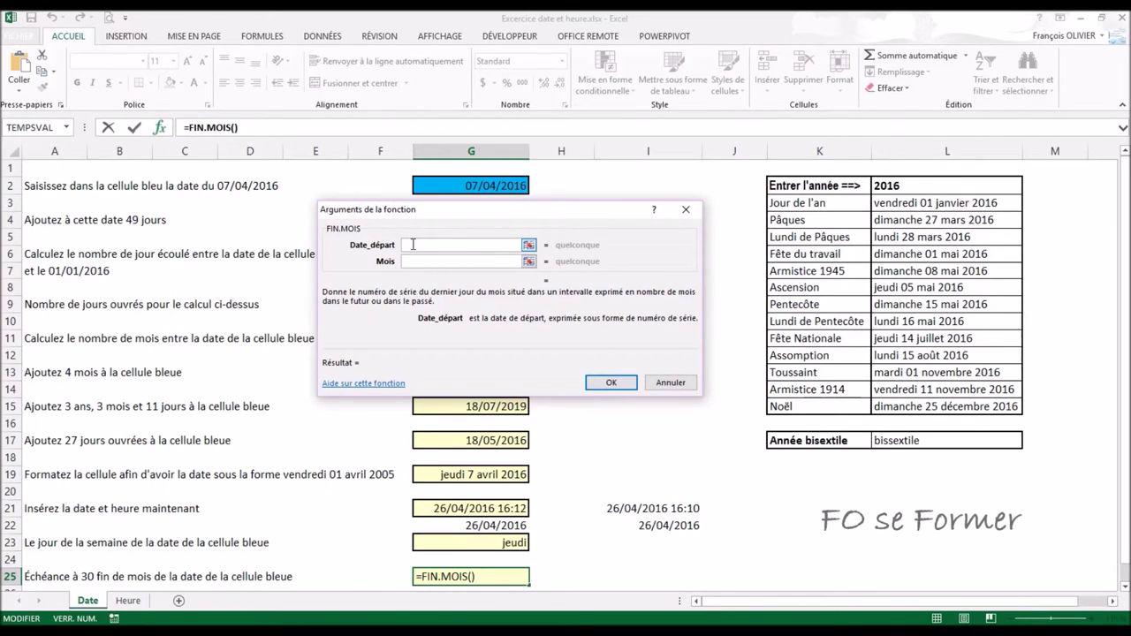
left_click(495, 182)
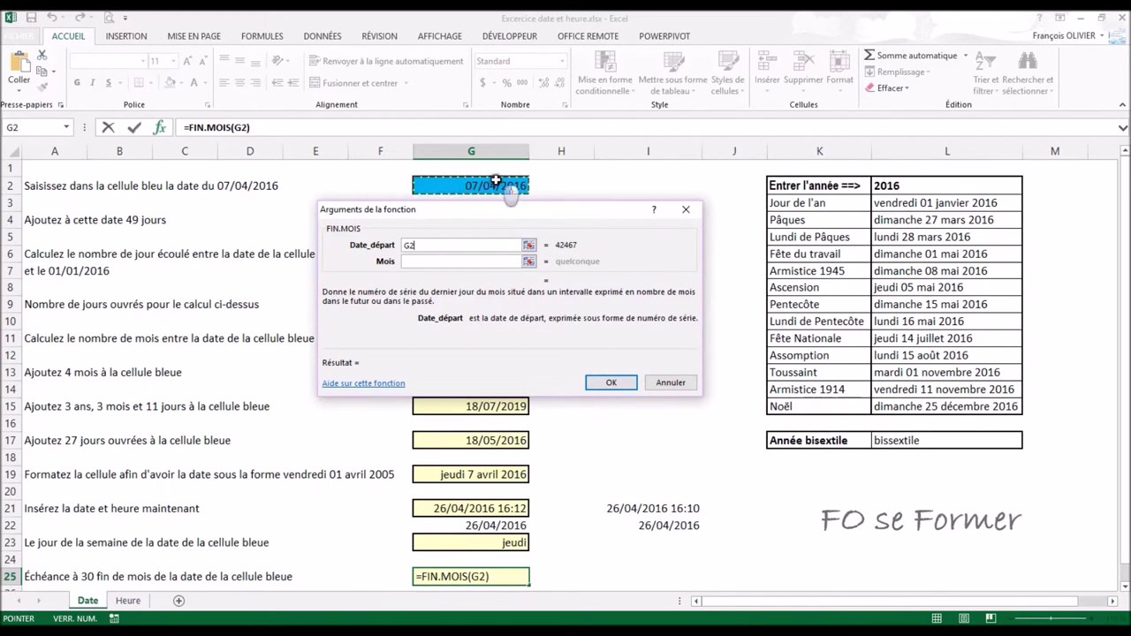
left_click(465, 260)
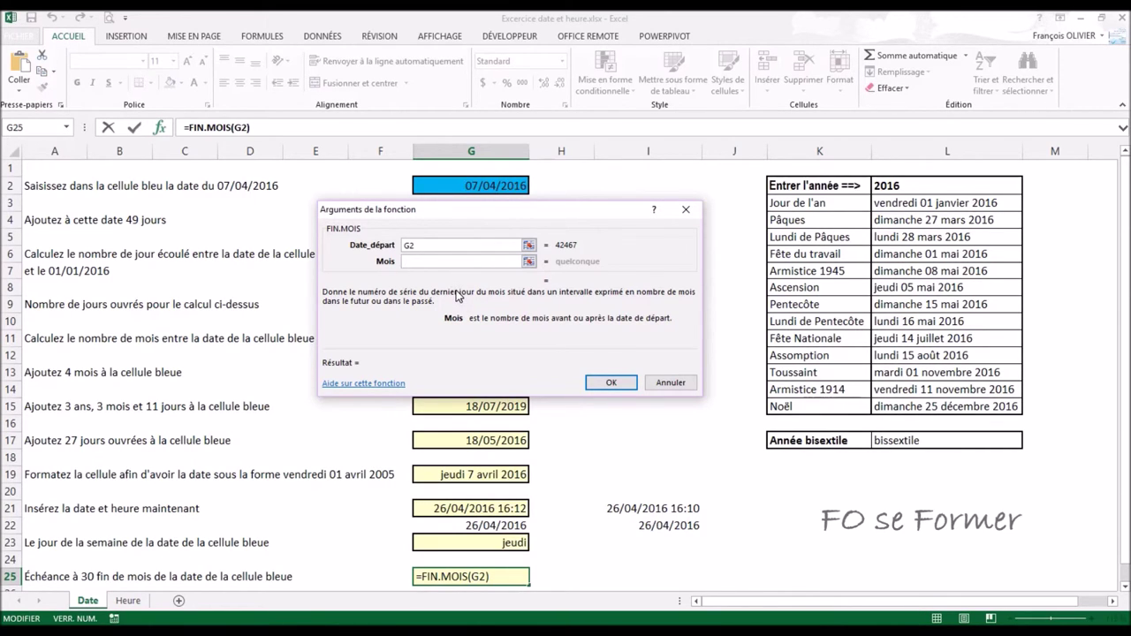
type("1")
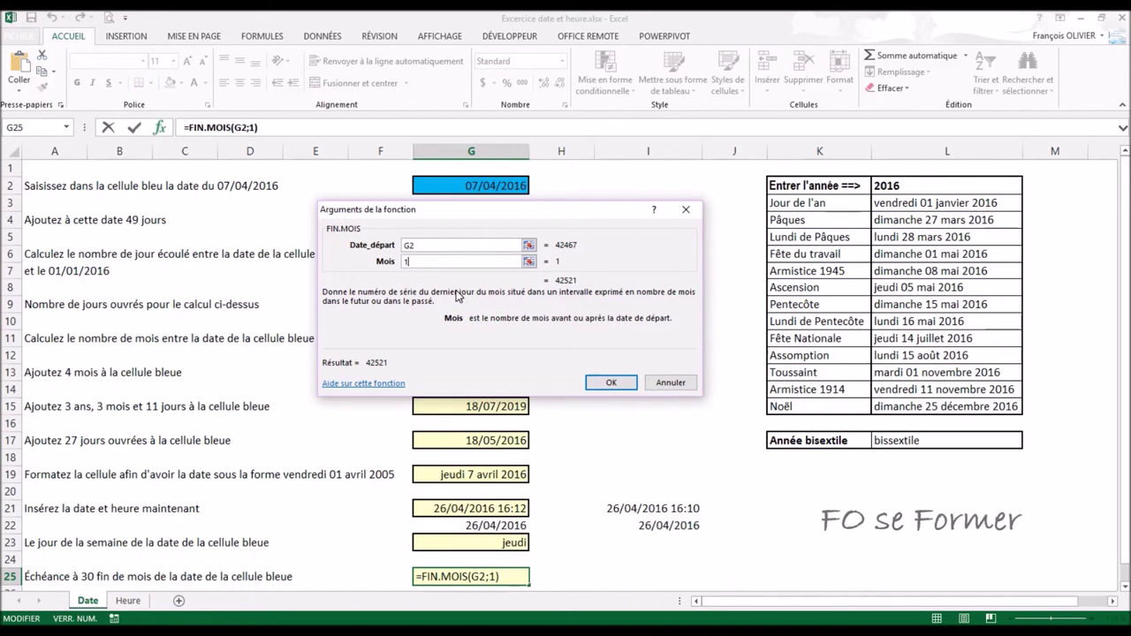
left_click(598, 384)
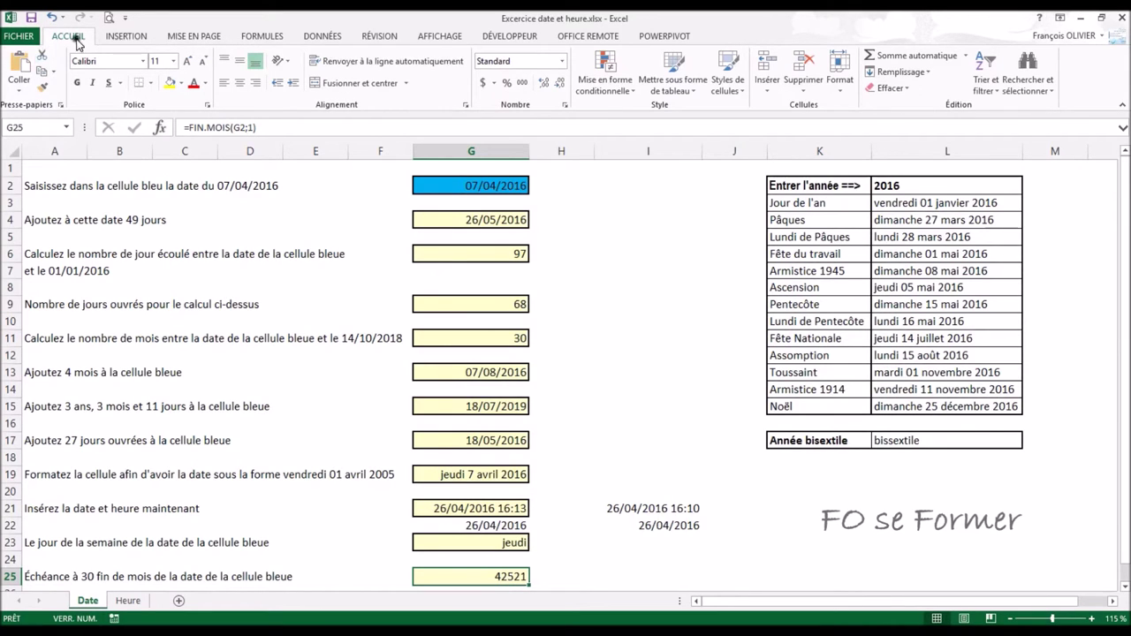
left_click(562, 61)
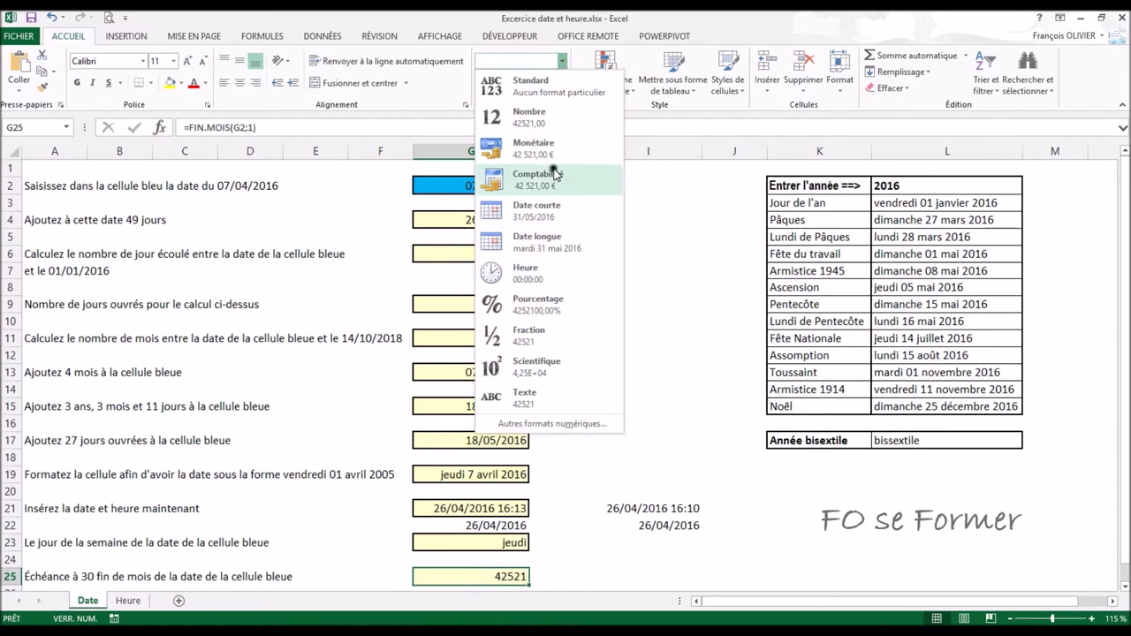
Format G25 as Date courte so it shows 31/05/2016
left_click(549, 207)
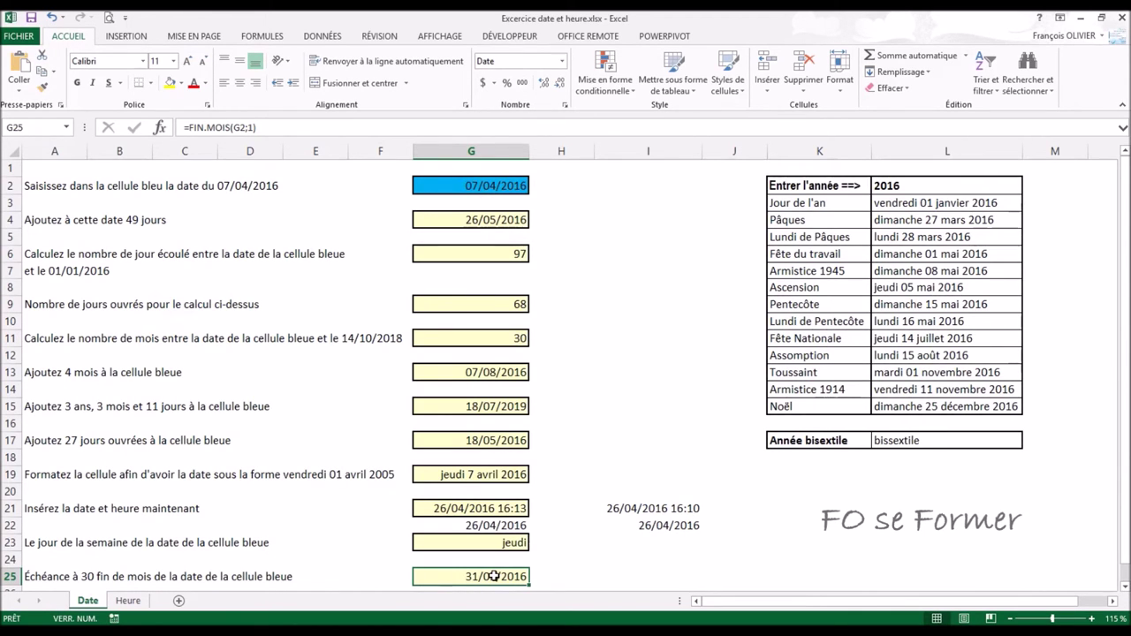
left_click(630, 349)
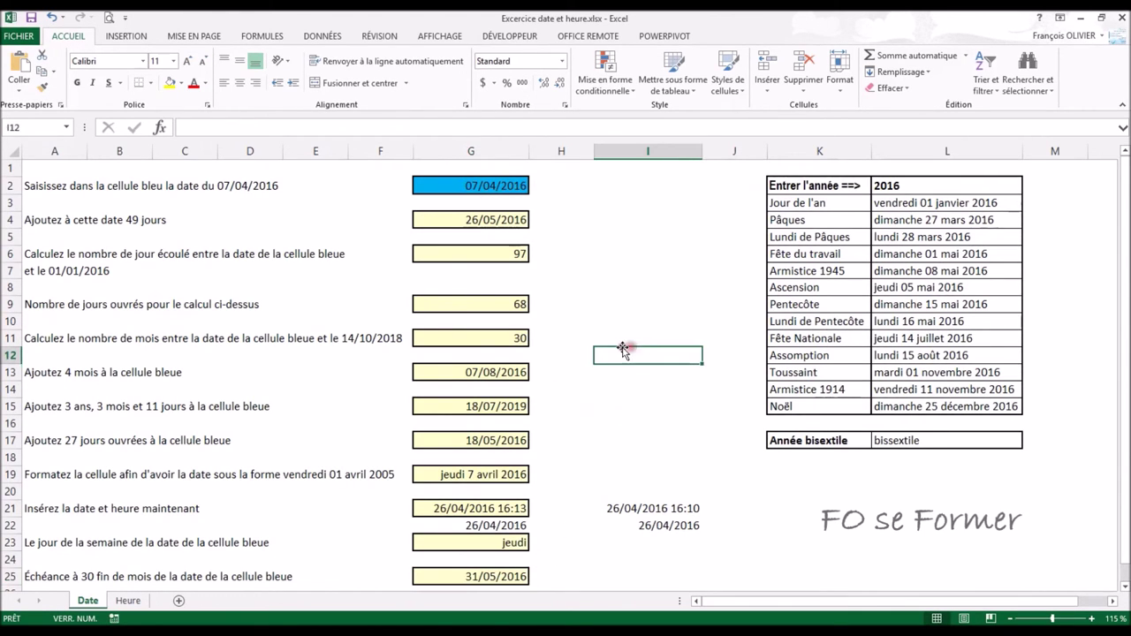